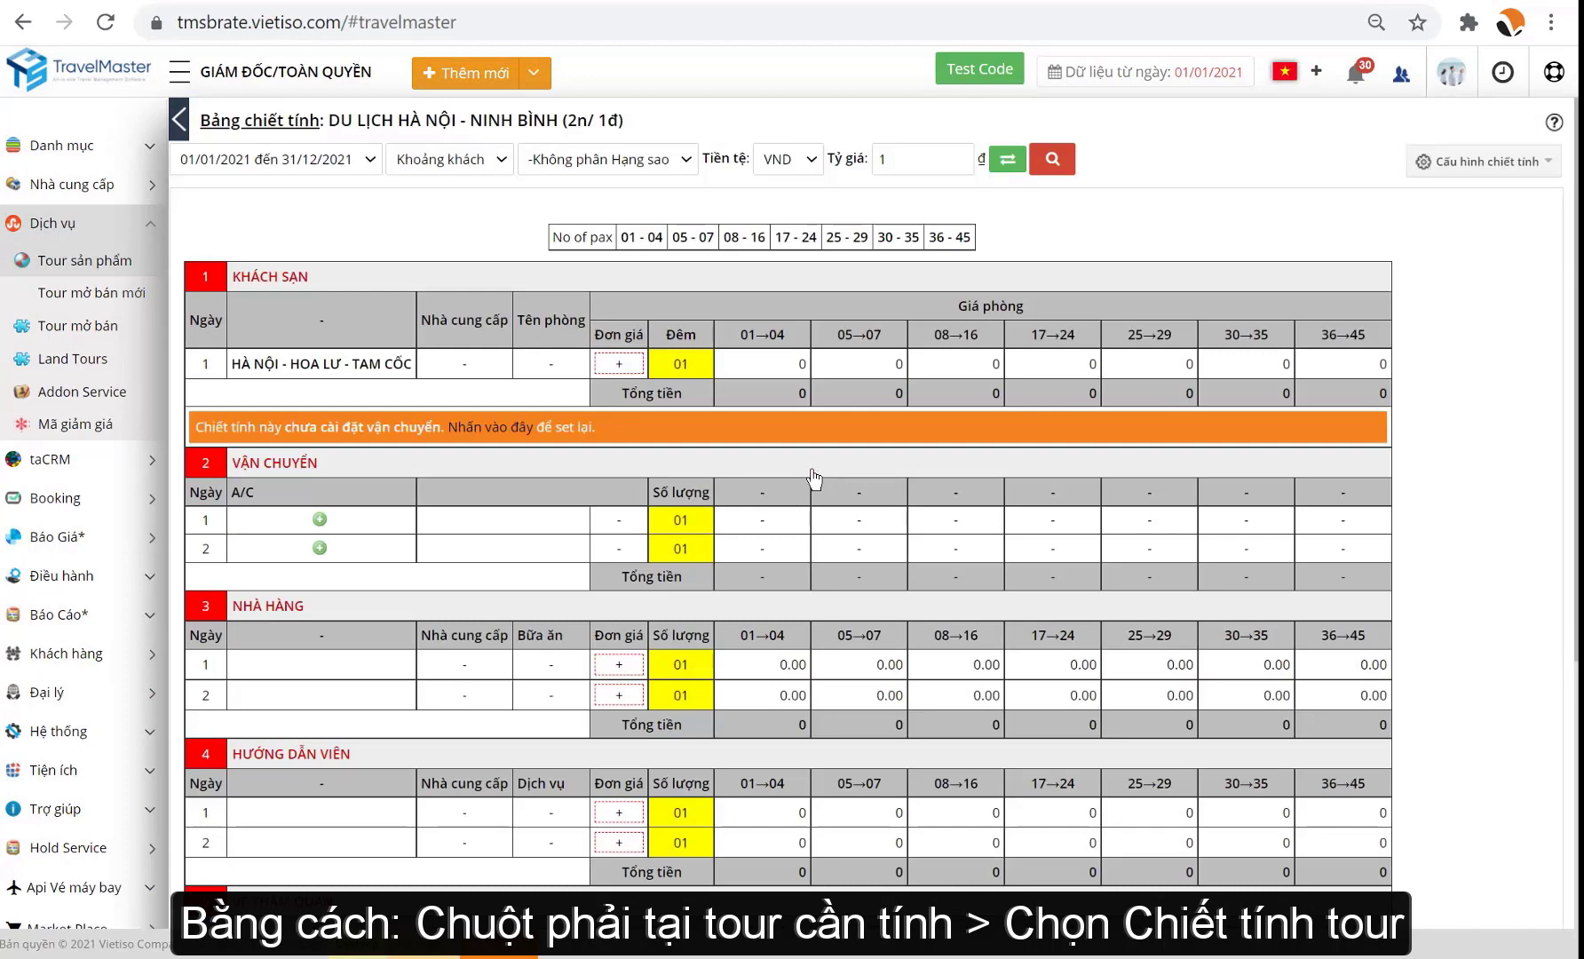
# Delete the tour's passenger ranges other than 1-4 pax and 25-29 pax, and set the 1-4 pax range to 7 chỗ
pyautogui.scroll(-4, 781, 419)
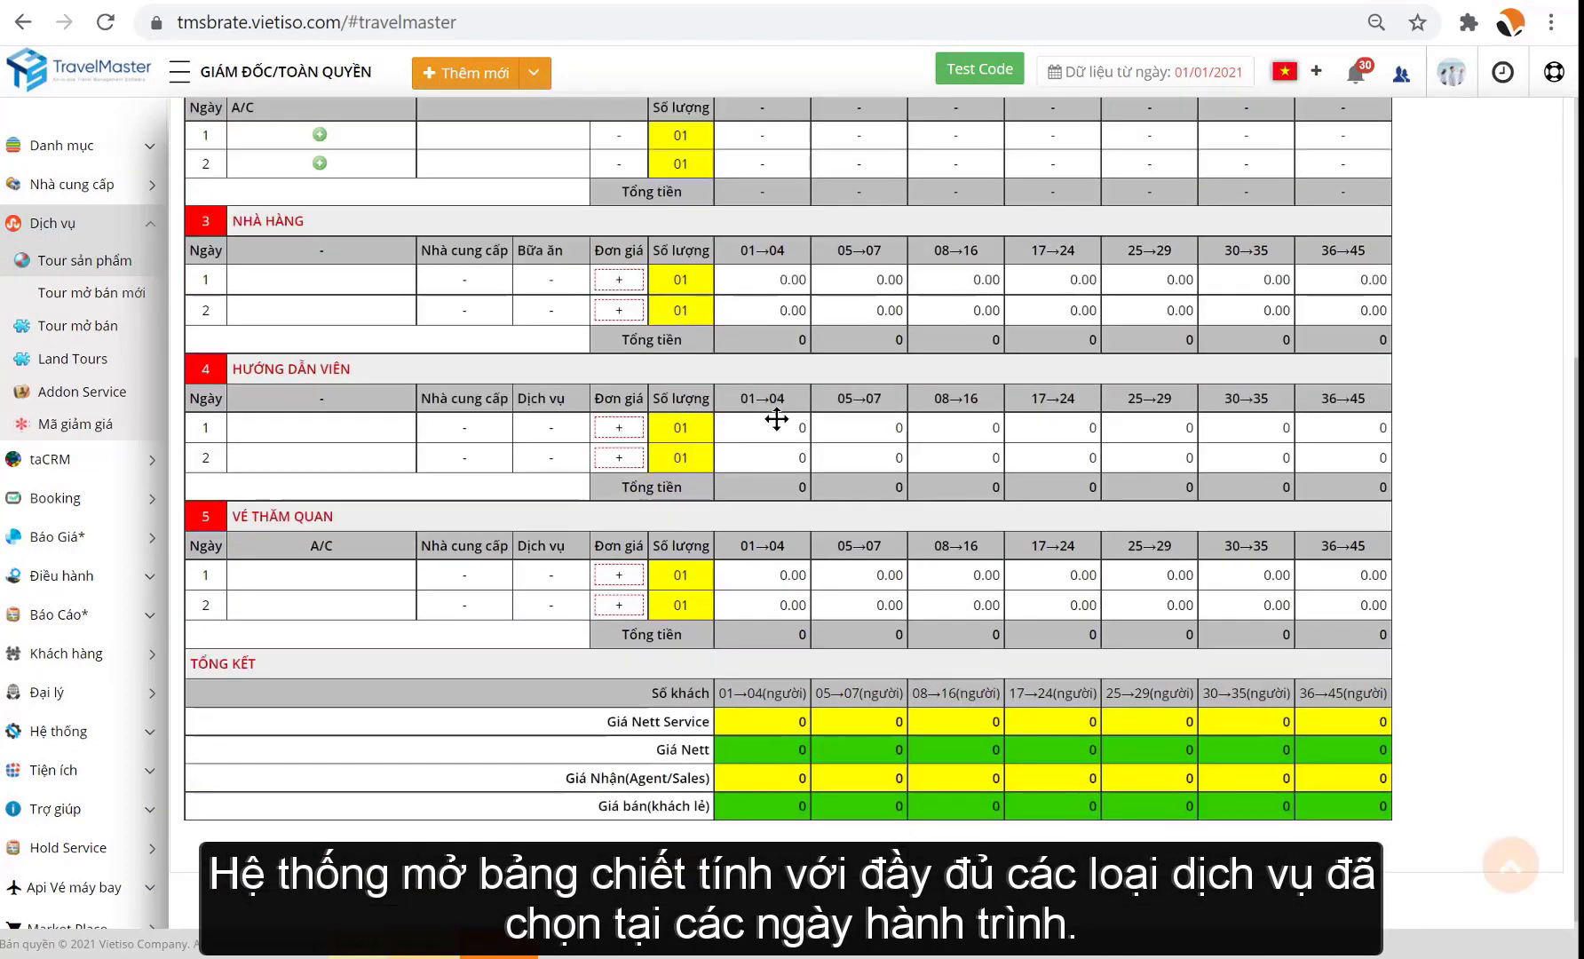
pyautogui.scroll(3, 782, 420)
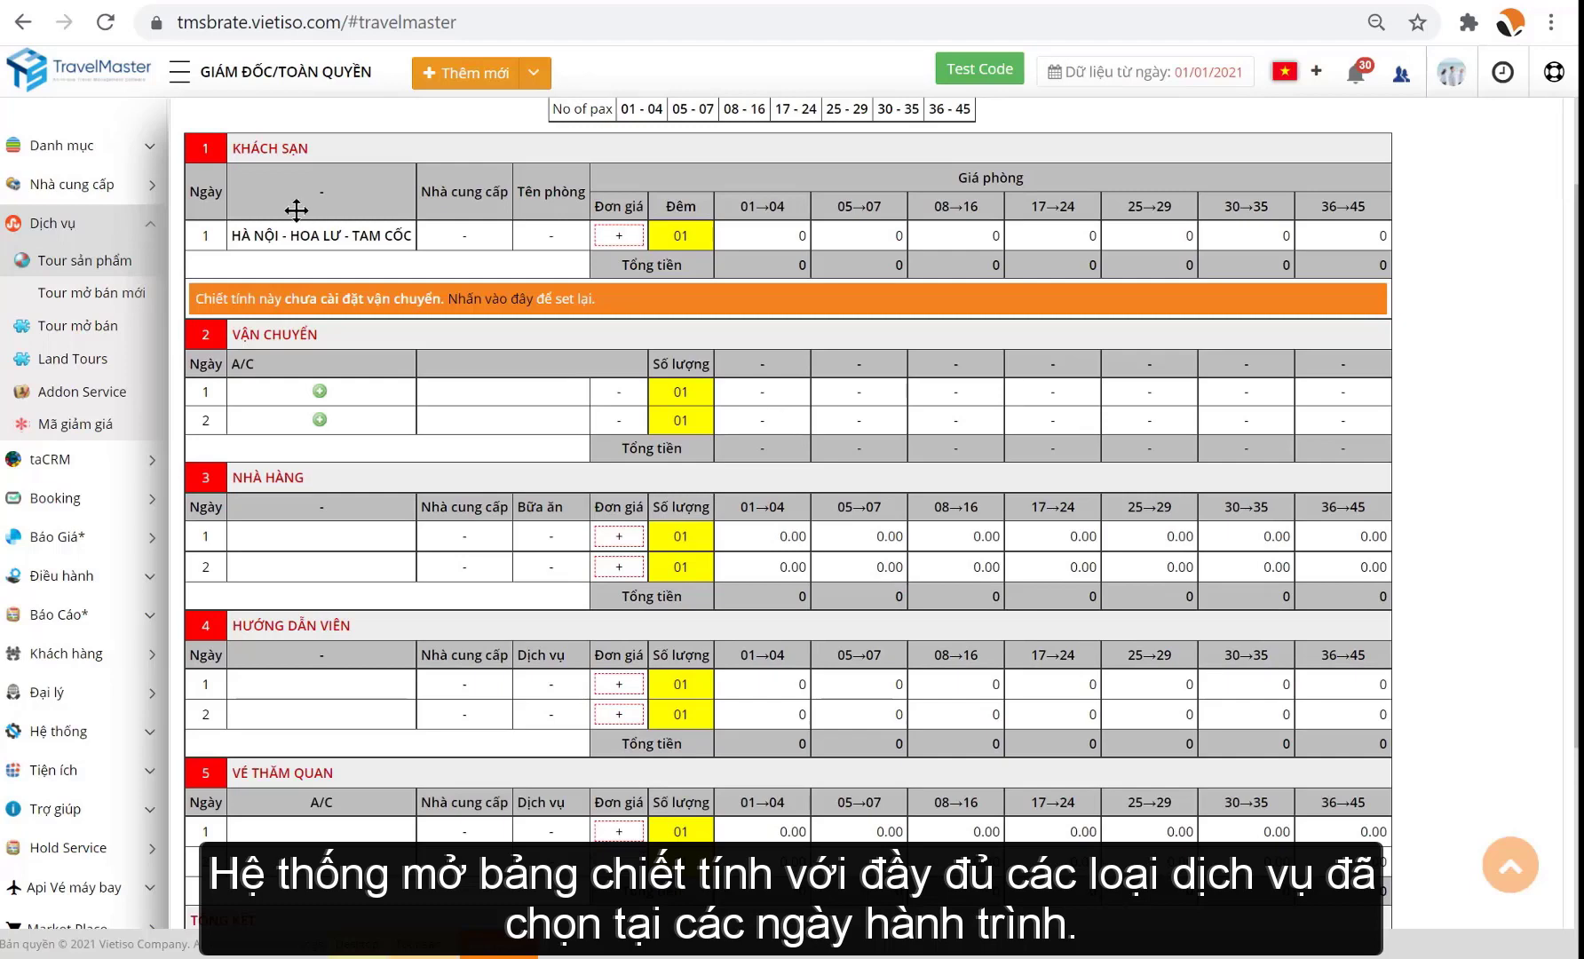
pyautogui.scroll(-3, 284, 497)
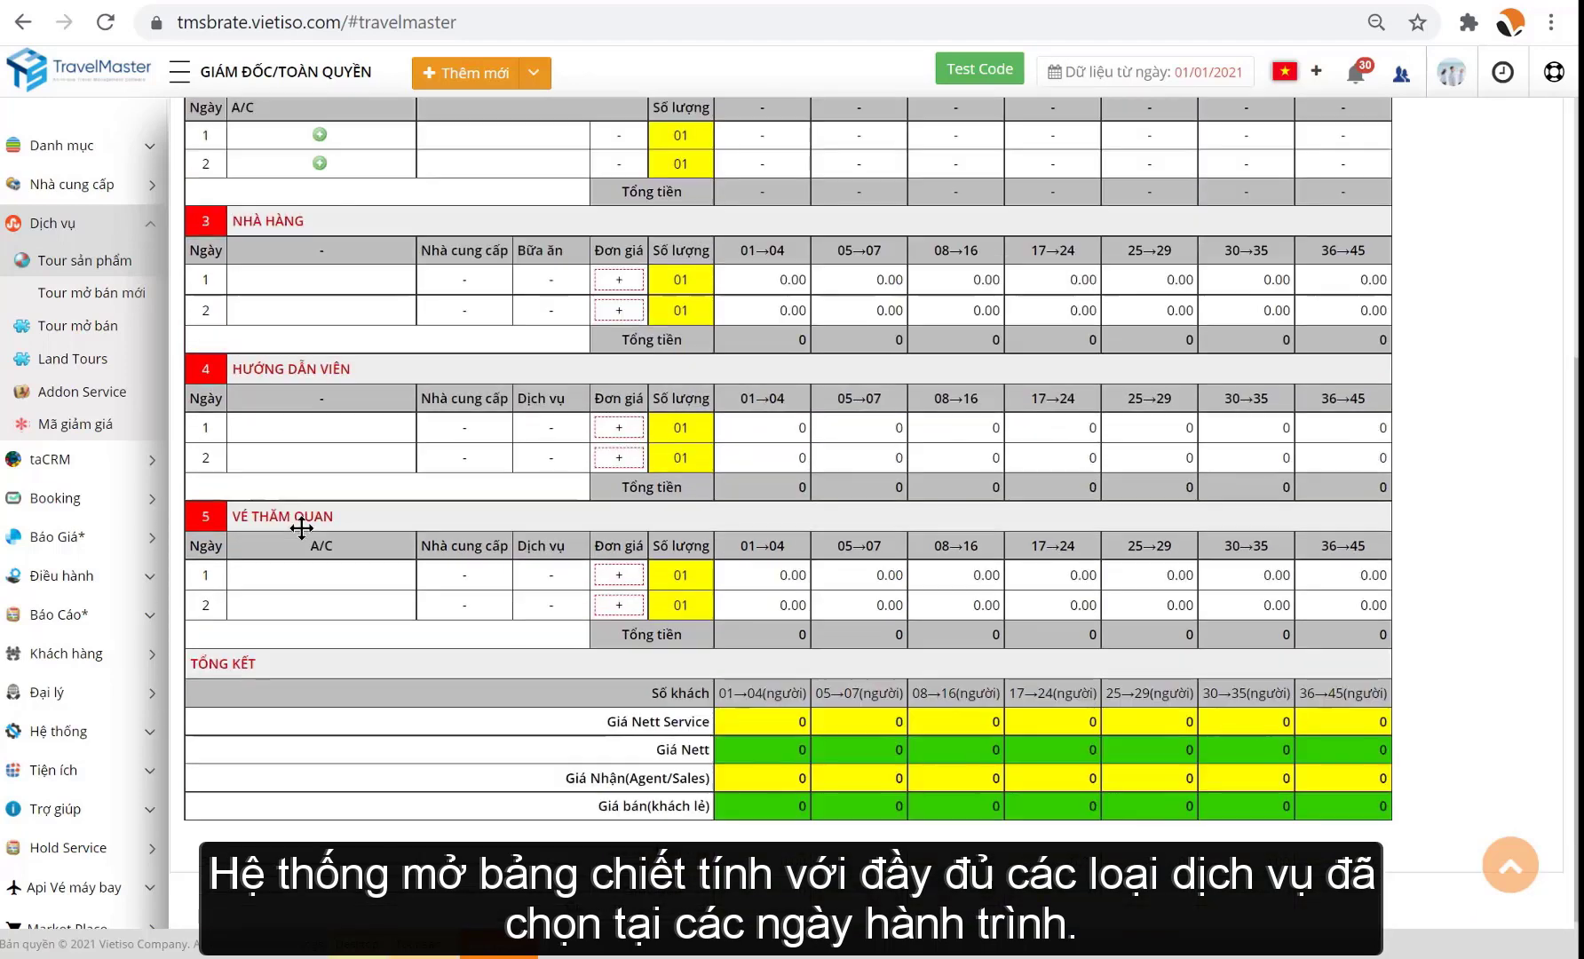
pyautogui.scroll(5, 300, 516)
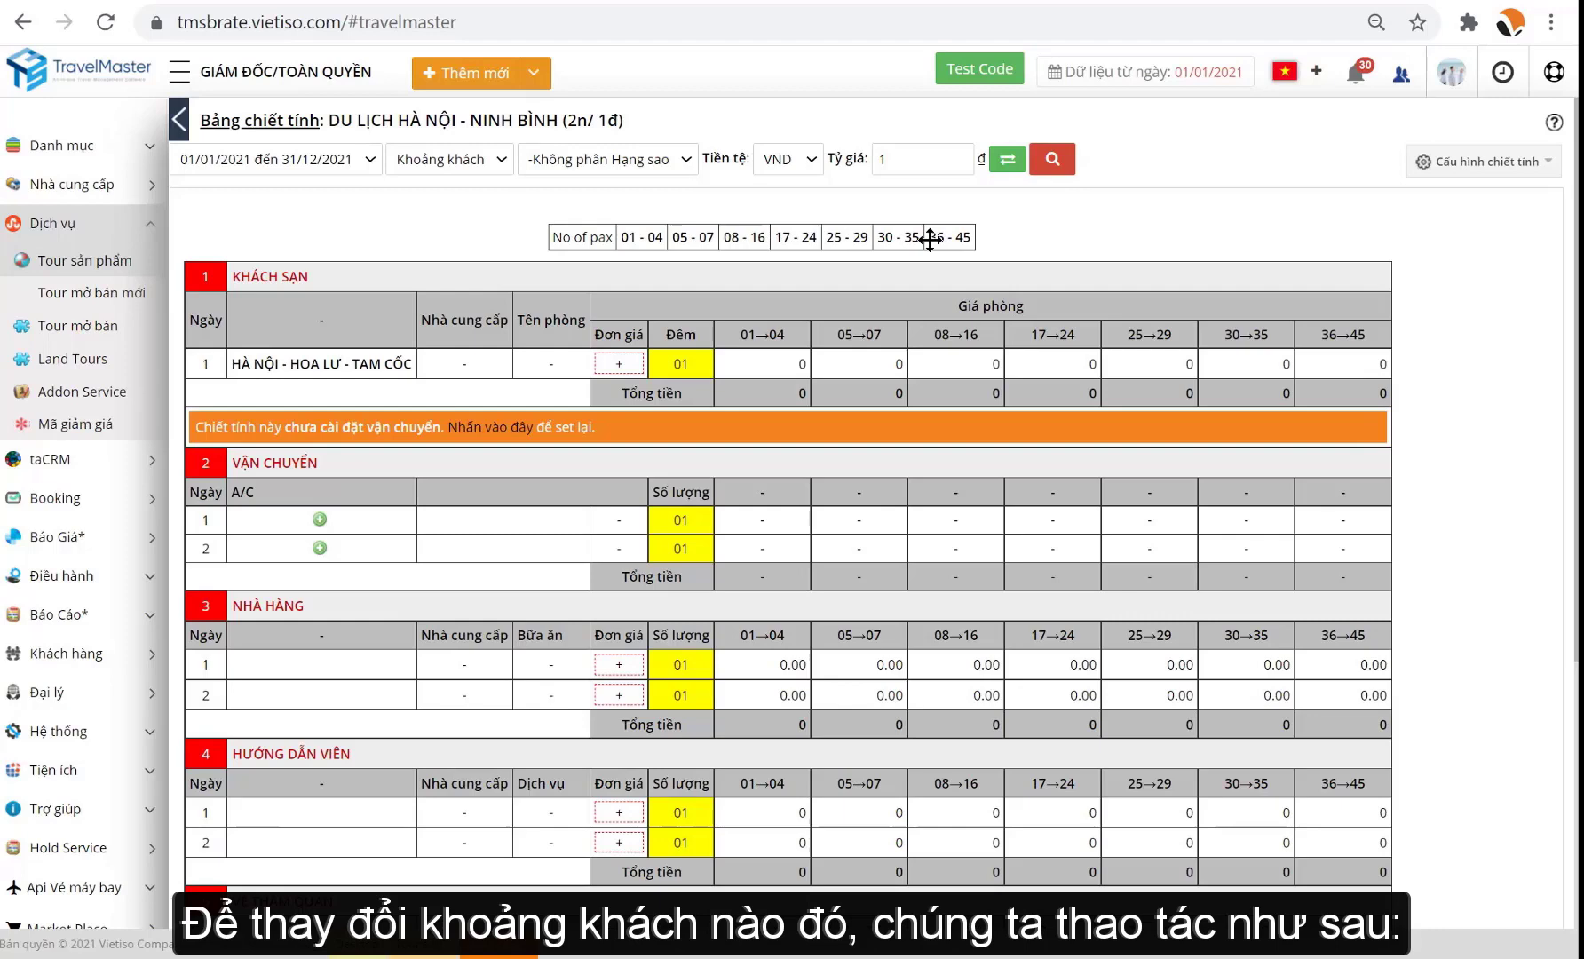
pyautogui.click(1500, 169)
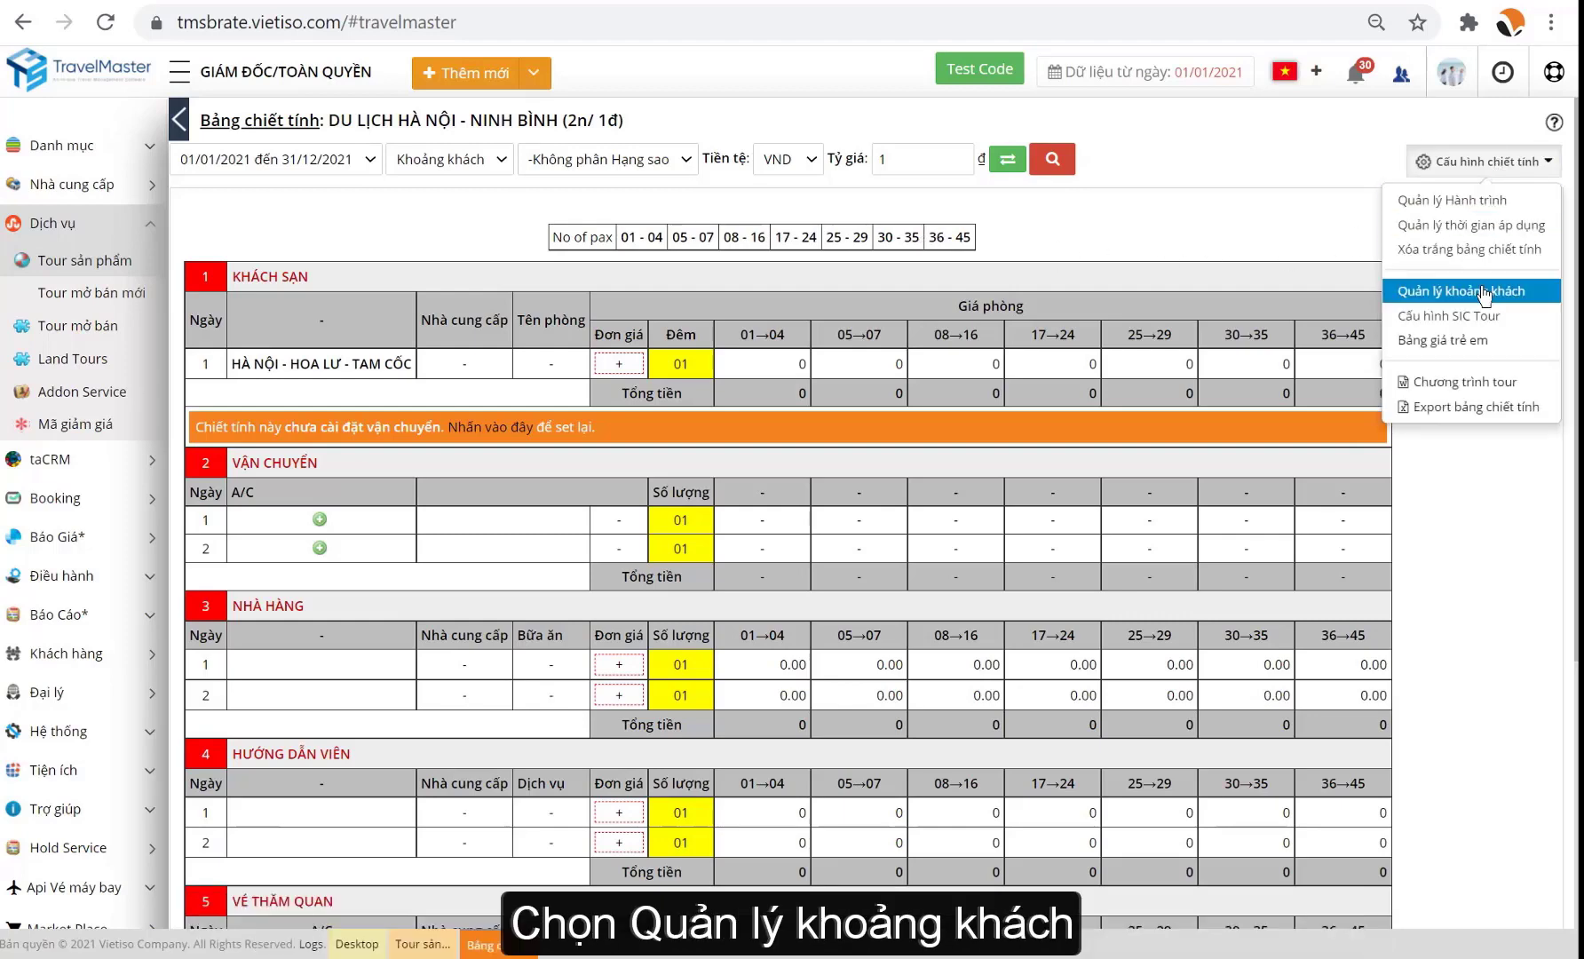
pyautogui.click(1485, 293)
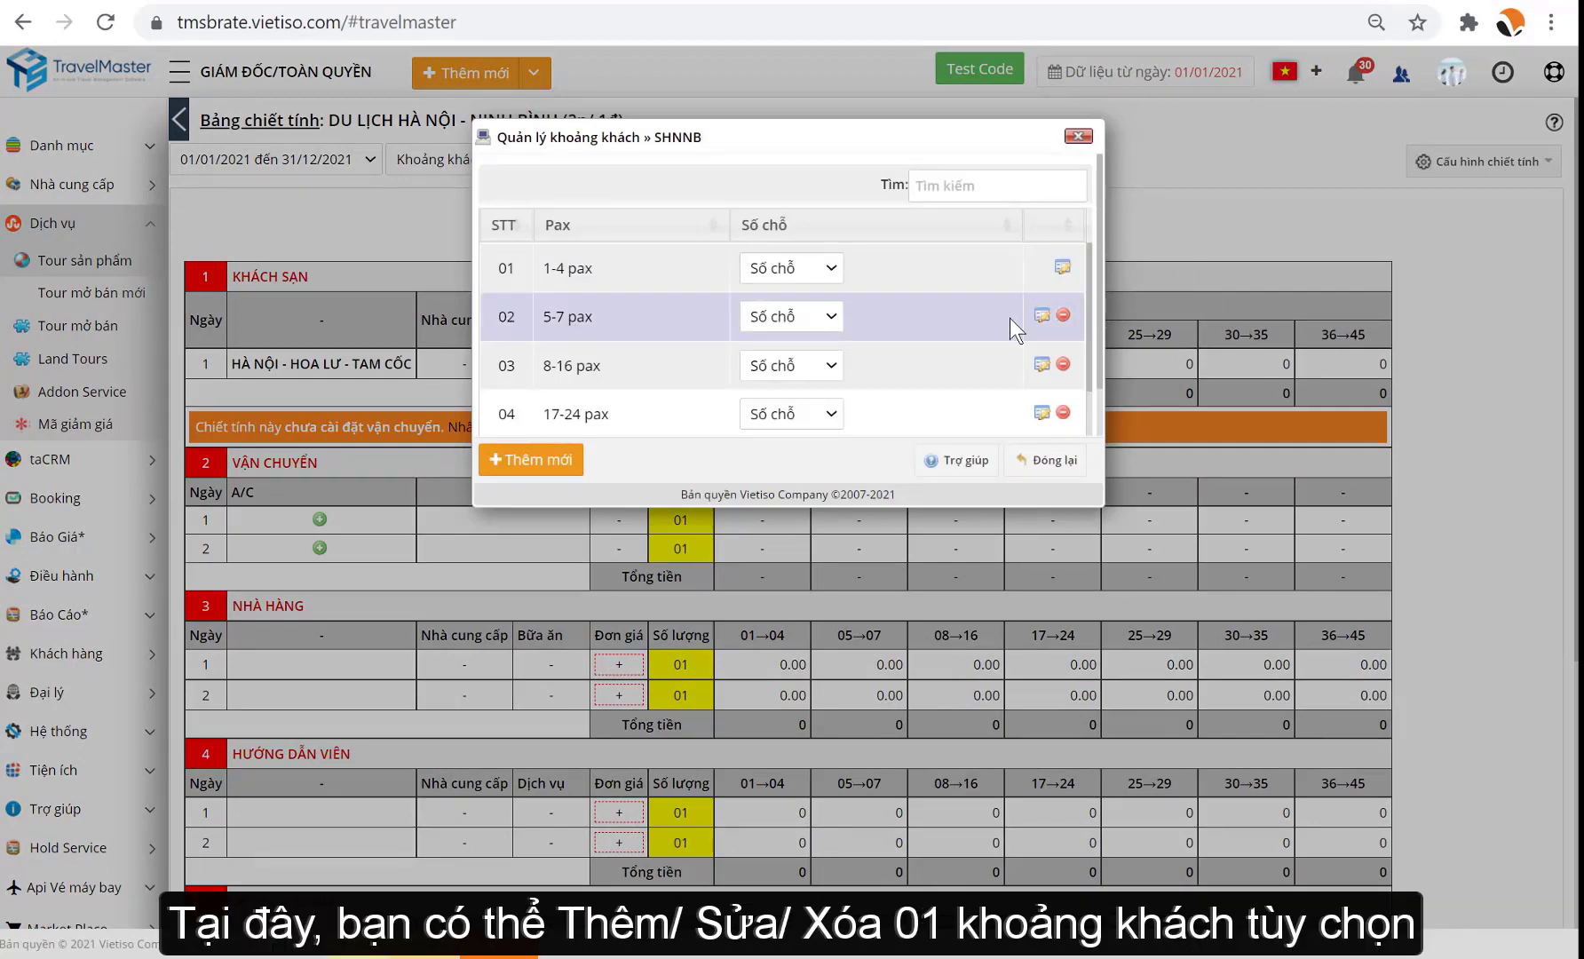
pyautogui.click(1062, 364)
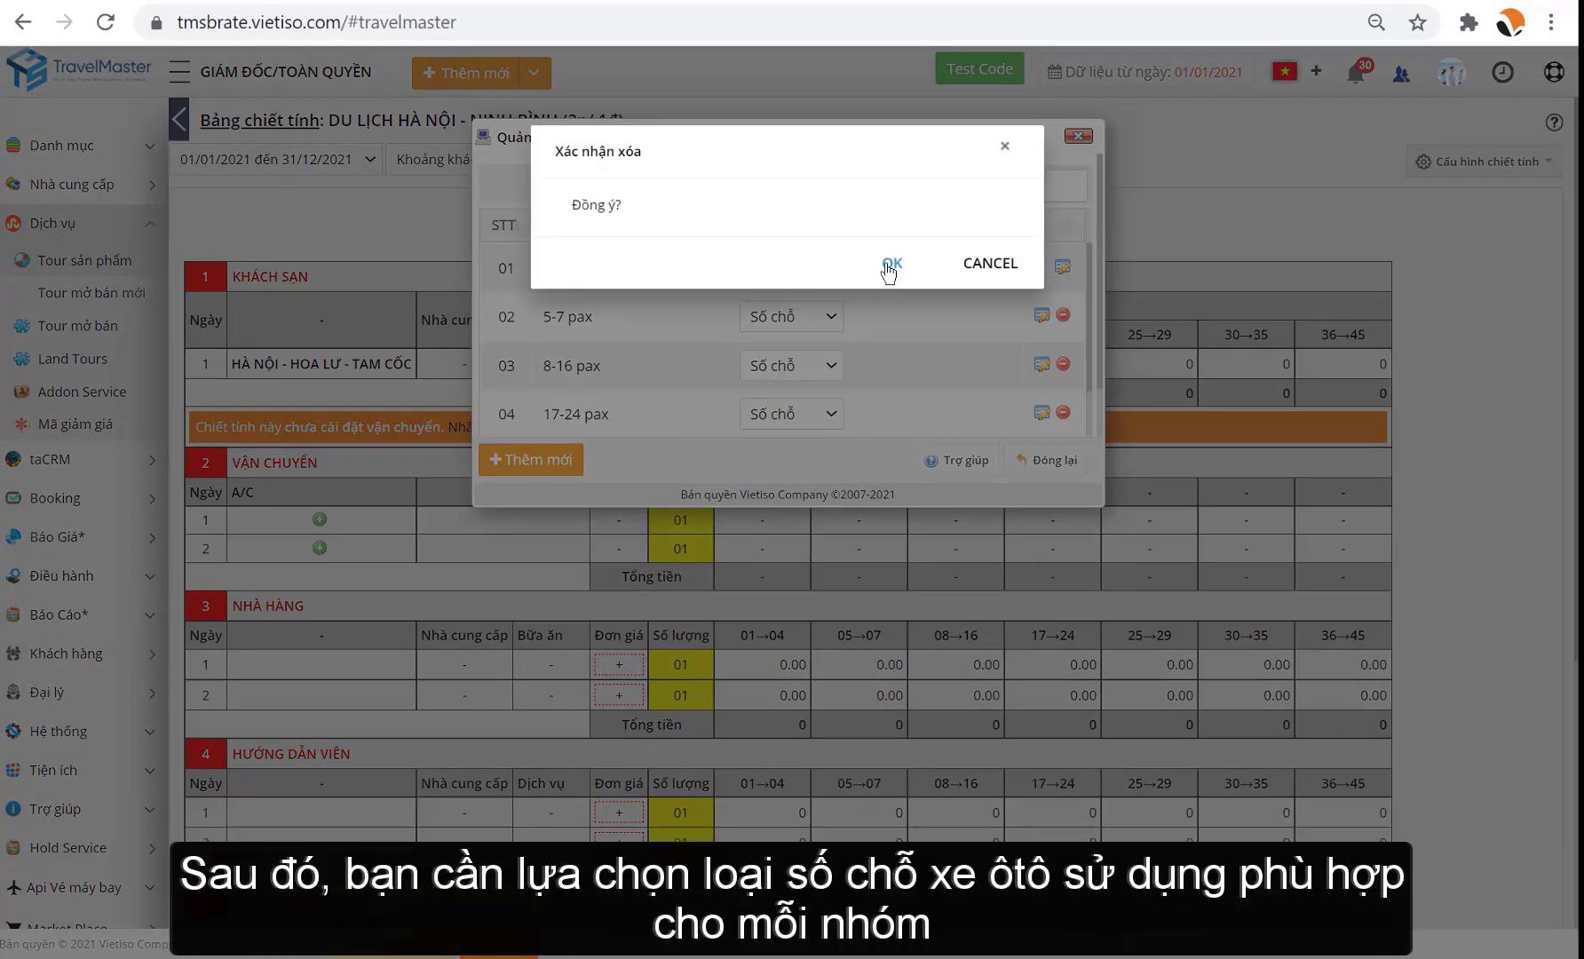
pyautogui.click(890, 265)
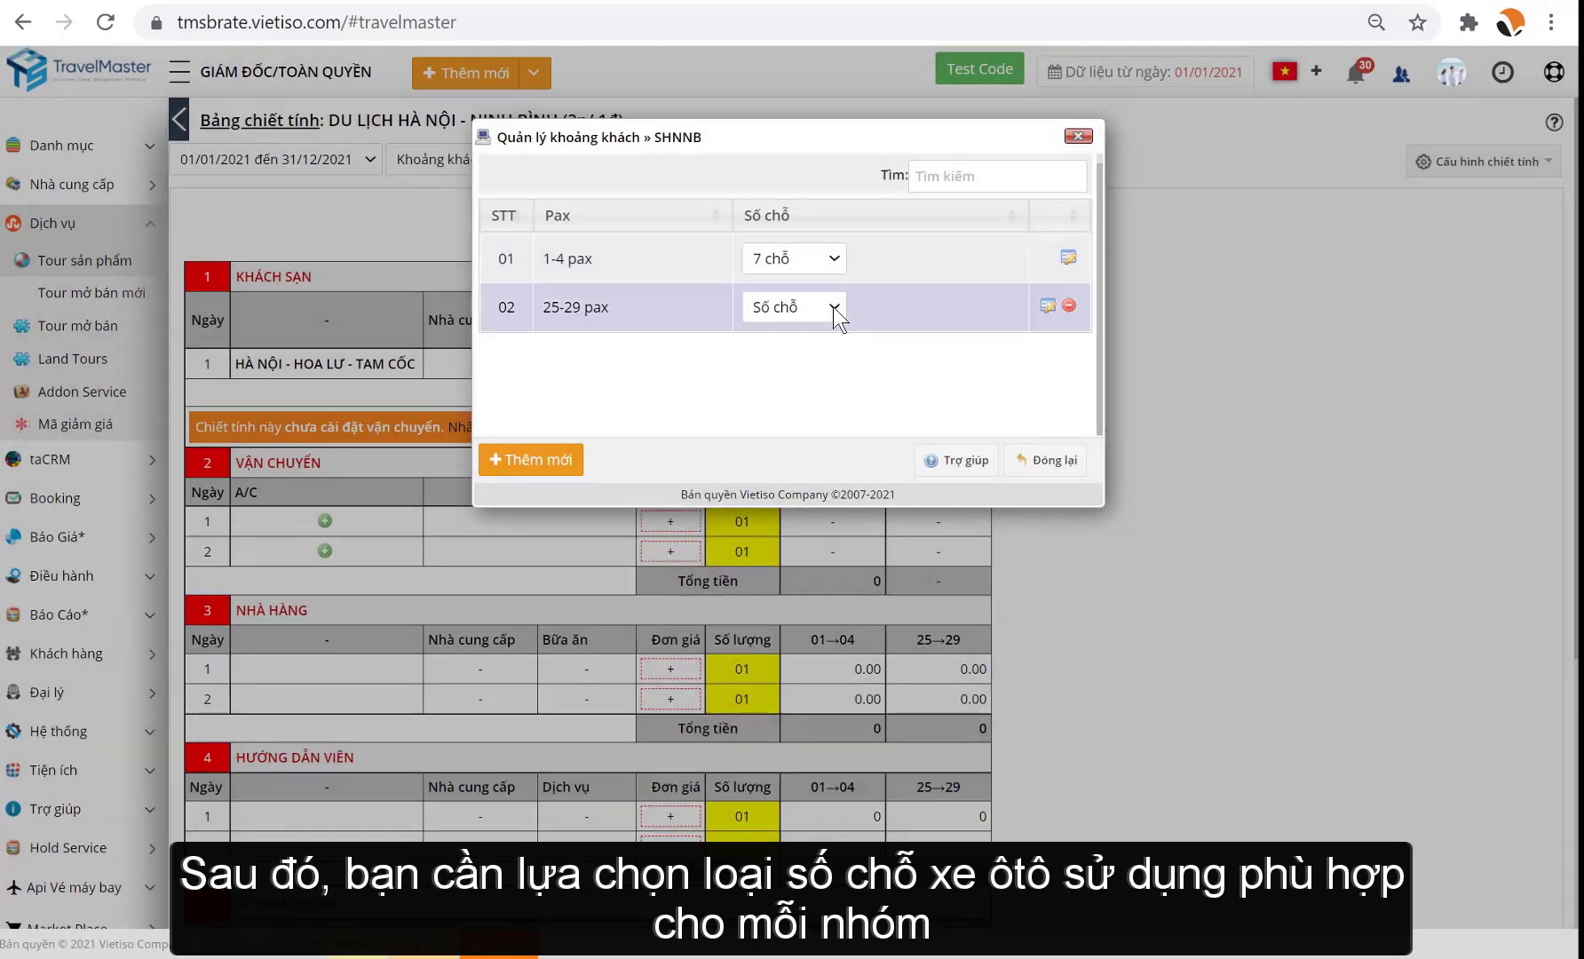
# Set the seat count of the 25-29 pax range to 29 chỗ and close the passenger range manager
pyautogui.click(833, 308)
pyautogui.click(810, 431)
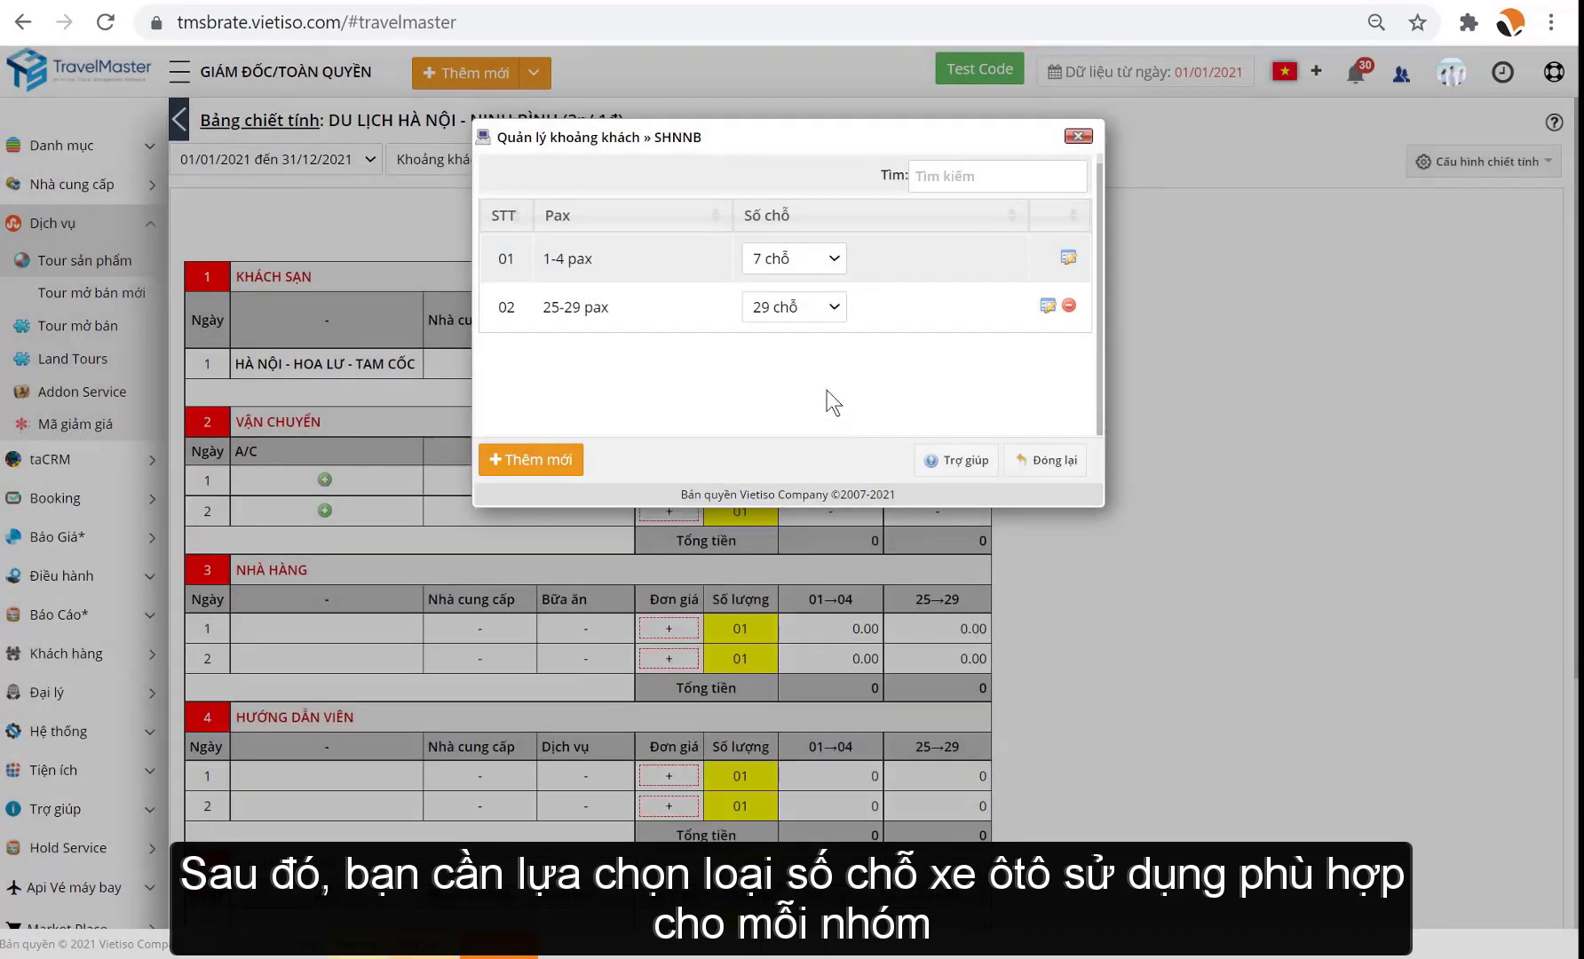
pyautogui.click(1048, 459)
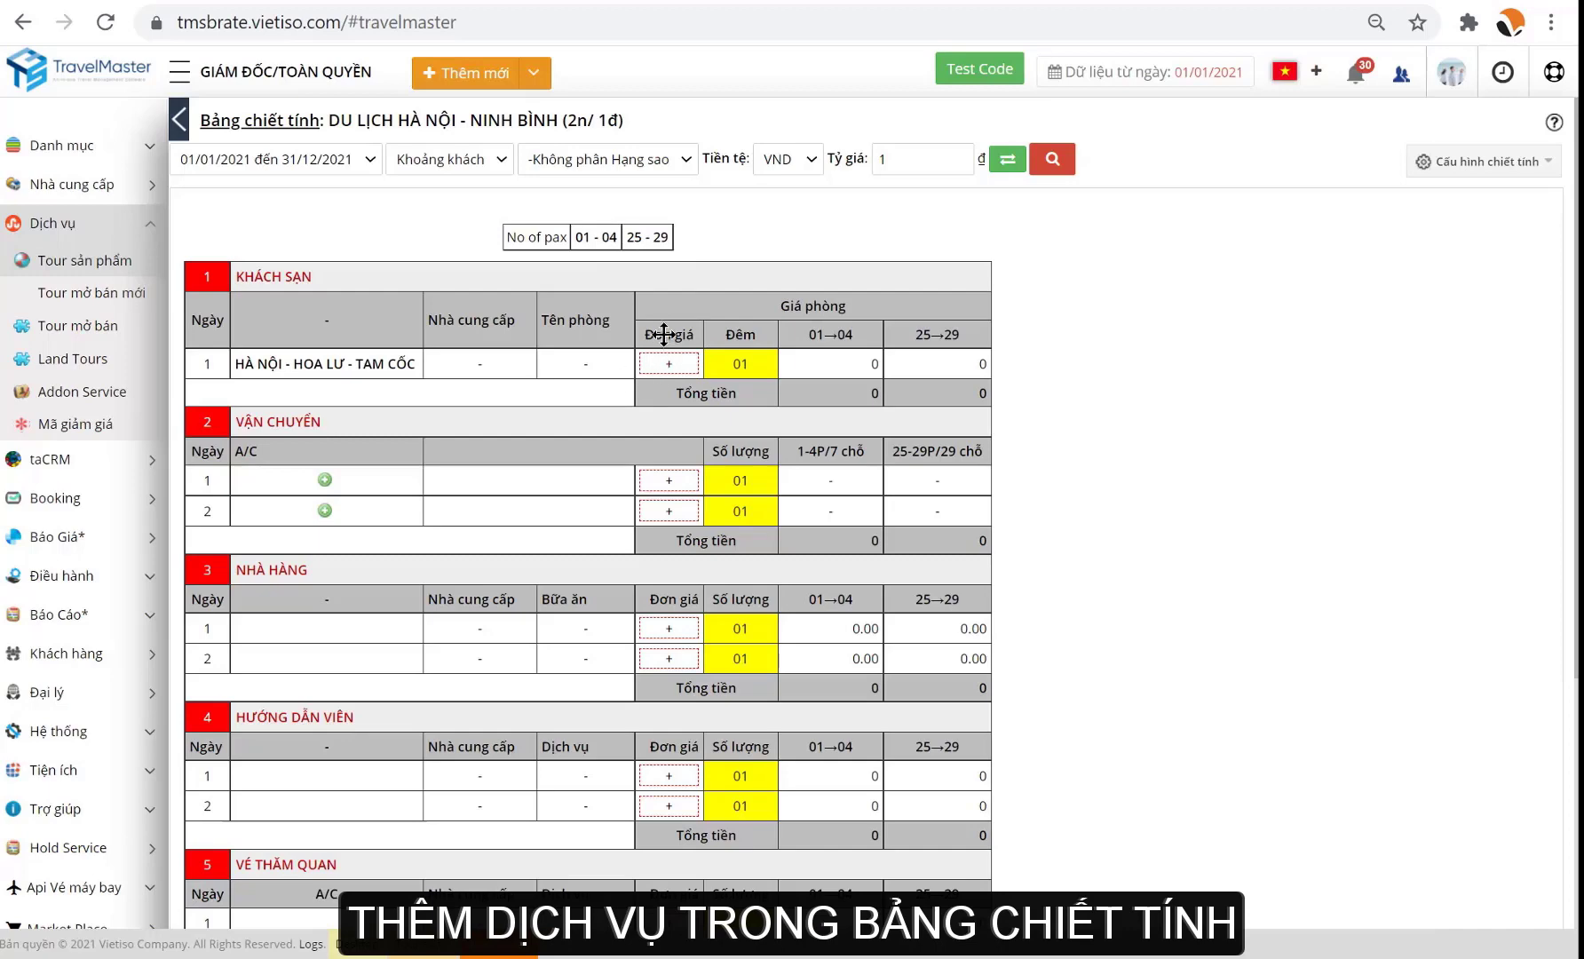
# Add Ninh Binh Hotel's Duluxy room as the day 1 hotel service in the costing table and save it
pyautogui.click(670, 365)
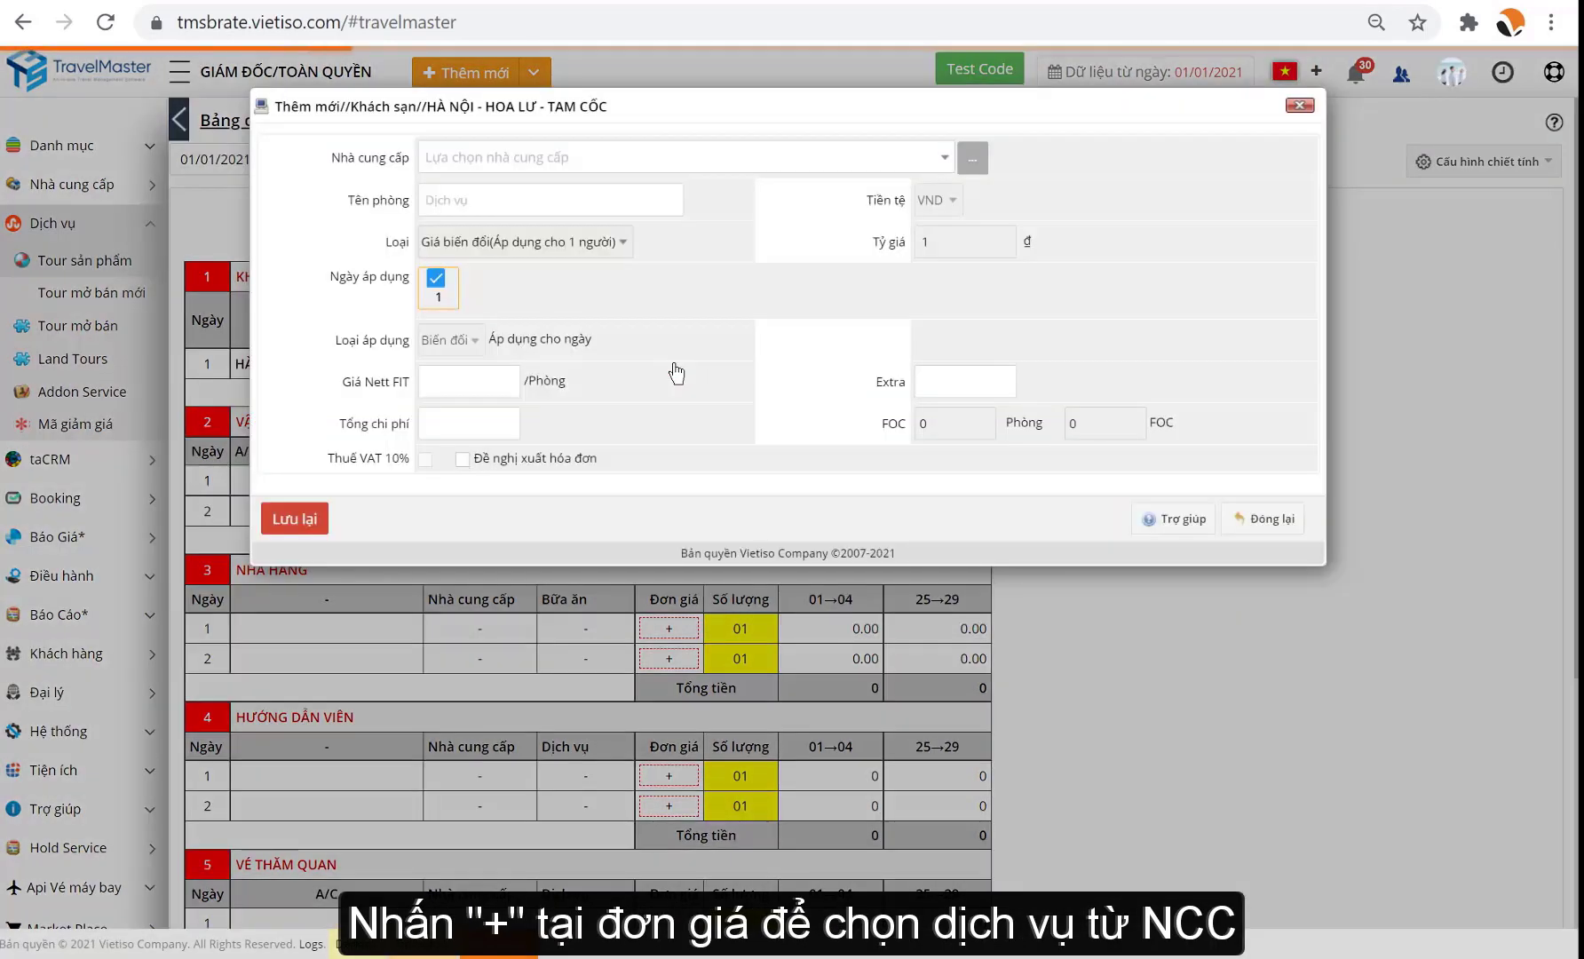
pyautogui.click(576, 160)
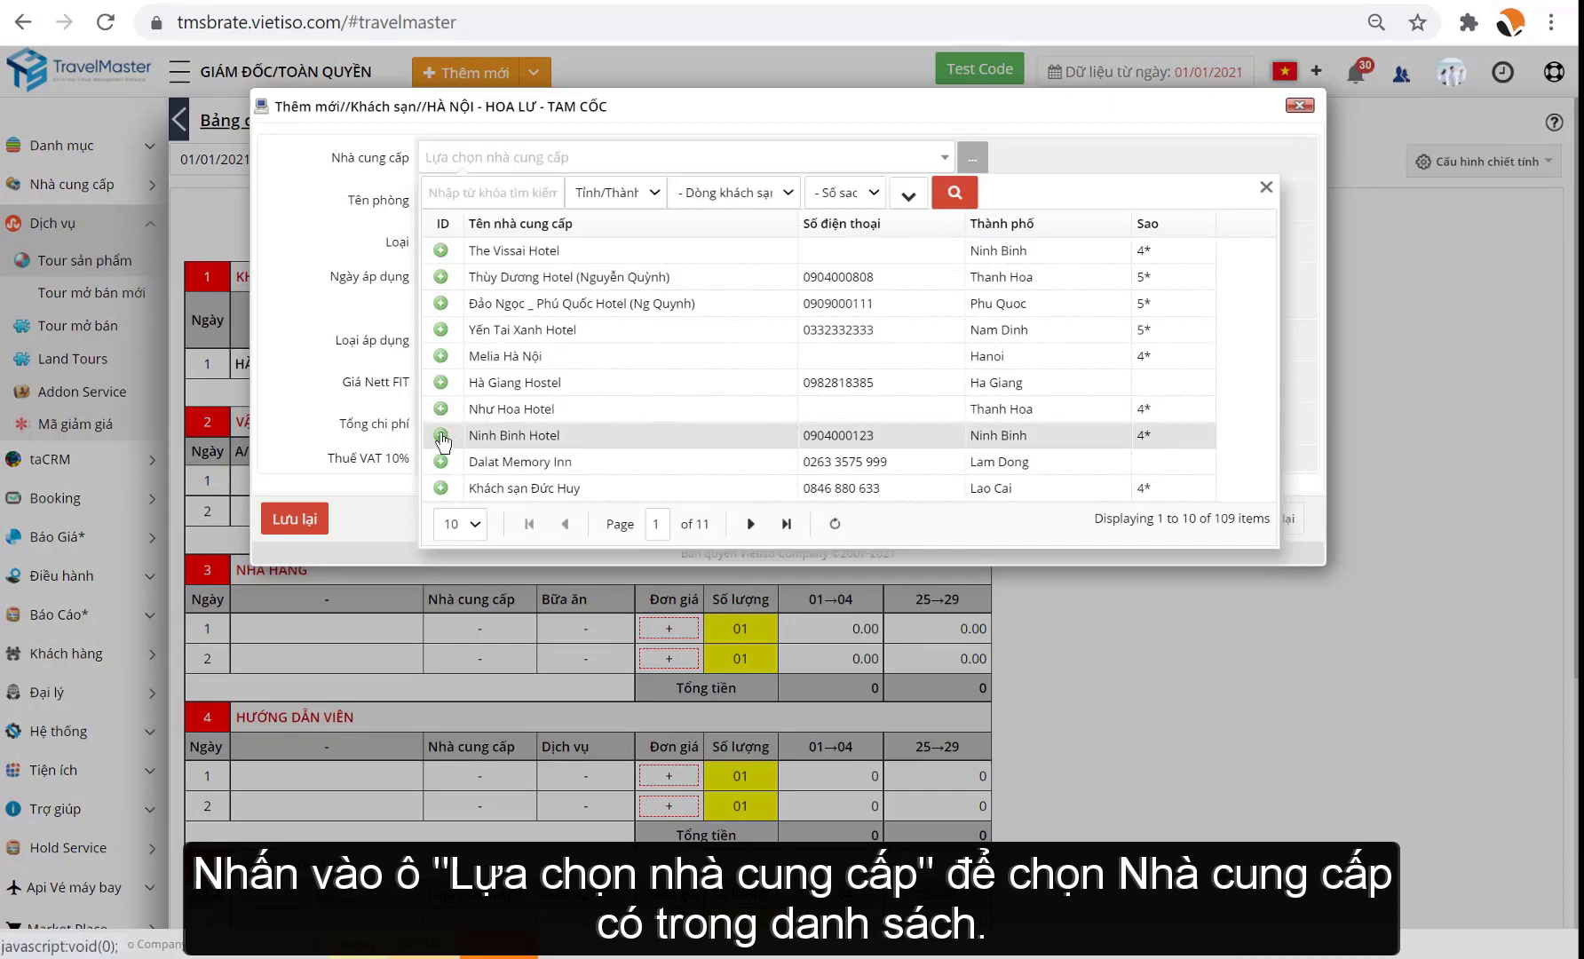
pyautogui.click(441, 435)
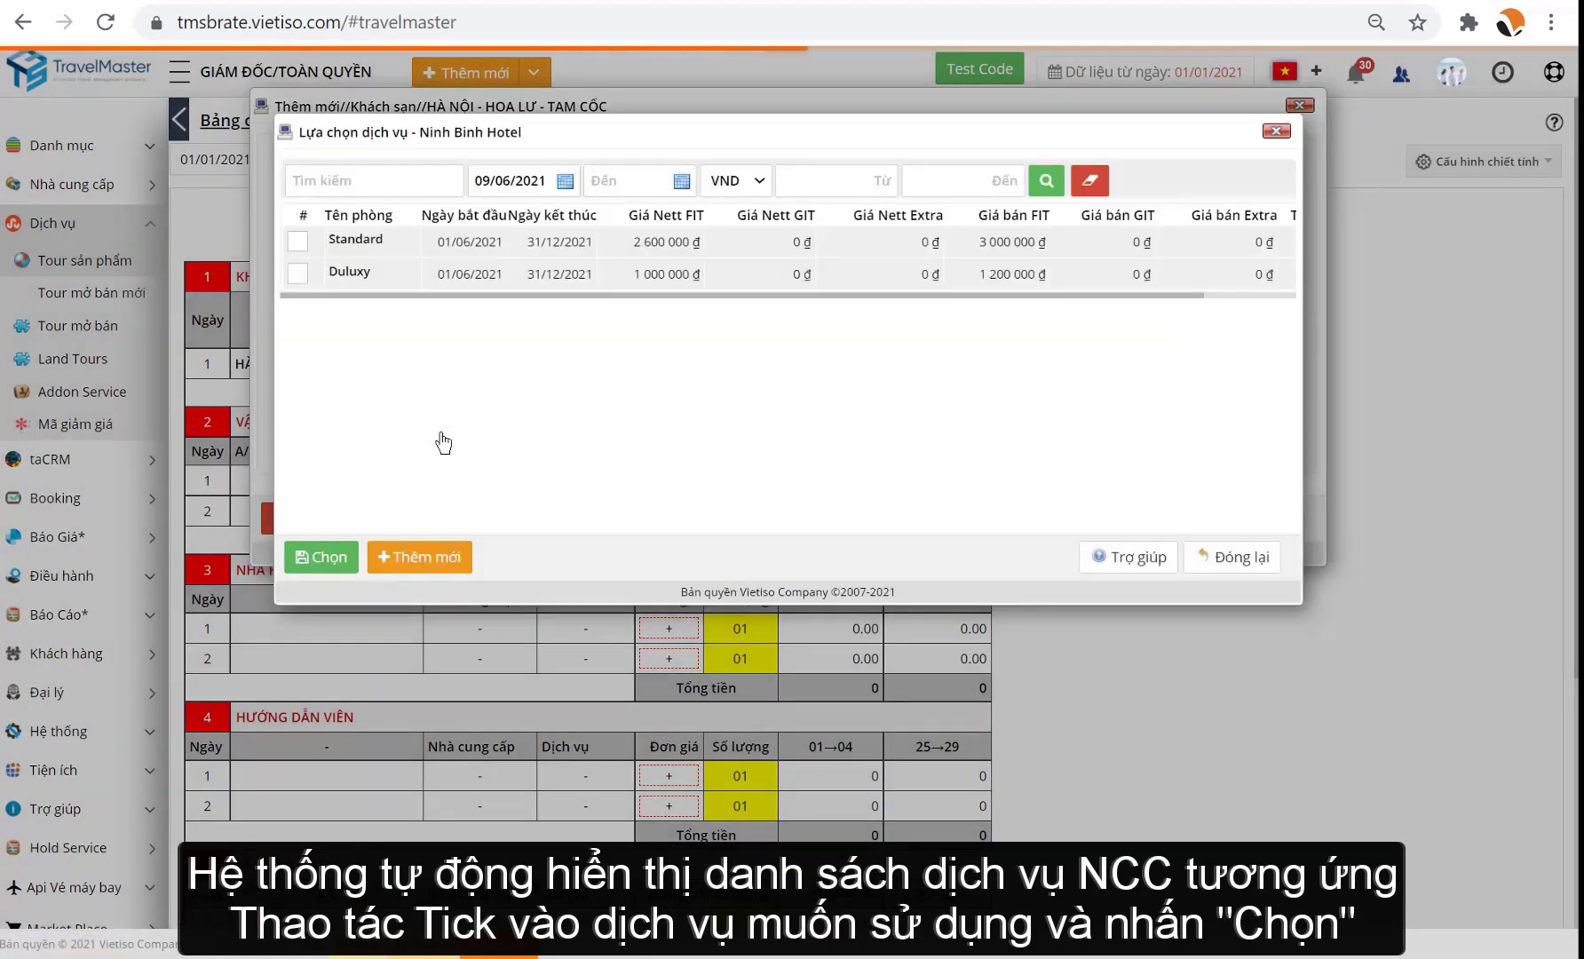
pyautogui.click(298, 277)
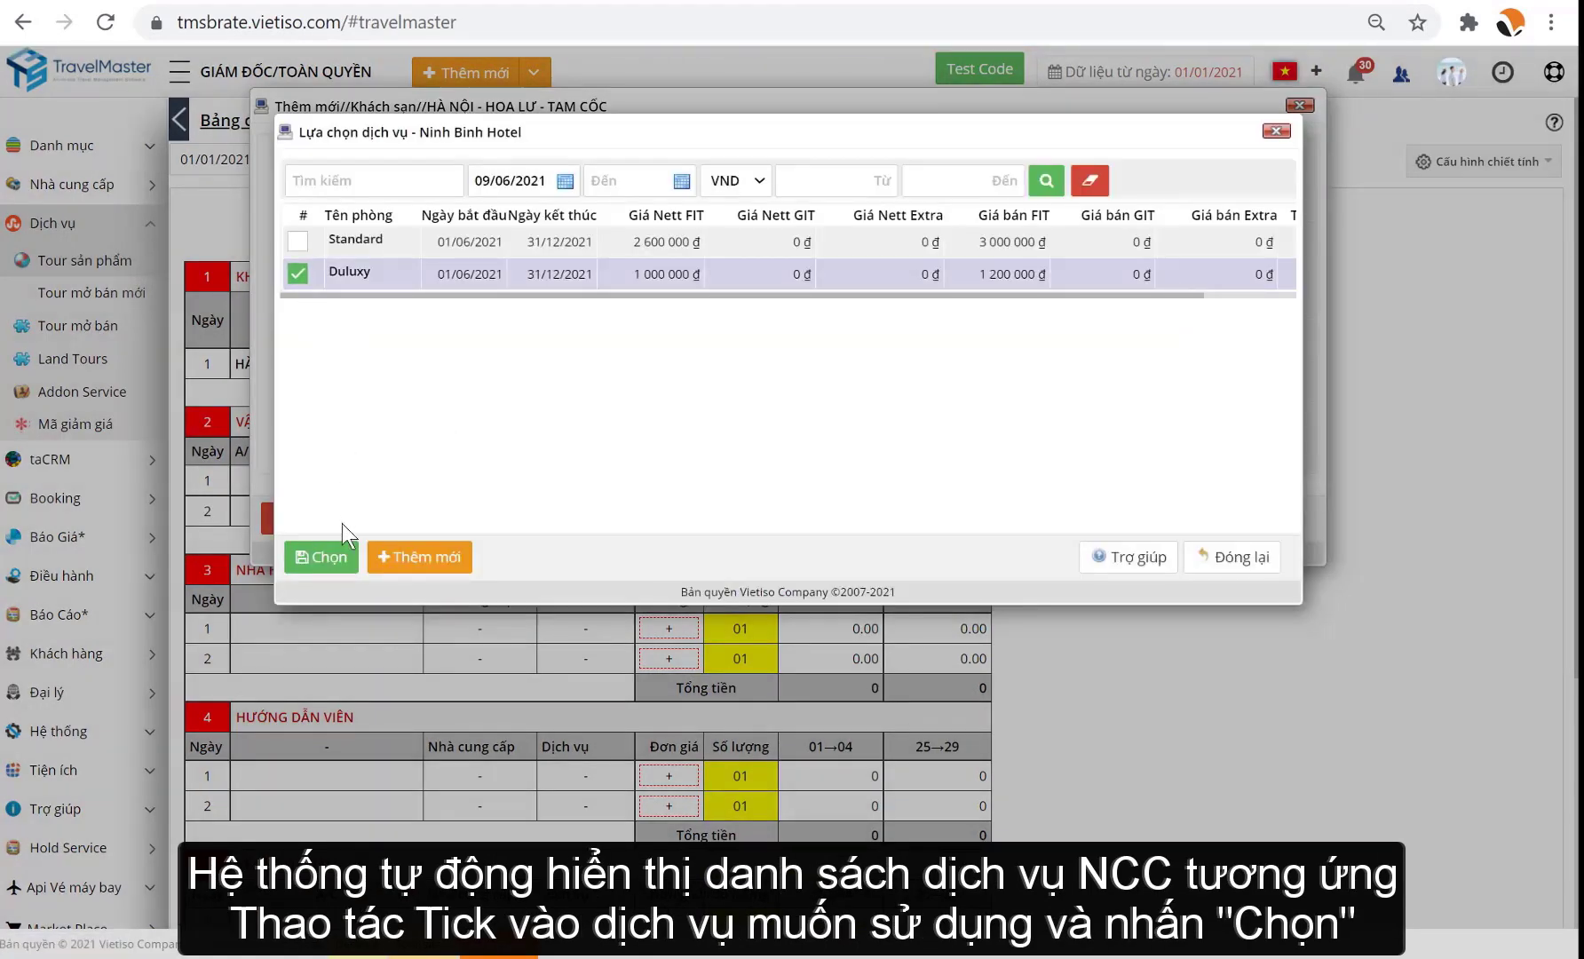
pyautogui.click(321, 558)
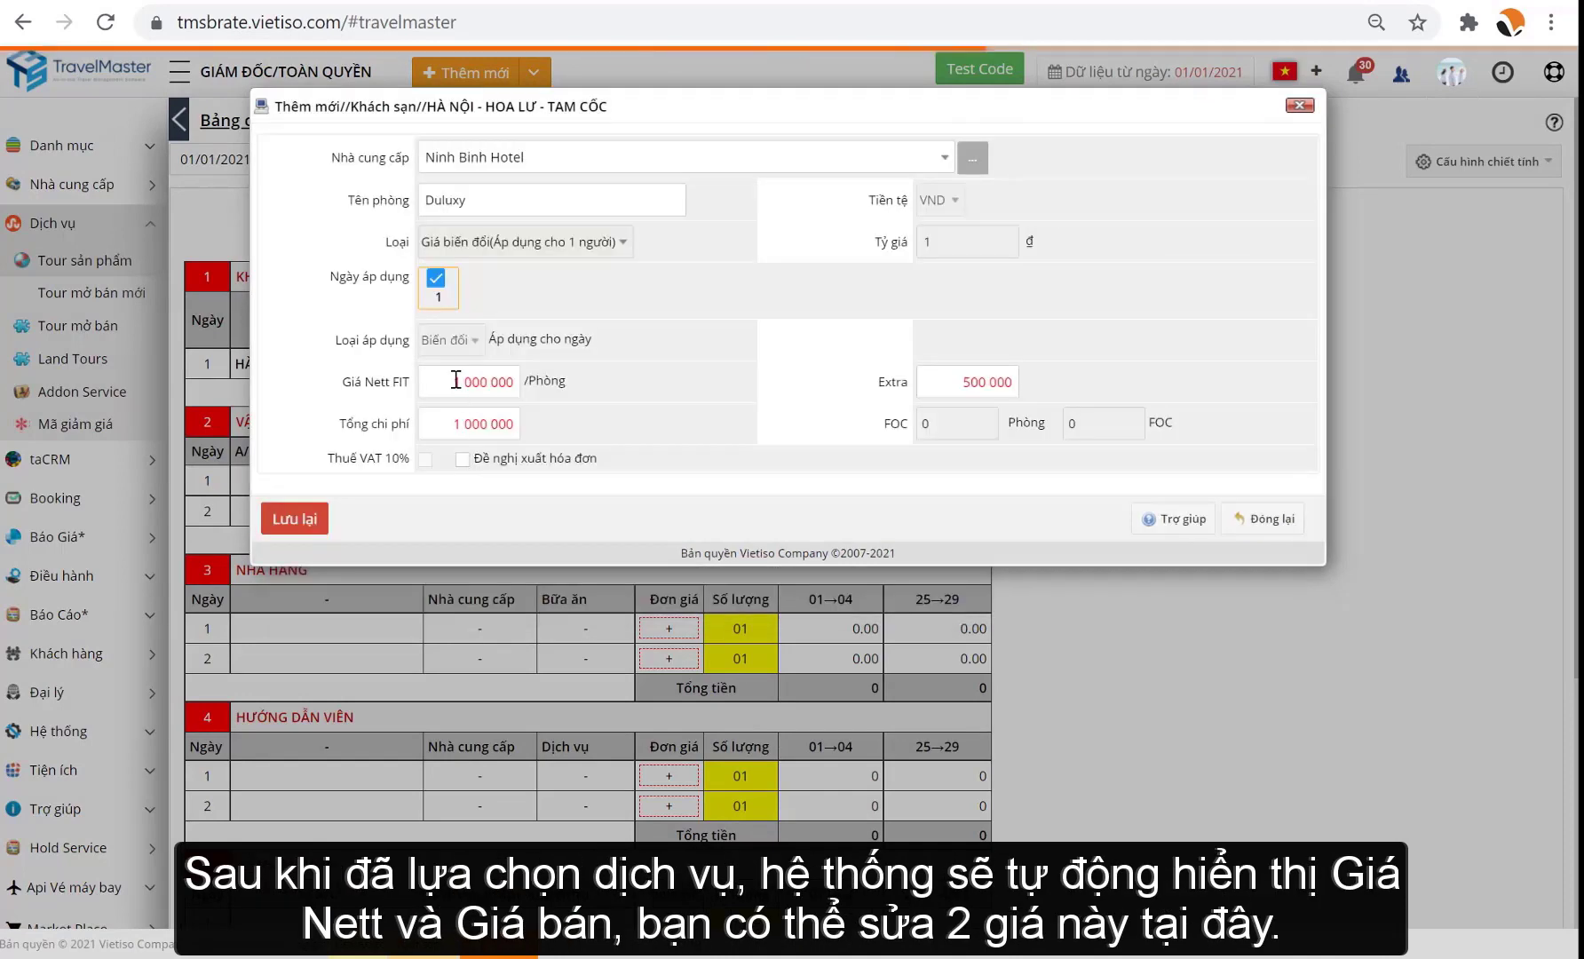
pyautogui.click(310, 523)
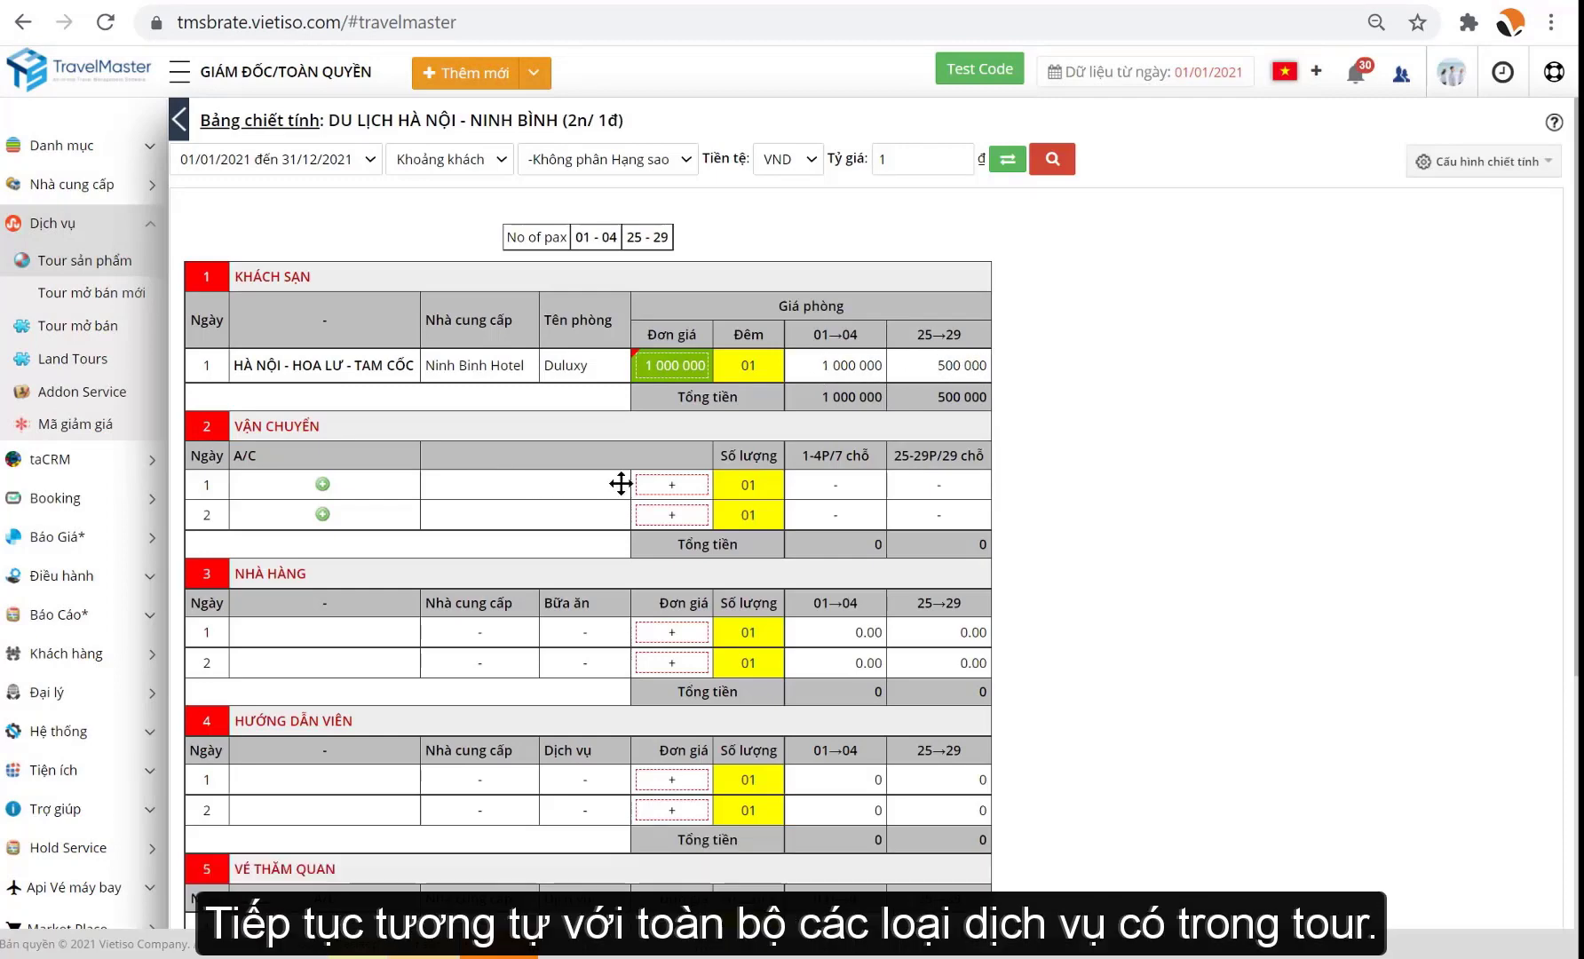
# For the 1-4P/7 chỗ vehicle, choose the Sầm Sơn - Hòn Trống Mái route, rename the supplier "xe du lịch Ninh Bình" and include day 2
pyautogui.click(657, 485)
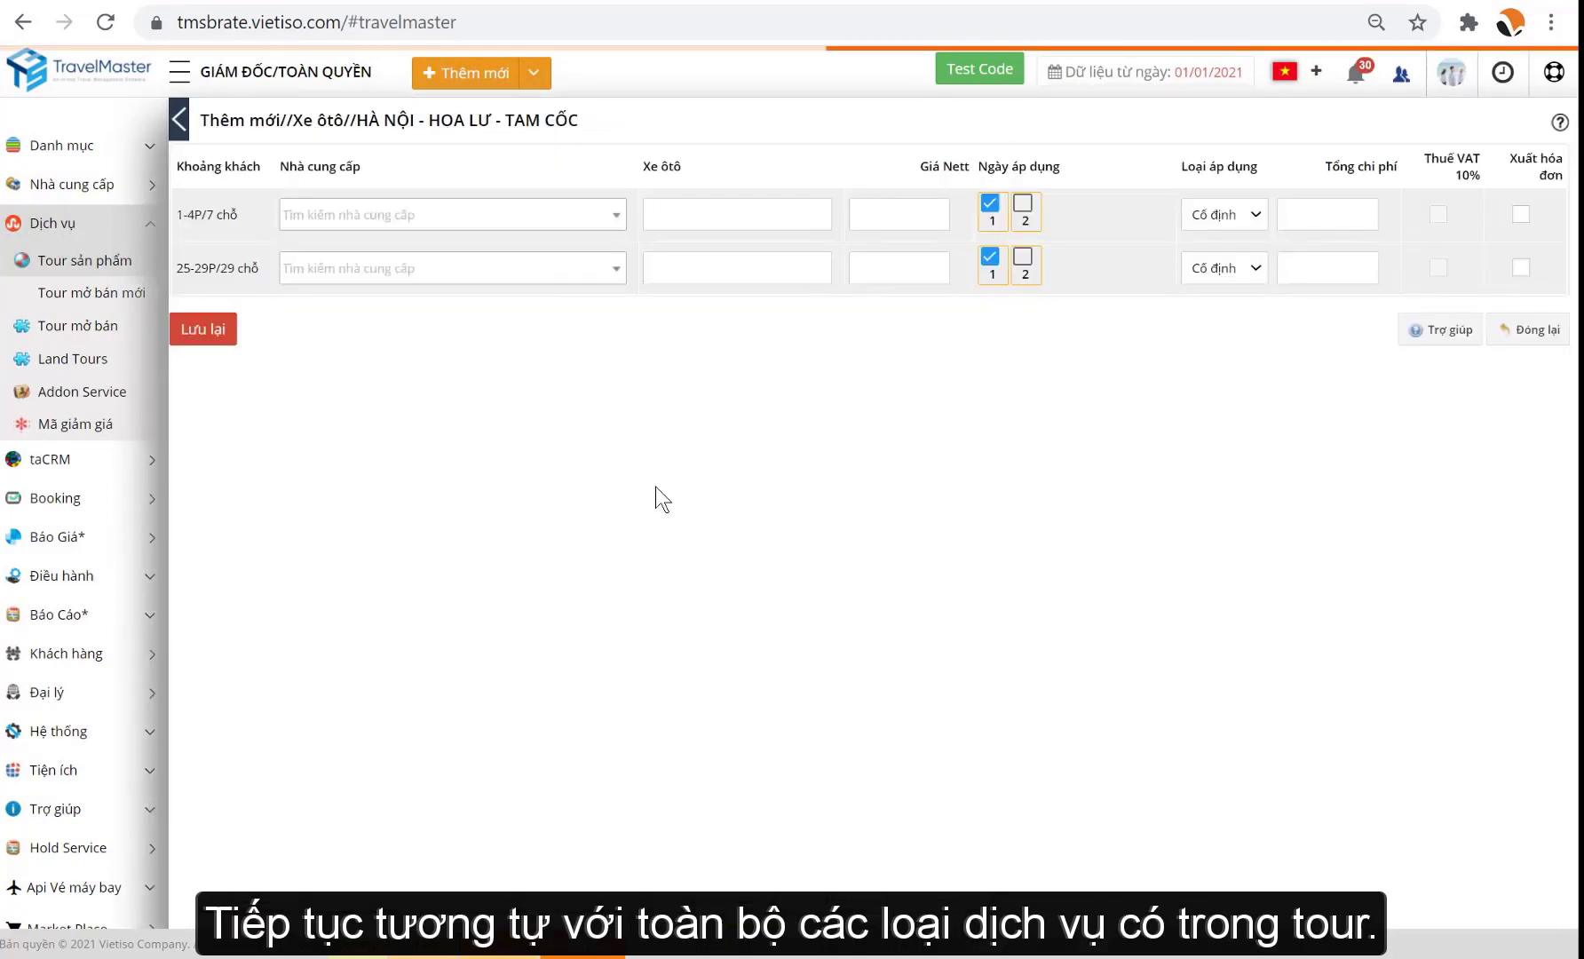
pyautogui.click(457, 216)
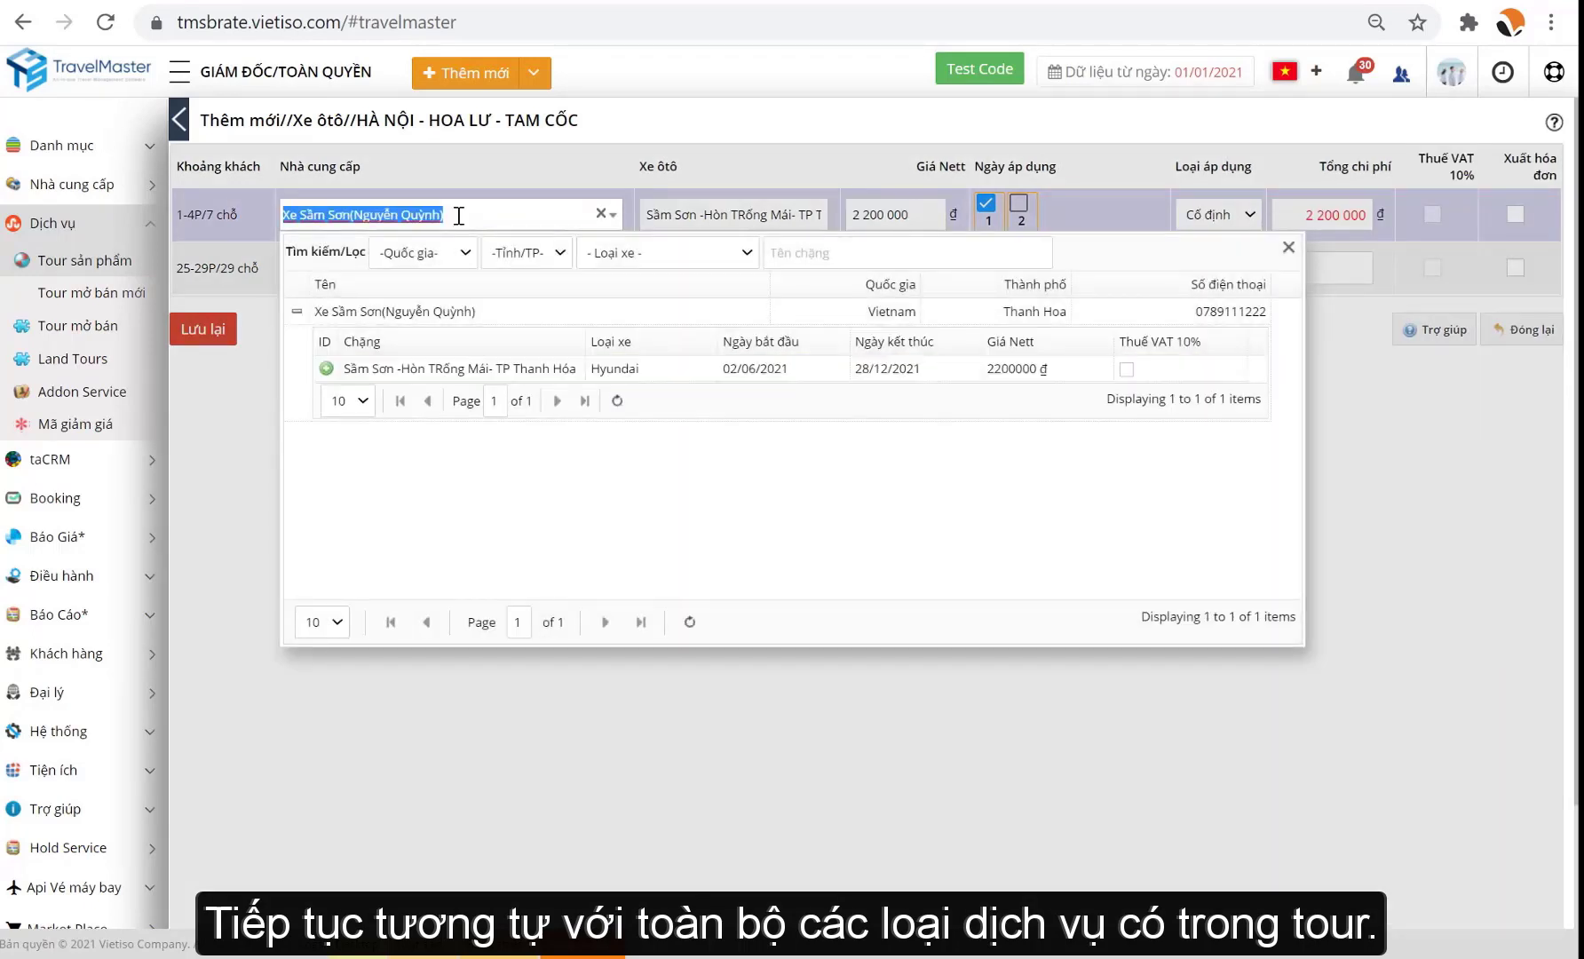
pyautogui.write('xe du l')
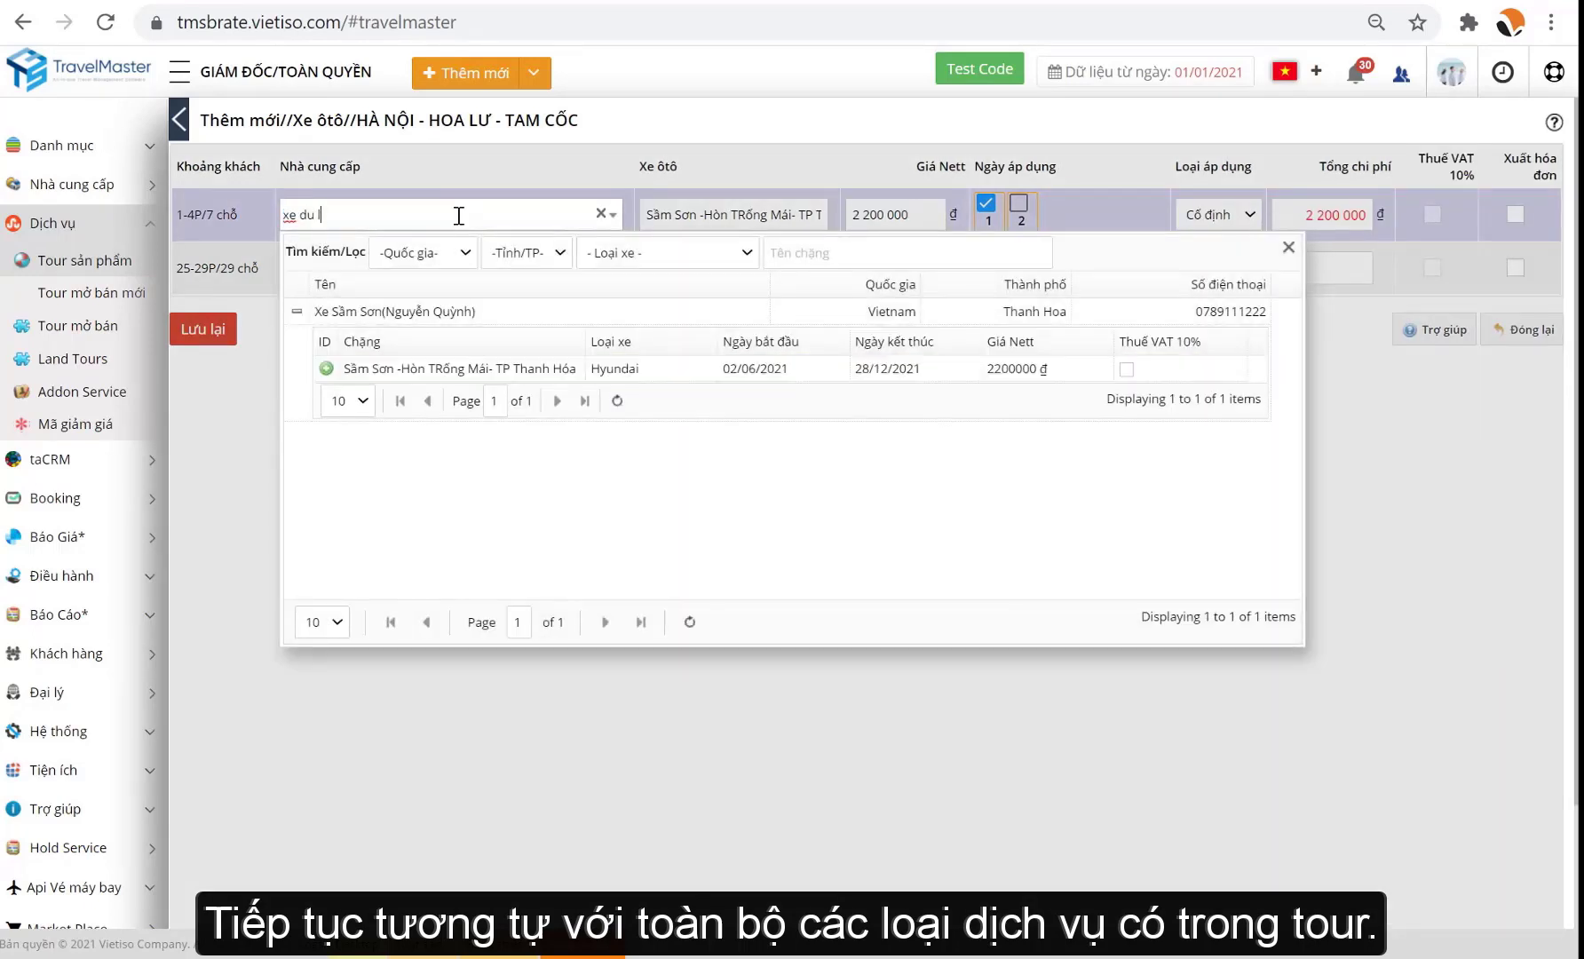
pyautogui.write('ịch Ninh Bình')
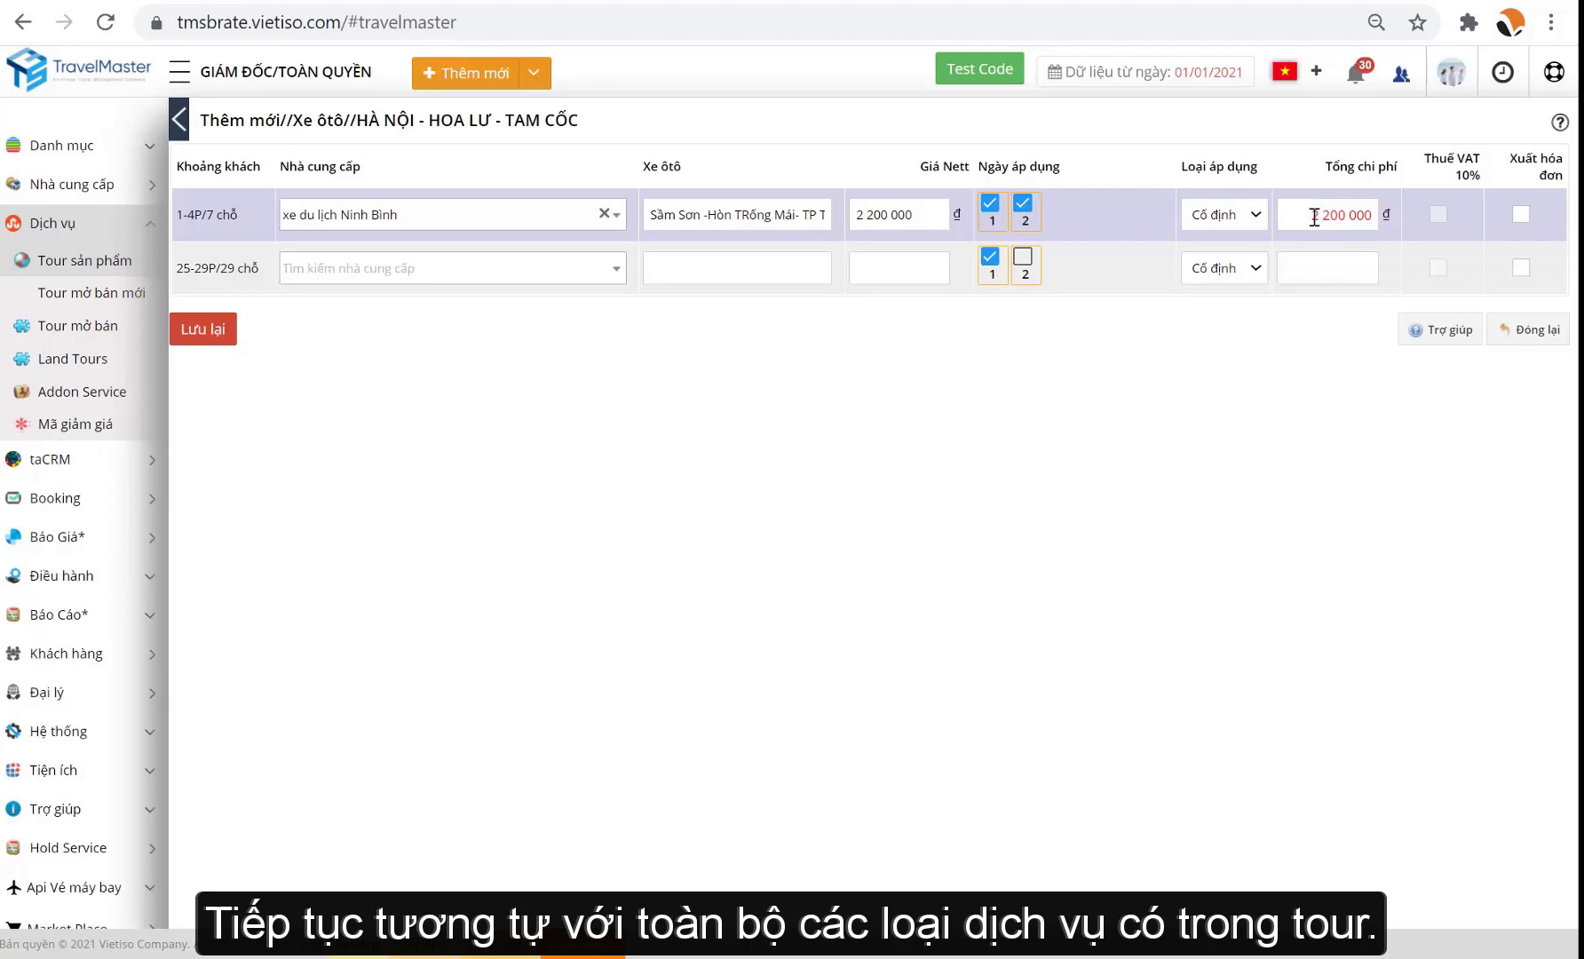
# Try the Biến đổi application type on the 1-4P/7 chỗ vehicle and return it to Cố định
pyautogui.click(1258, 209)
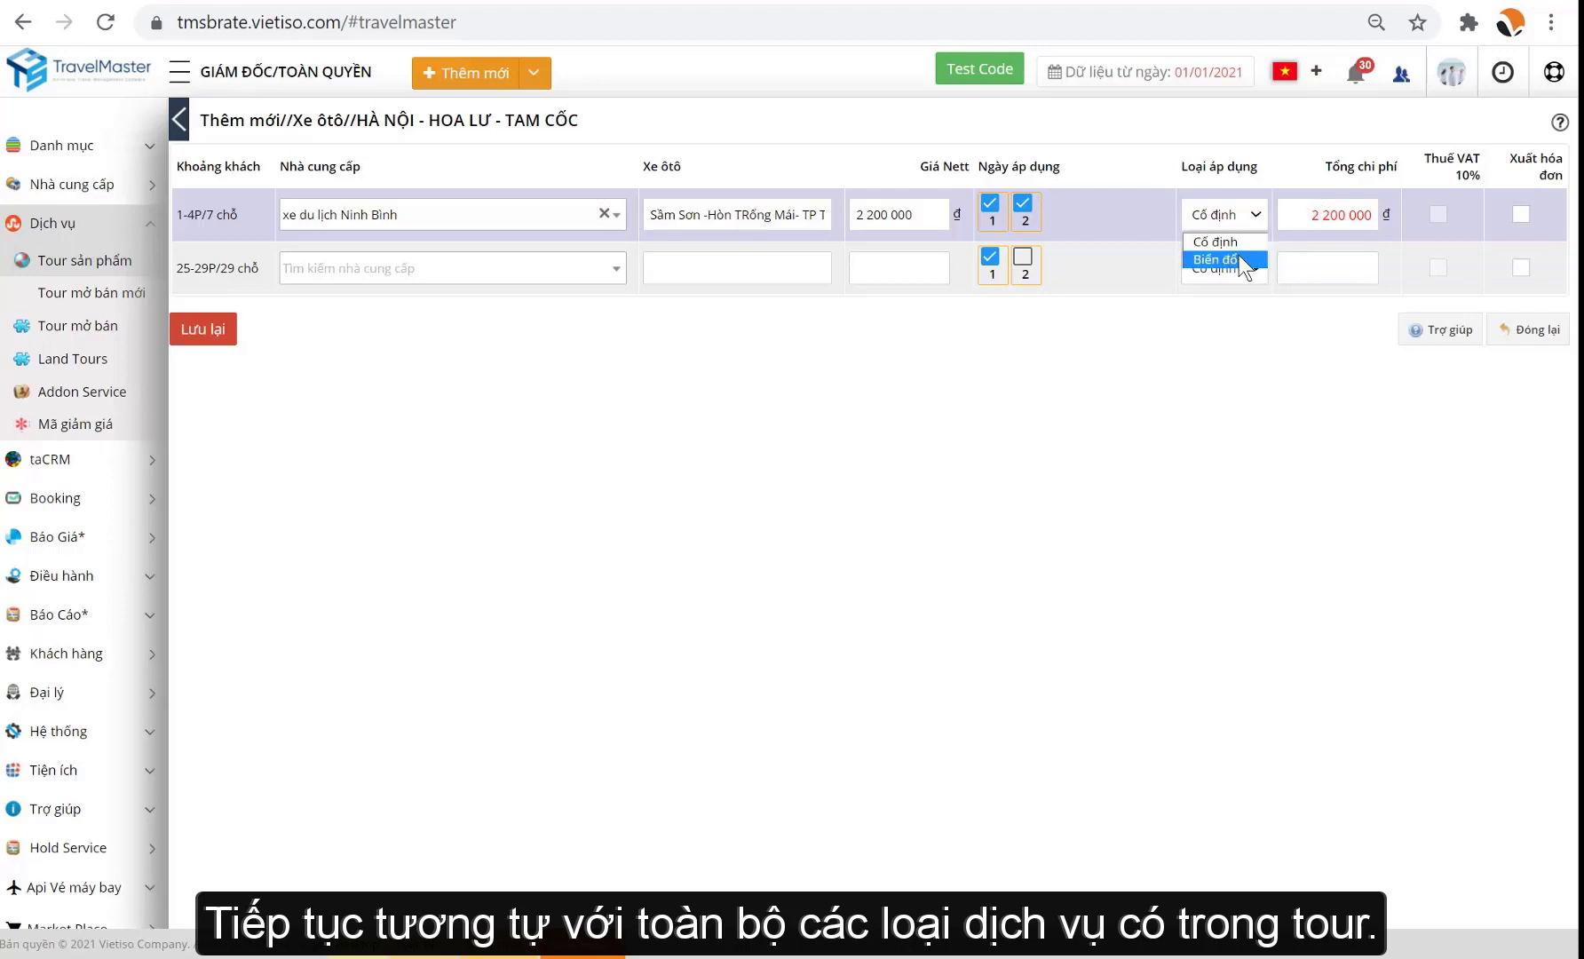
pyautogui.click(1238, 255)
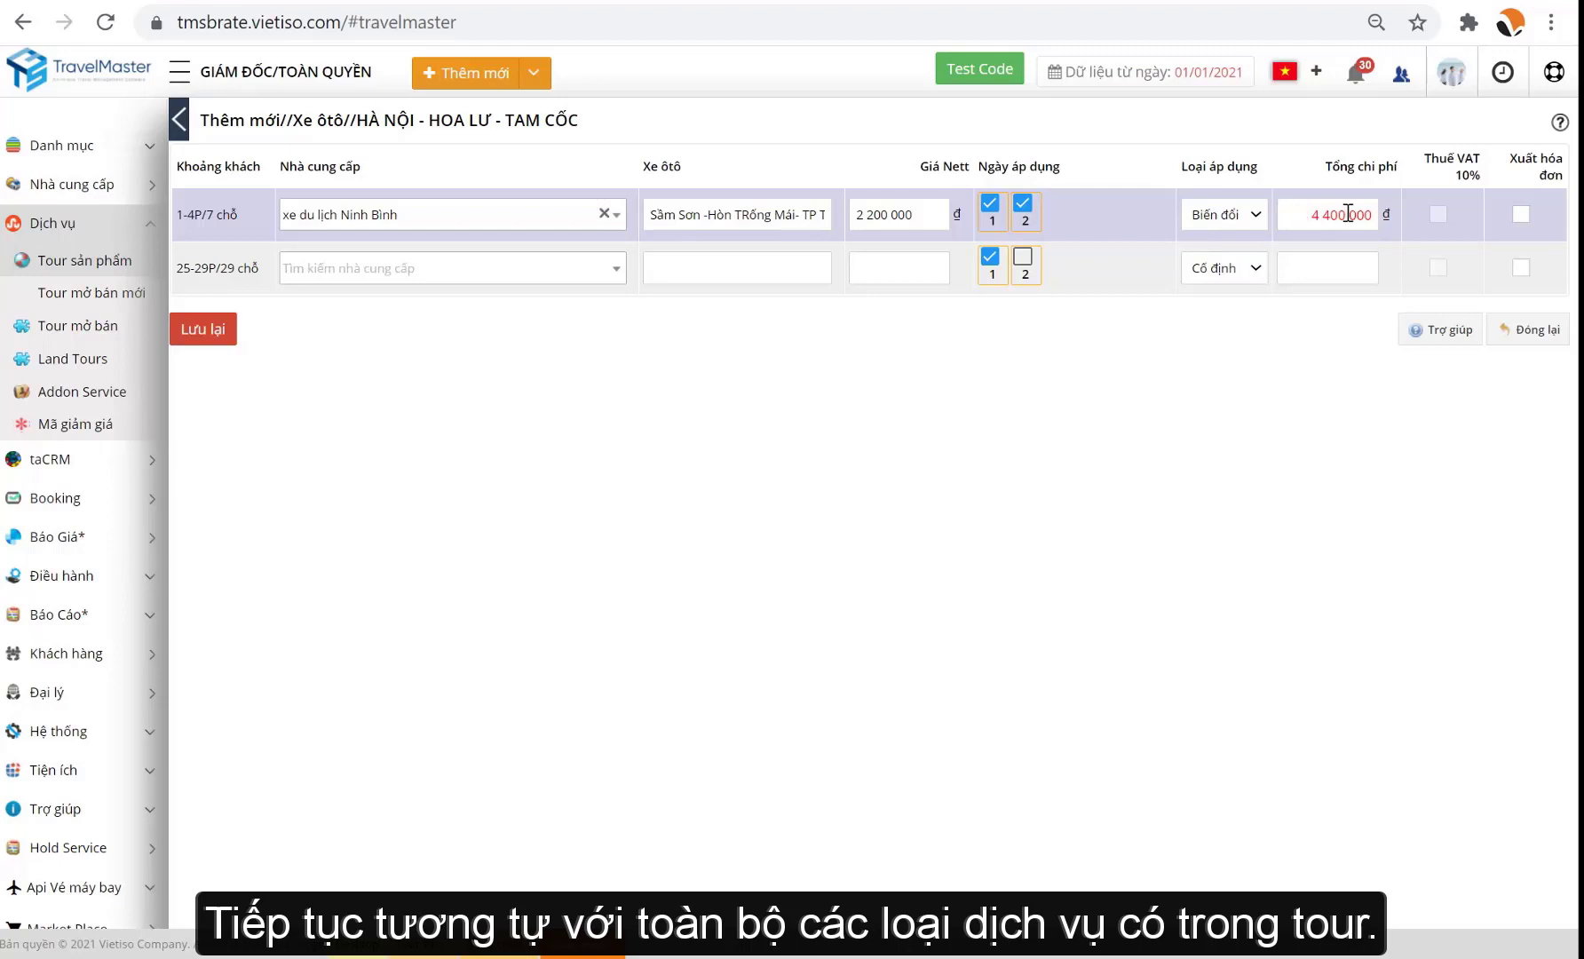
pyautogui.click(1256, 215)
pyautogui.click(1242, 242)
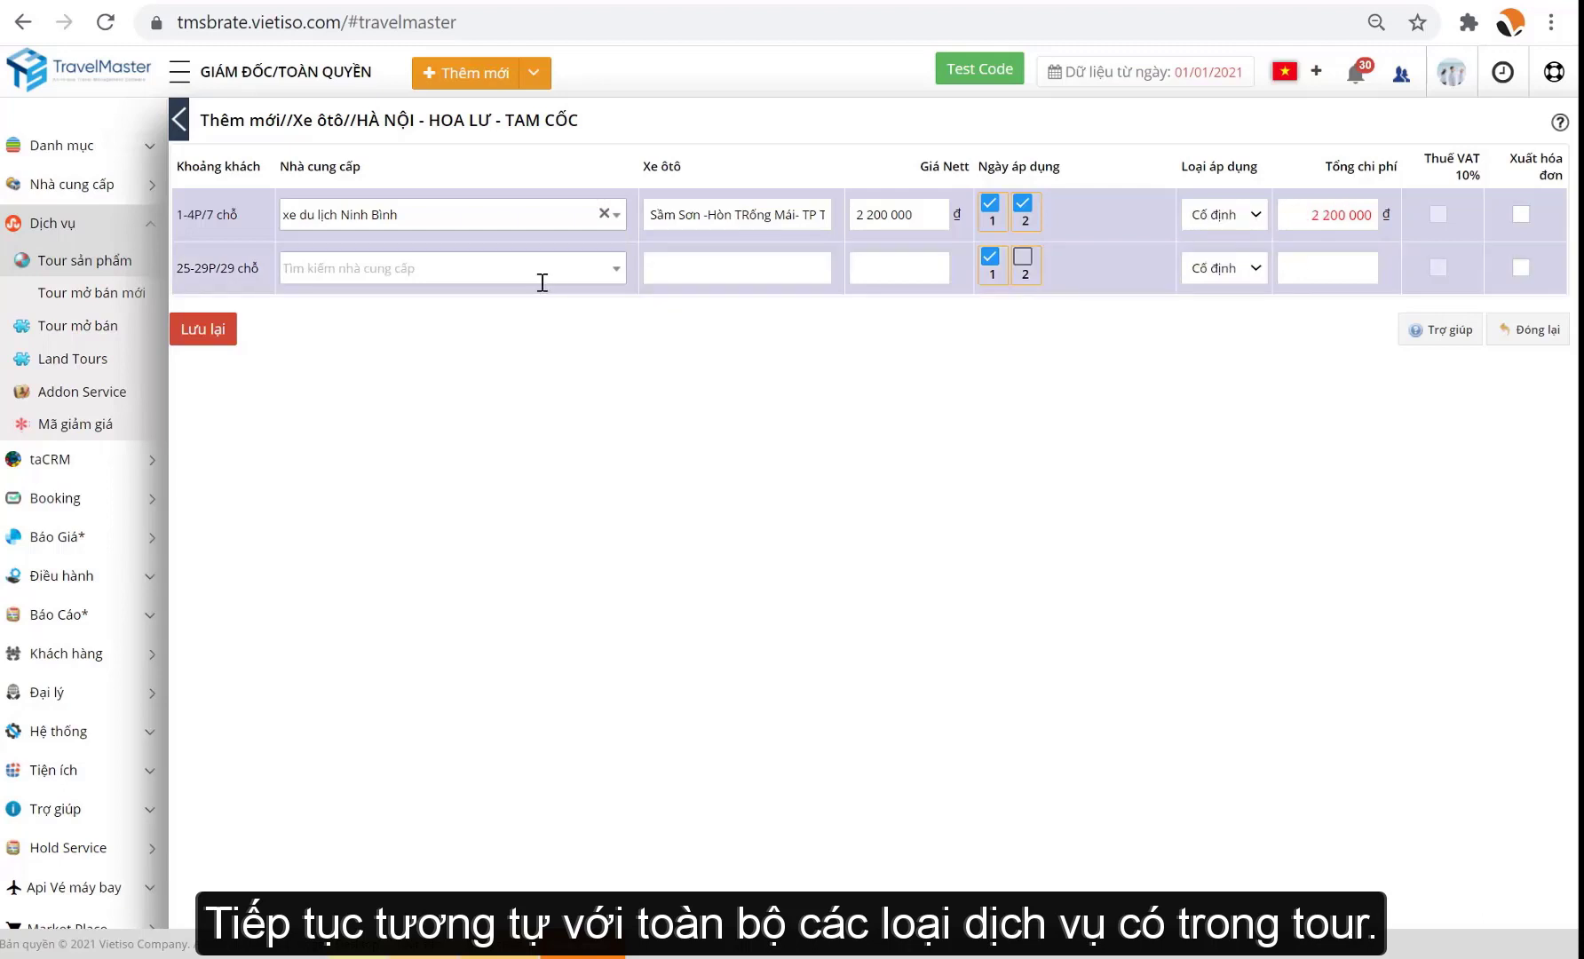
# Fill the 25-29P/29 chỗ vehicle with Xe đi trong Phú Quốc, supplier "xe du lịch Ninh Bình", days 1 and 2, Cố định, and save
pyautogui.click(540, 274)
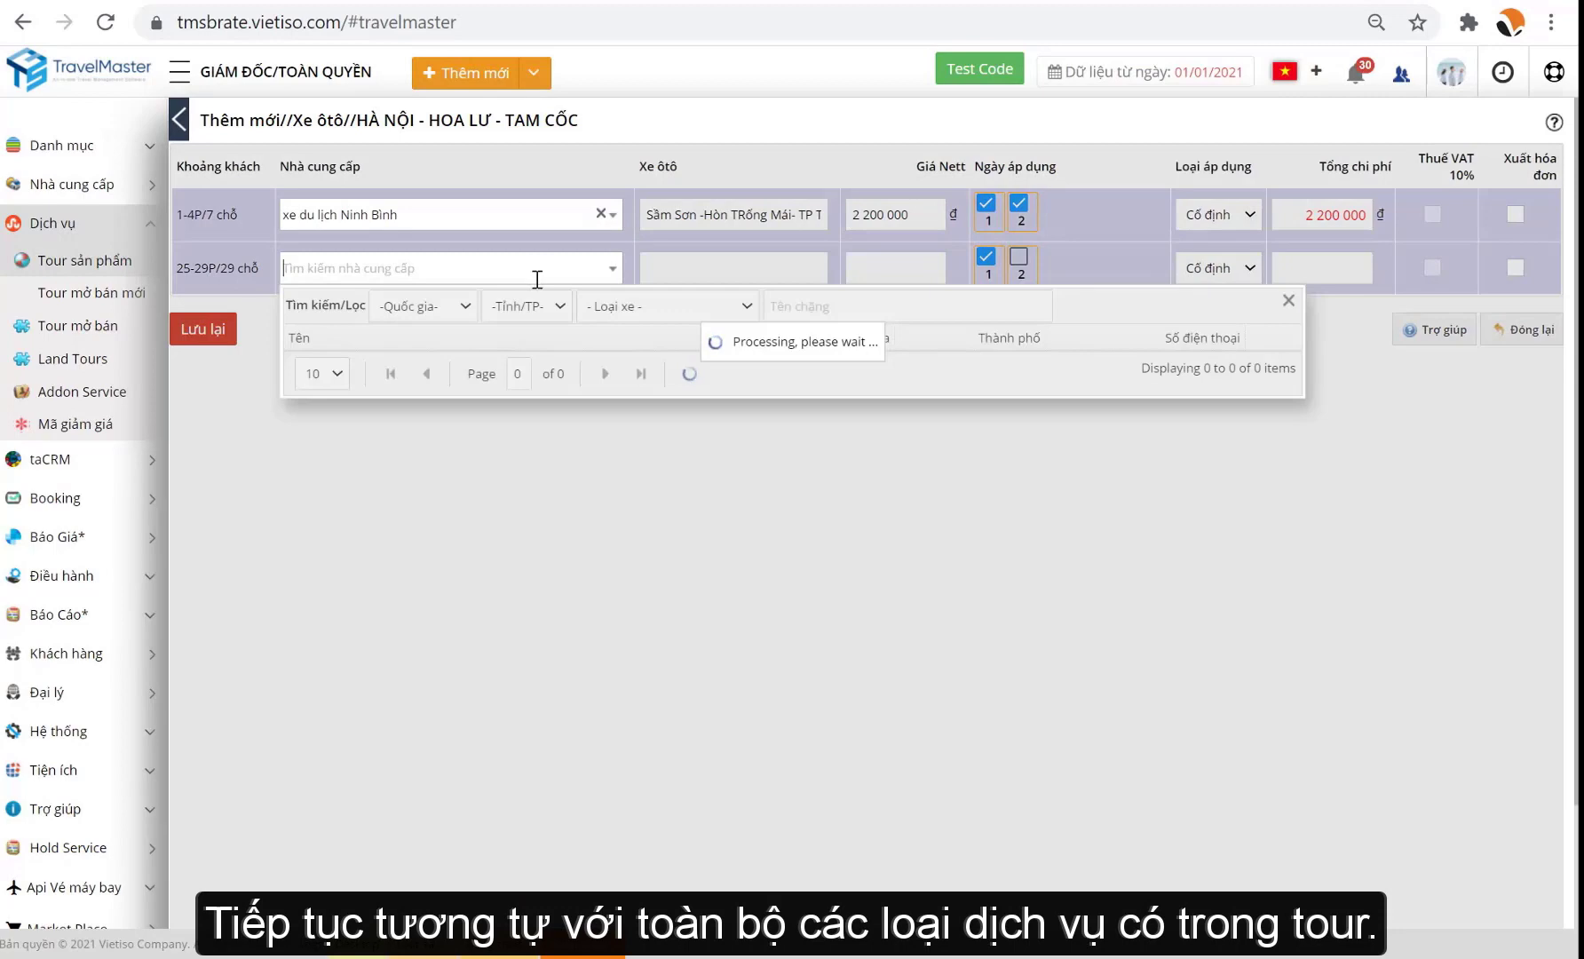
pyautogui.doubleClick(458, 365)
pyautogui.click(402, 268)
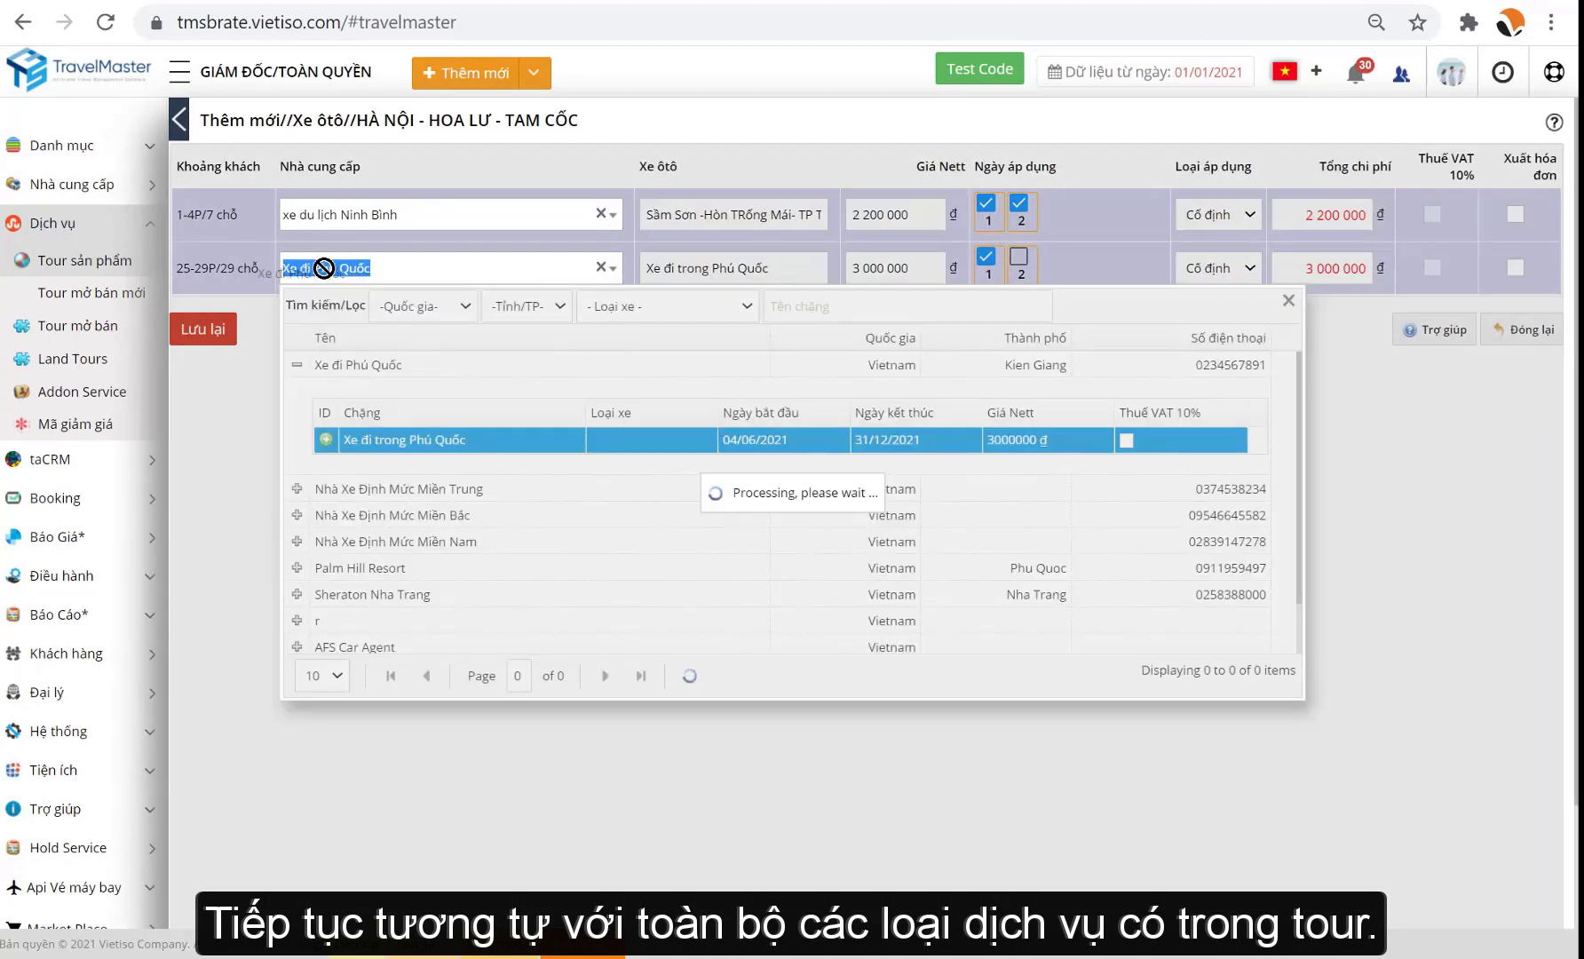
pyautogui.doubleClick(459, 414)
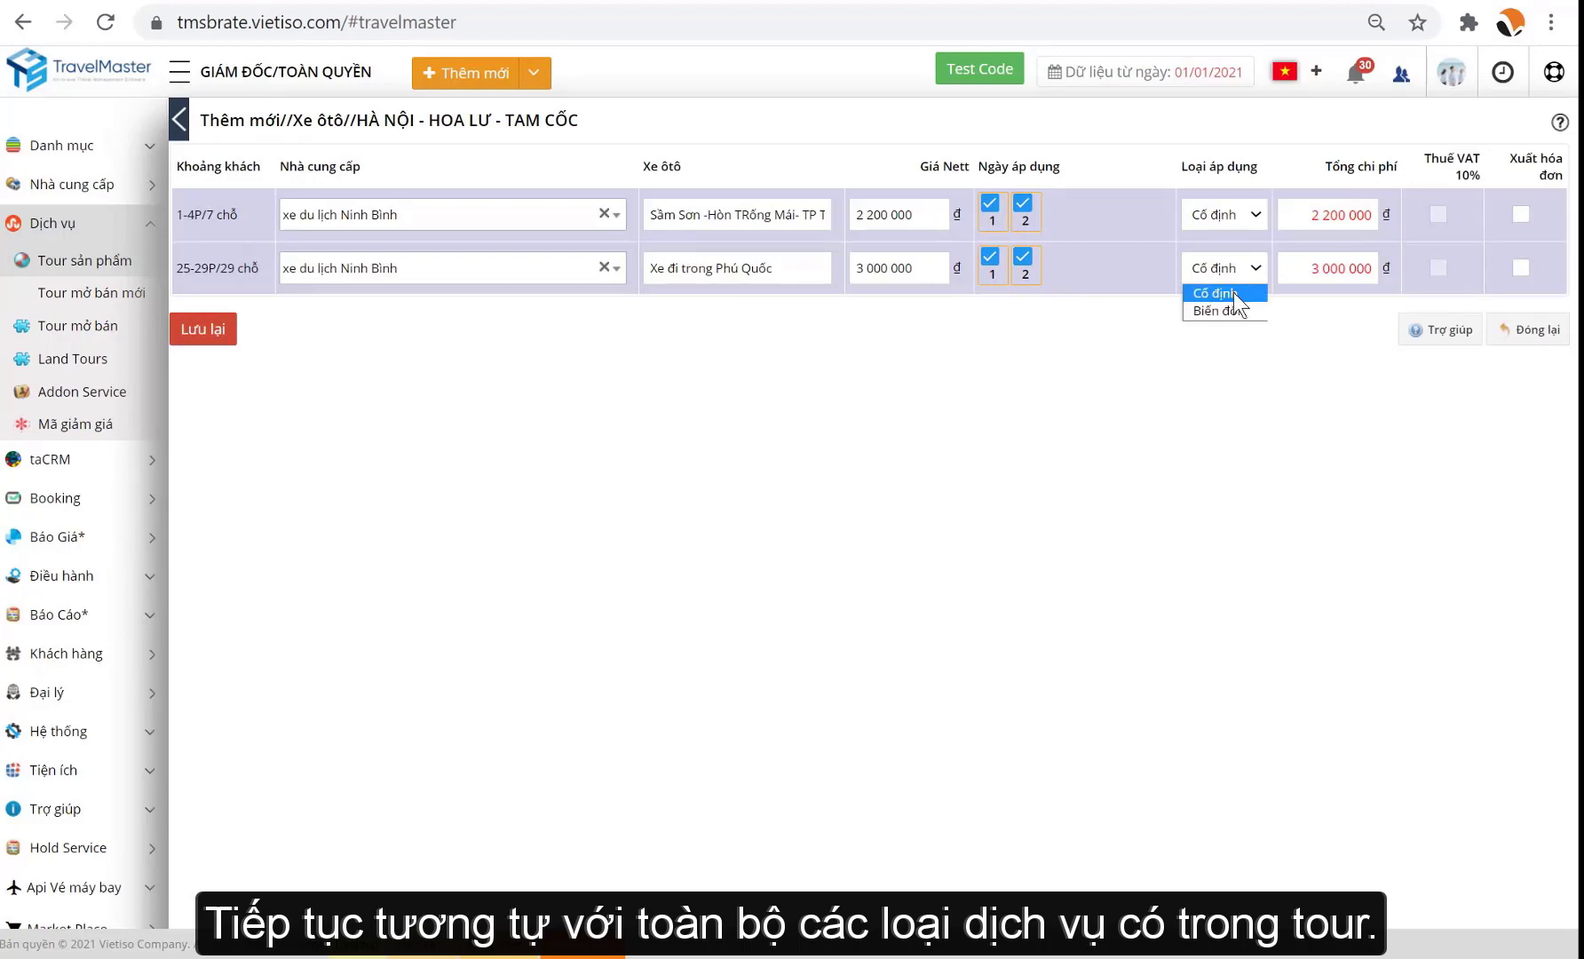
pyautogui.click(1234, 293)
pyautogui.click(211, 332)
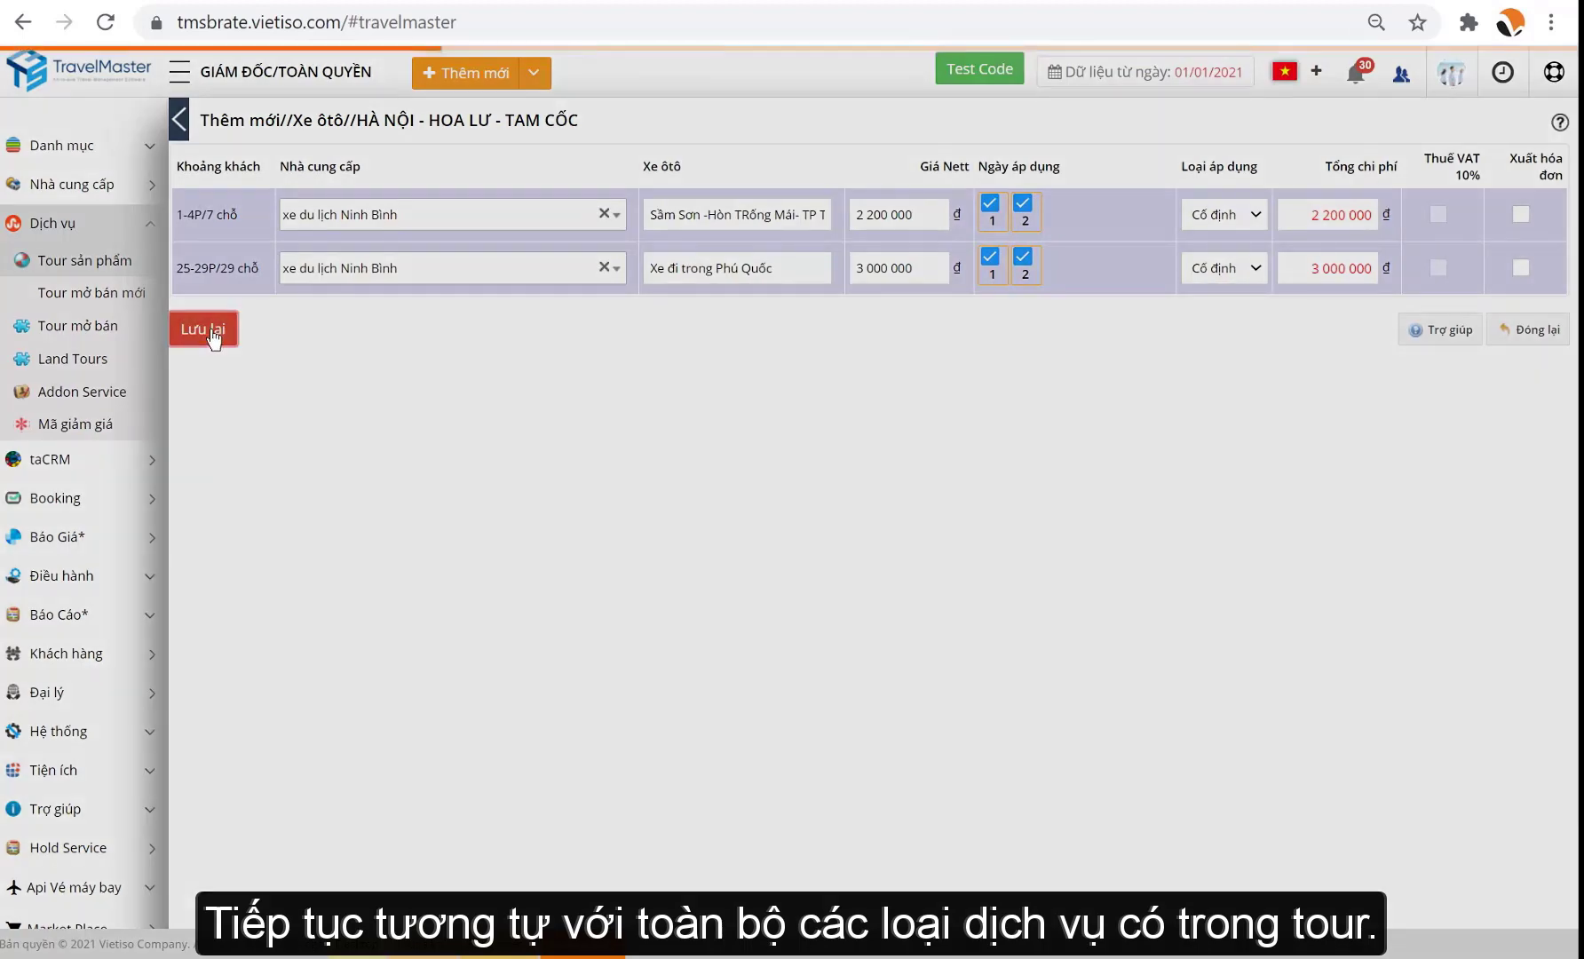
# Choose Ninh Binh Hotel's "Ăn trưa và ăn tối" service for the day 1 restaurant entry
pyautogui.scroll(-2, 790, 506)
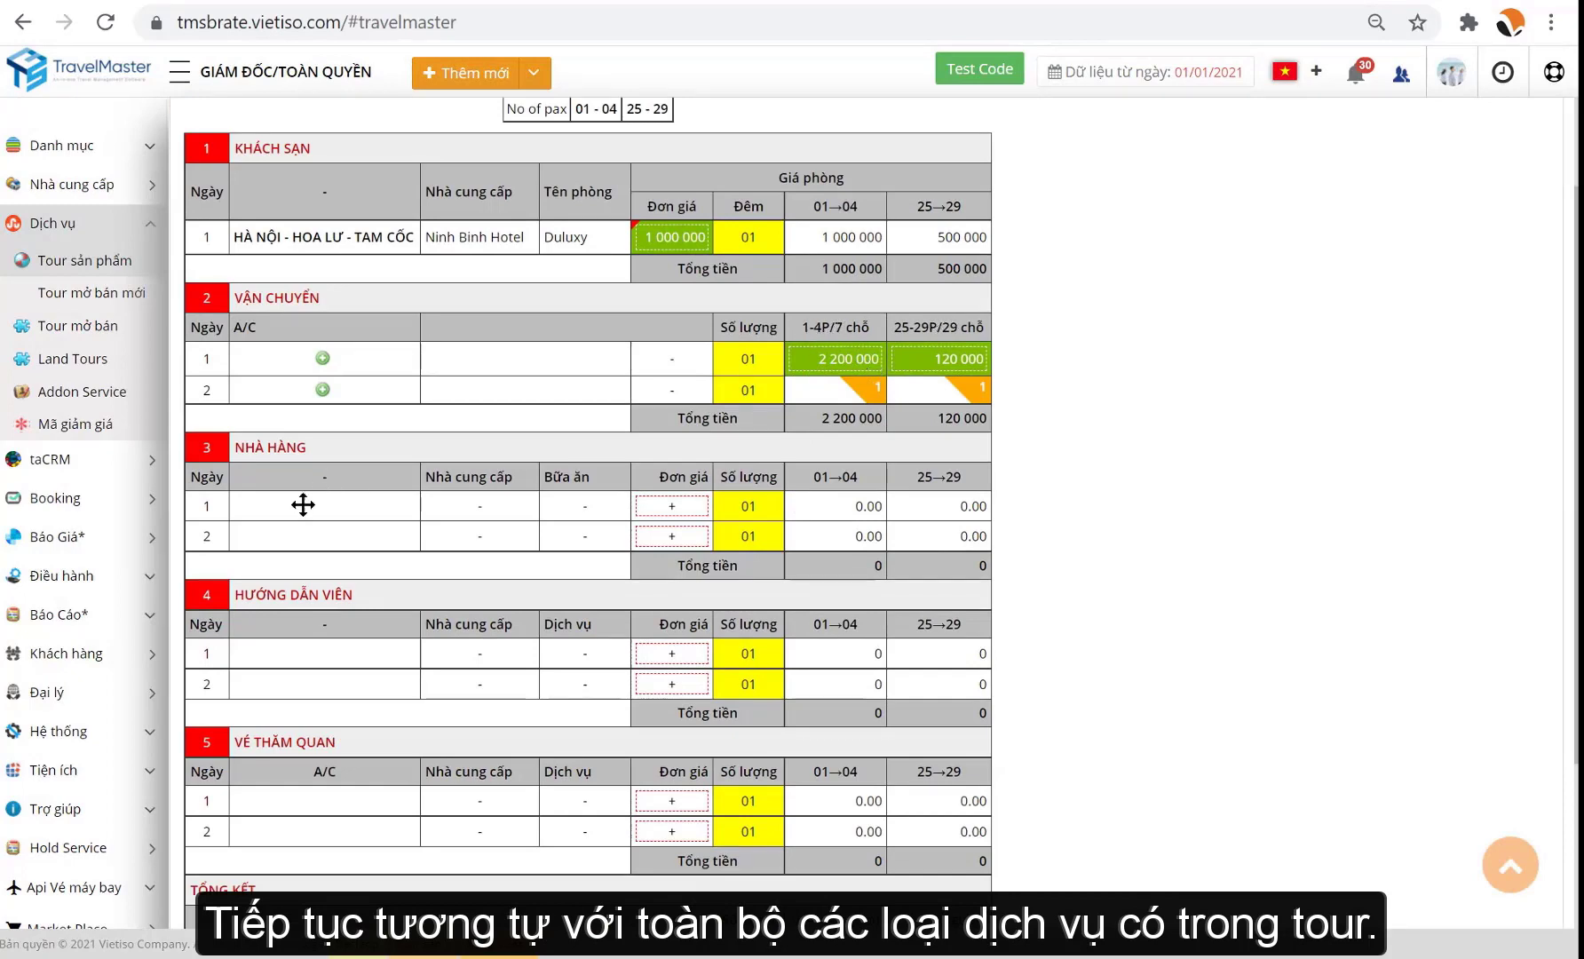
pyautogui.click(668, 508)
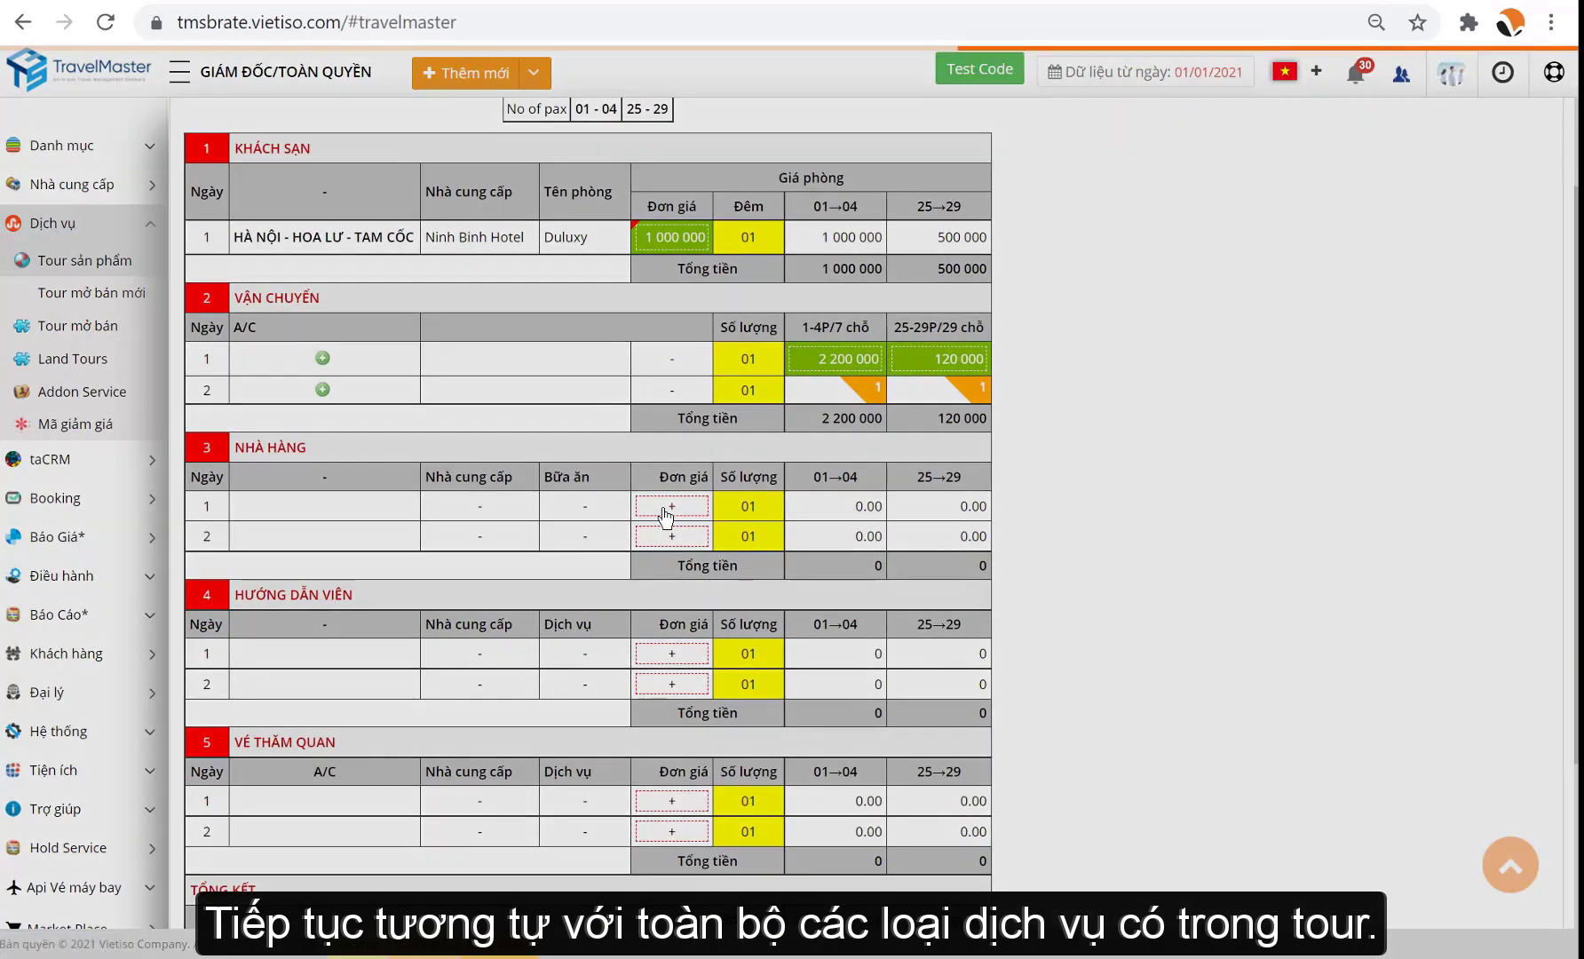
pyautogui.click(440, 463)
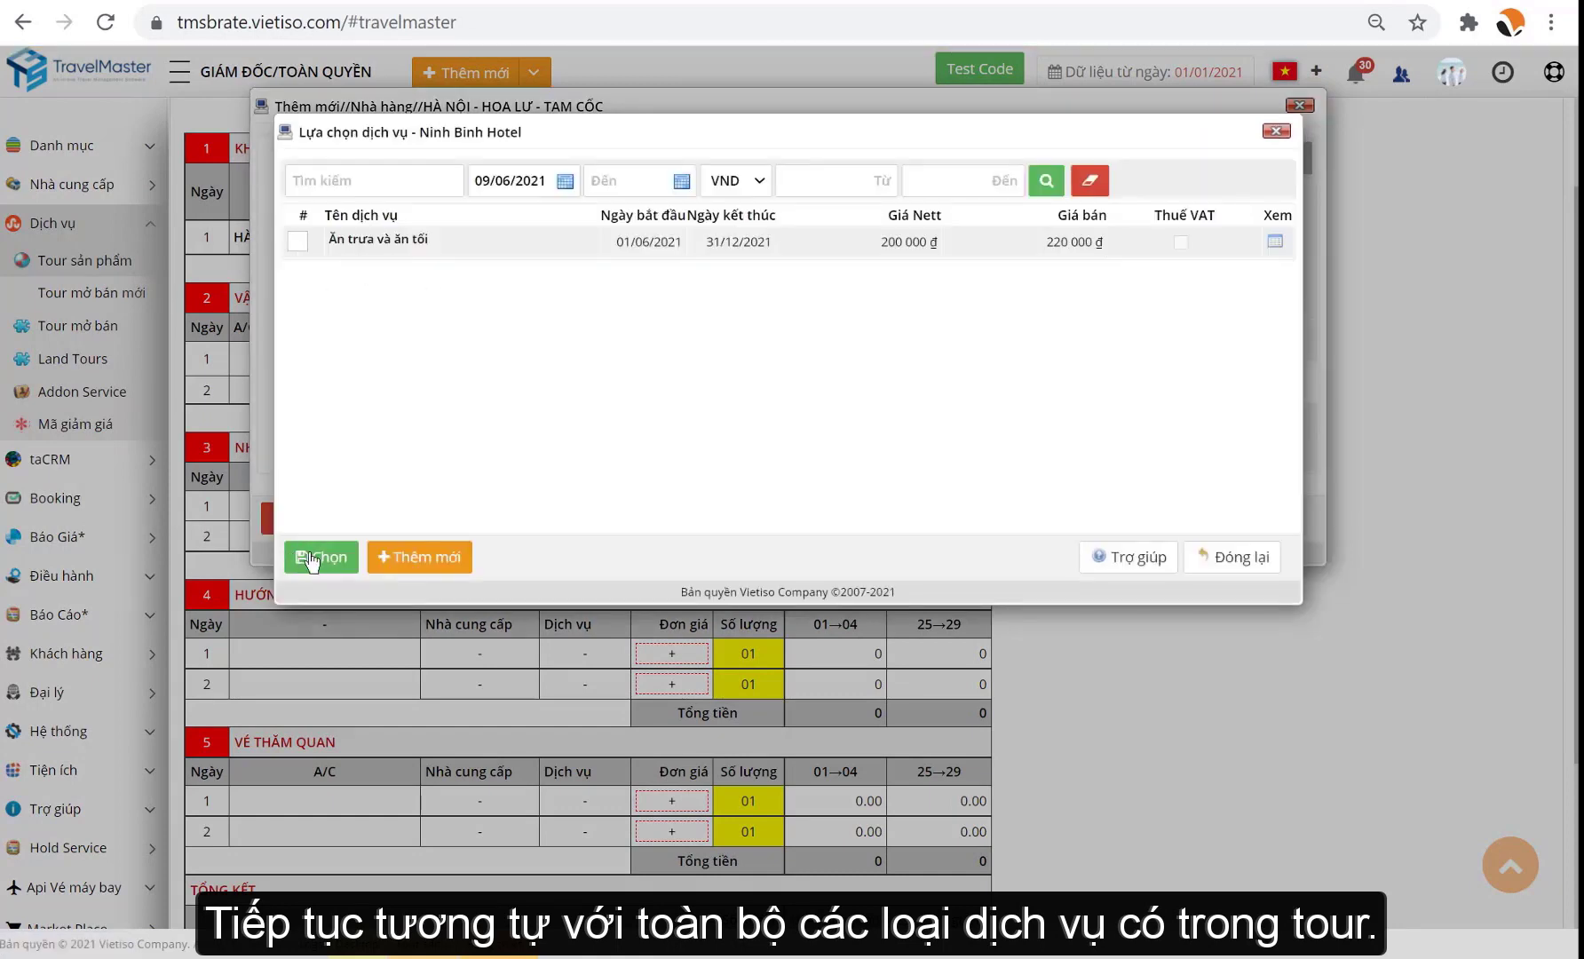
pyautogui.click(298, 557)
# Apply the restaurant service to day 2 as well, with meal Ăn Trưa and application type Biến đổi, and save it
pyautogui.click(478, 283)
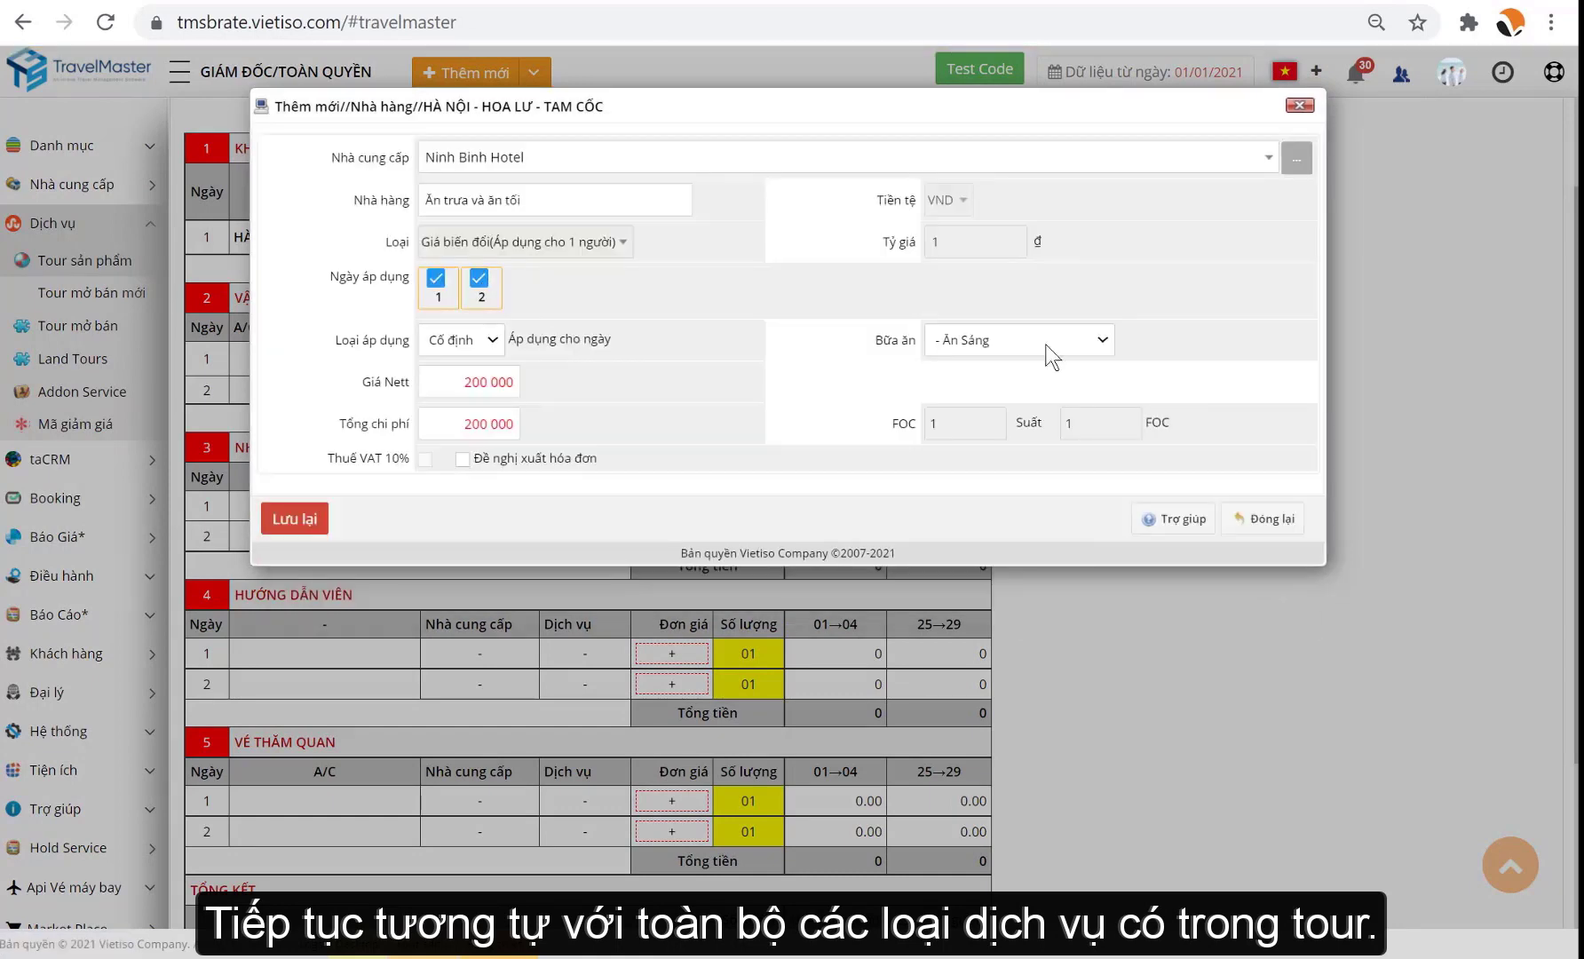
pyautogui.click(1046, 342)
pyautogui.click(1023, 384)
pyautogui.click(477, 339)
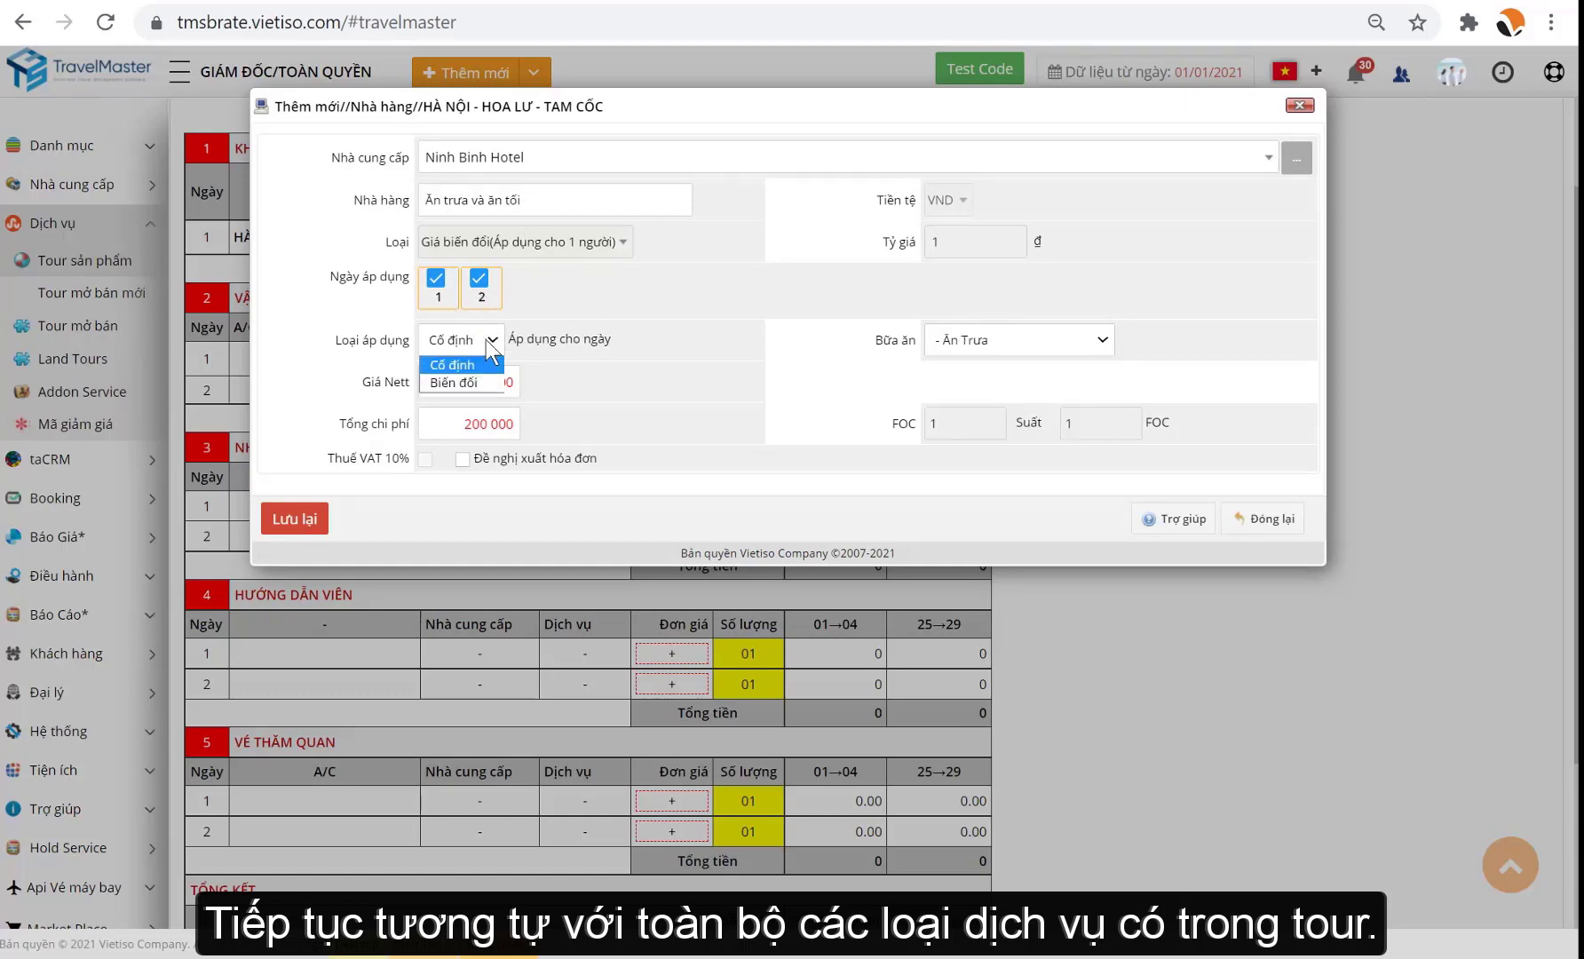
pyautogui.click(456, 384)
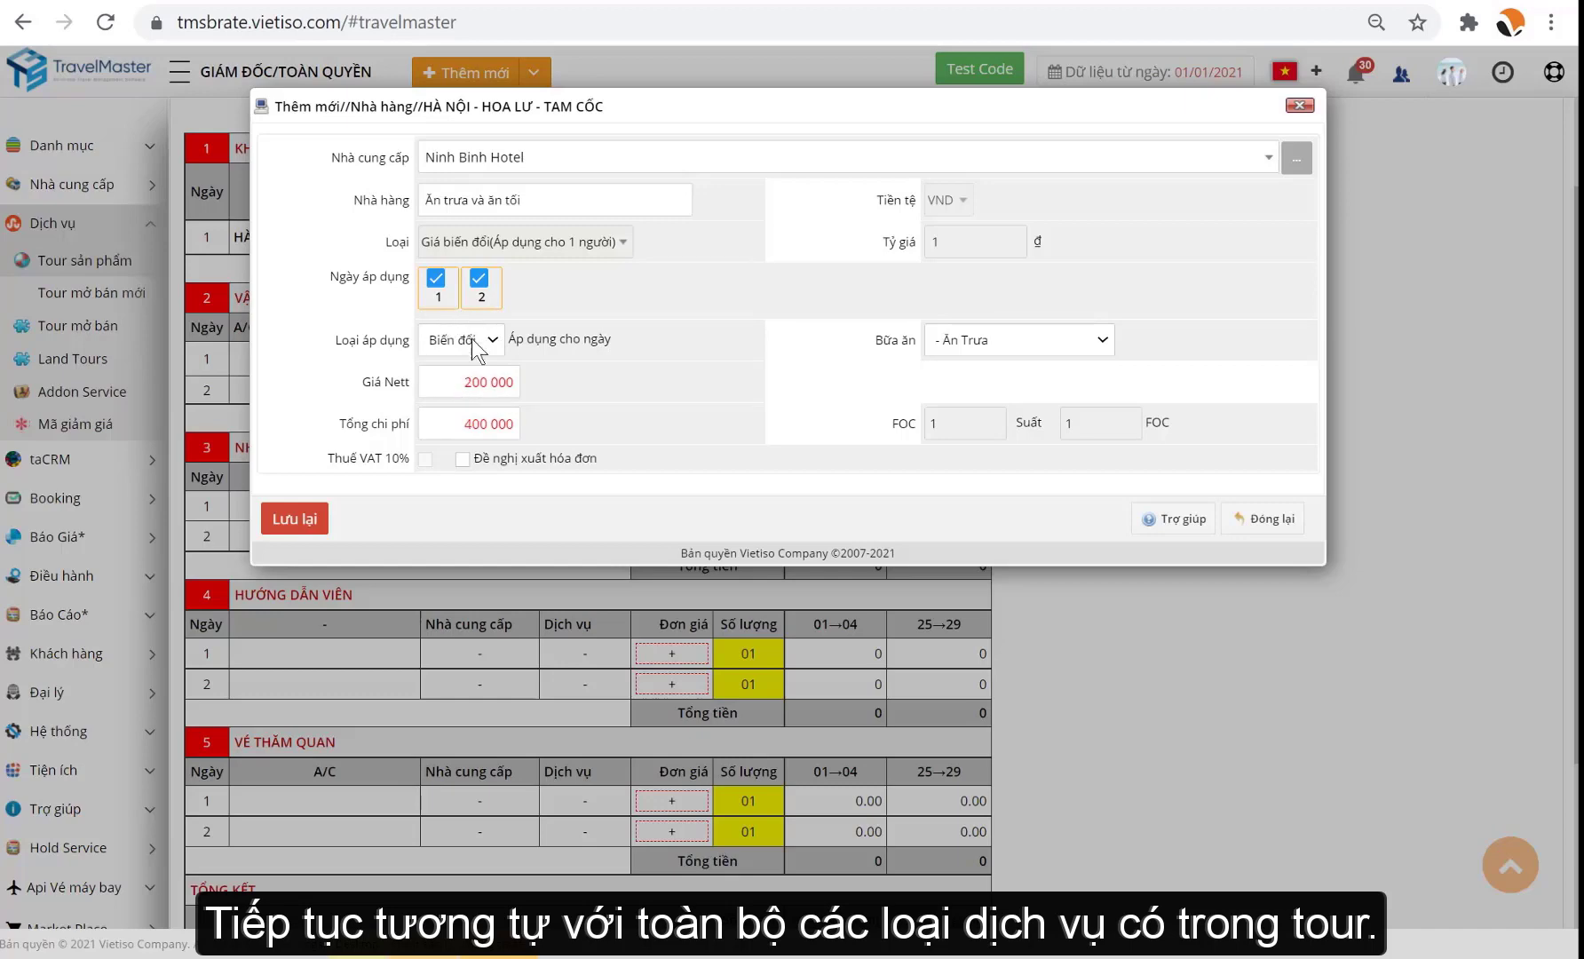
pyautogui.click(295, 530)
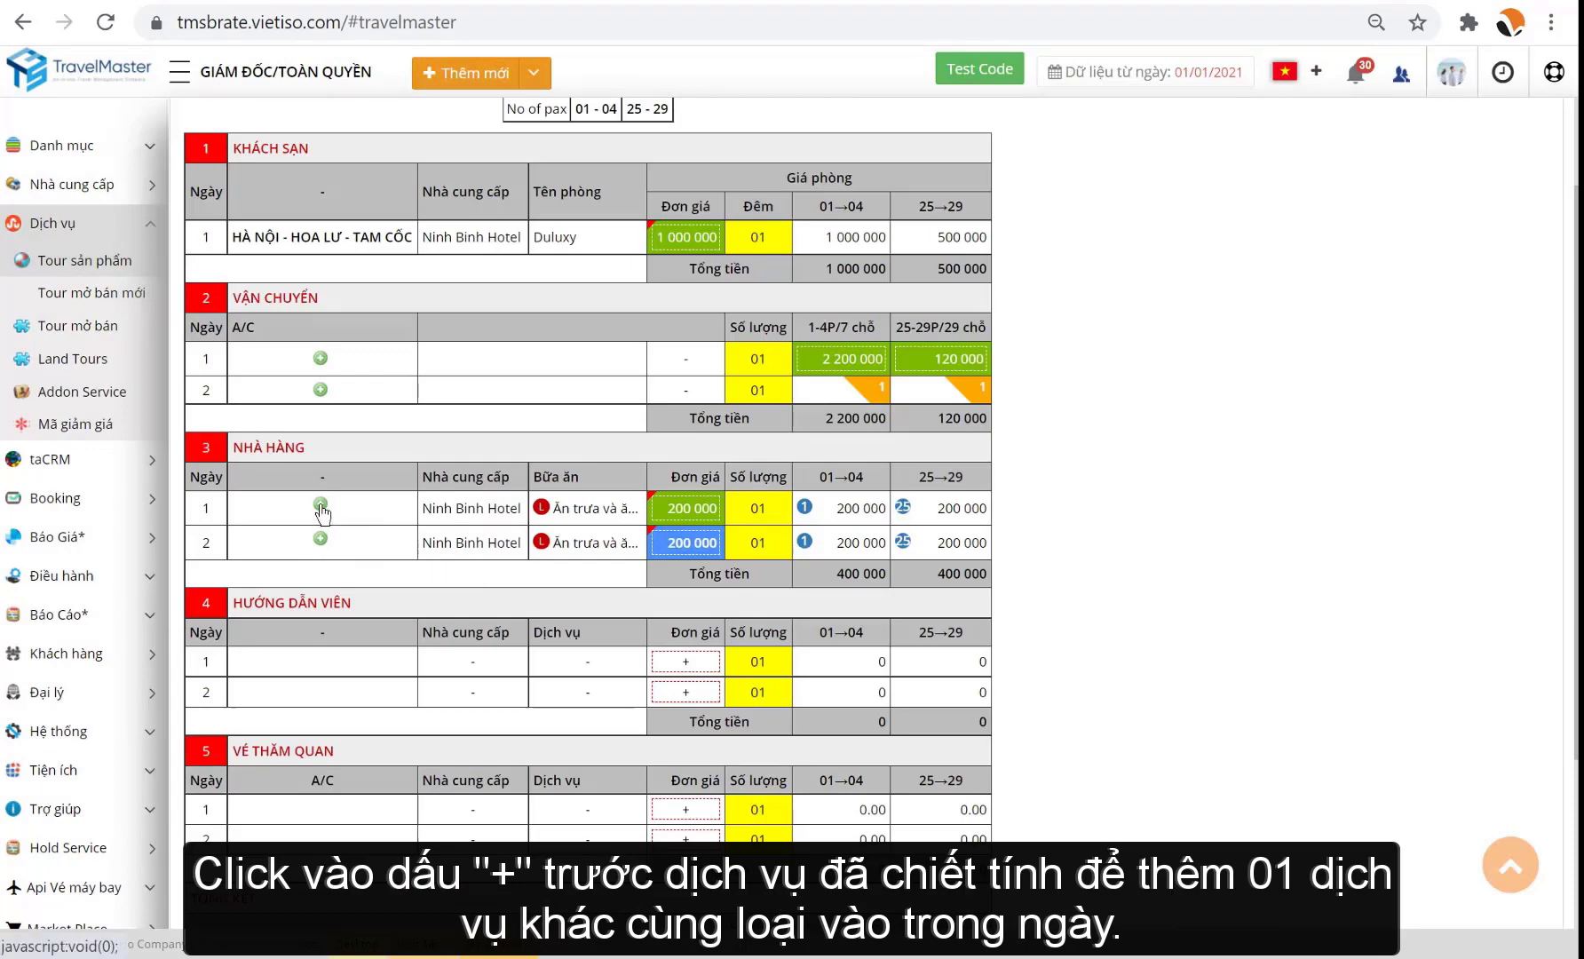
# Add another day 1 restaurant entry, filtering suppliers by Ninh Binh and choosing the Dinner service of Nhà hàng Quê Hương 2
pyautogui.click(321, 509)
pyautogui.click(511, 158)
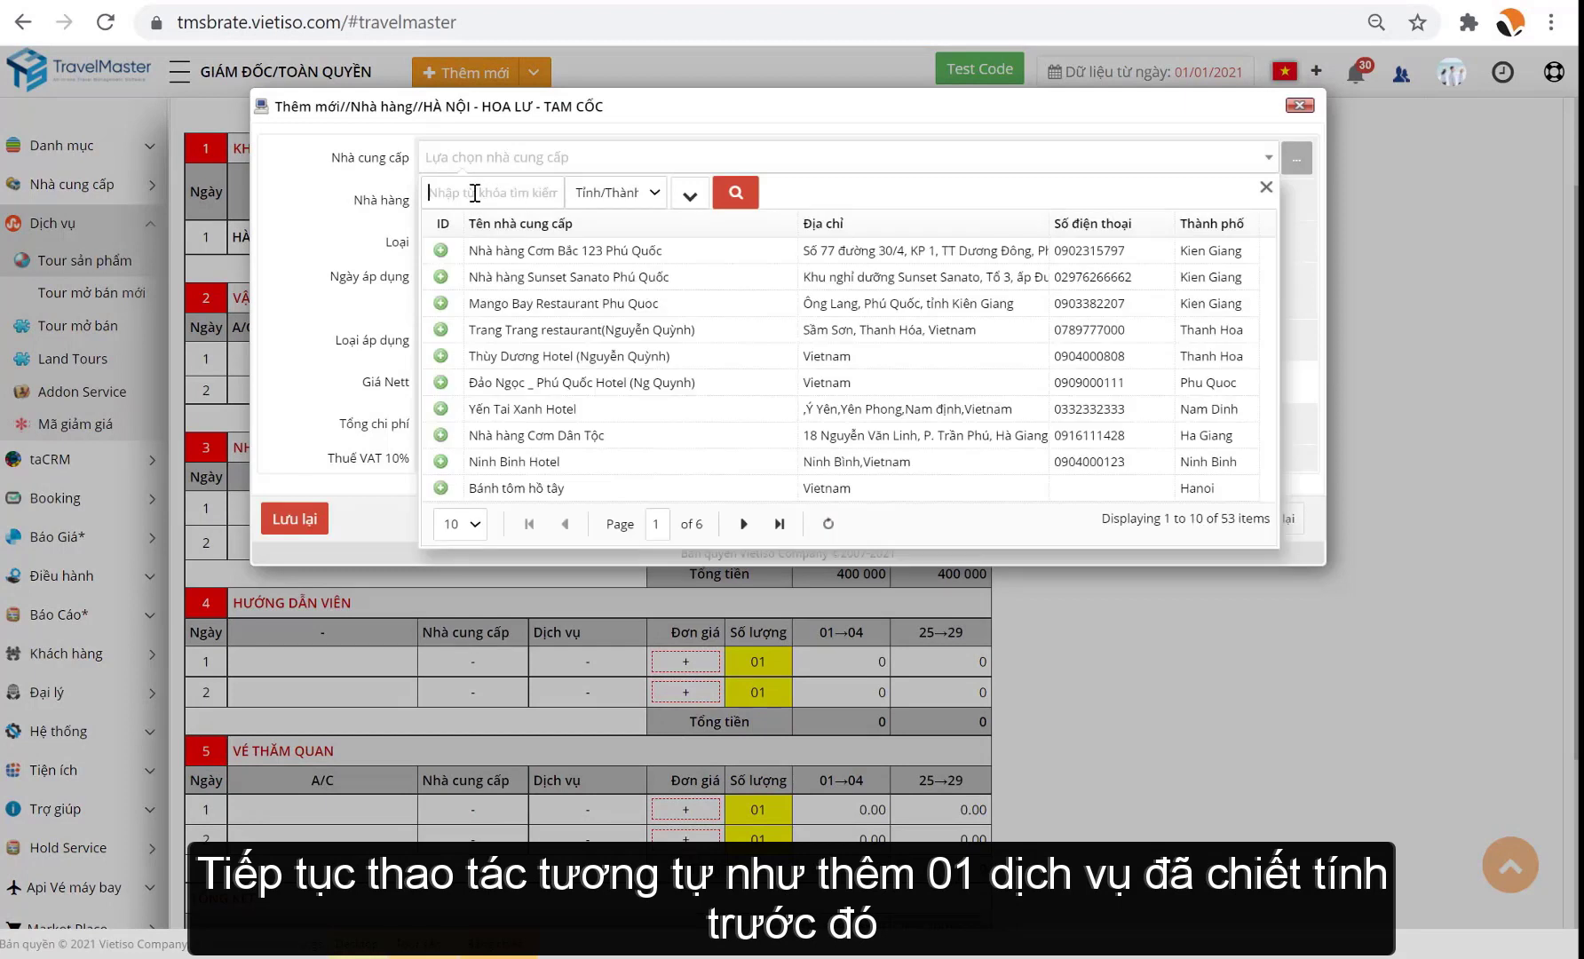
pyautogui.click(644, 193)
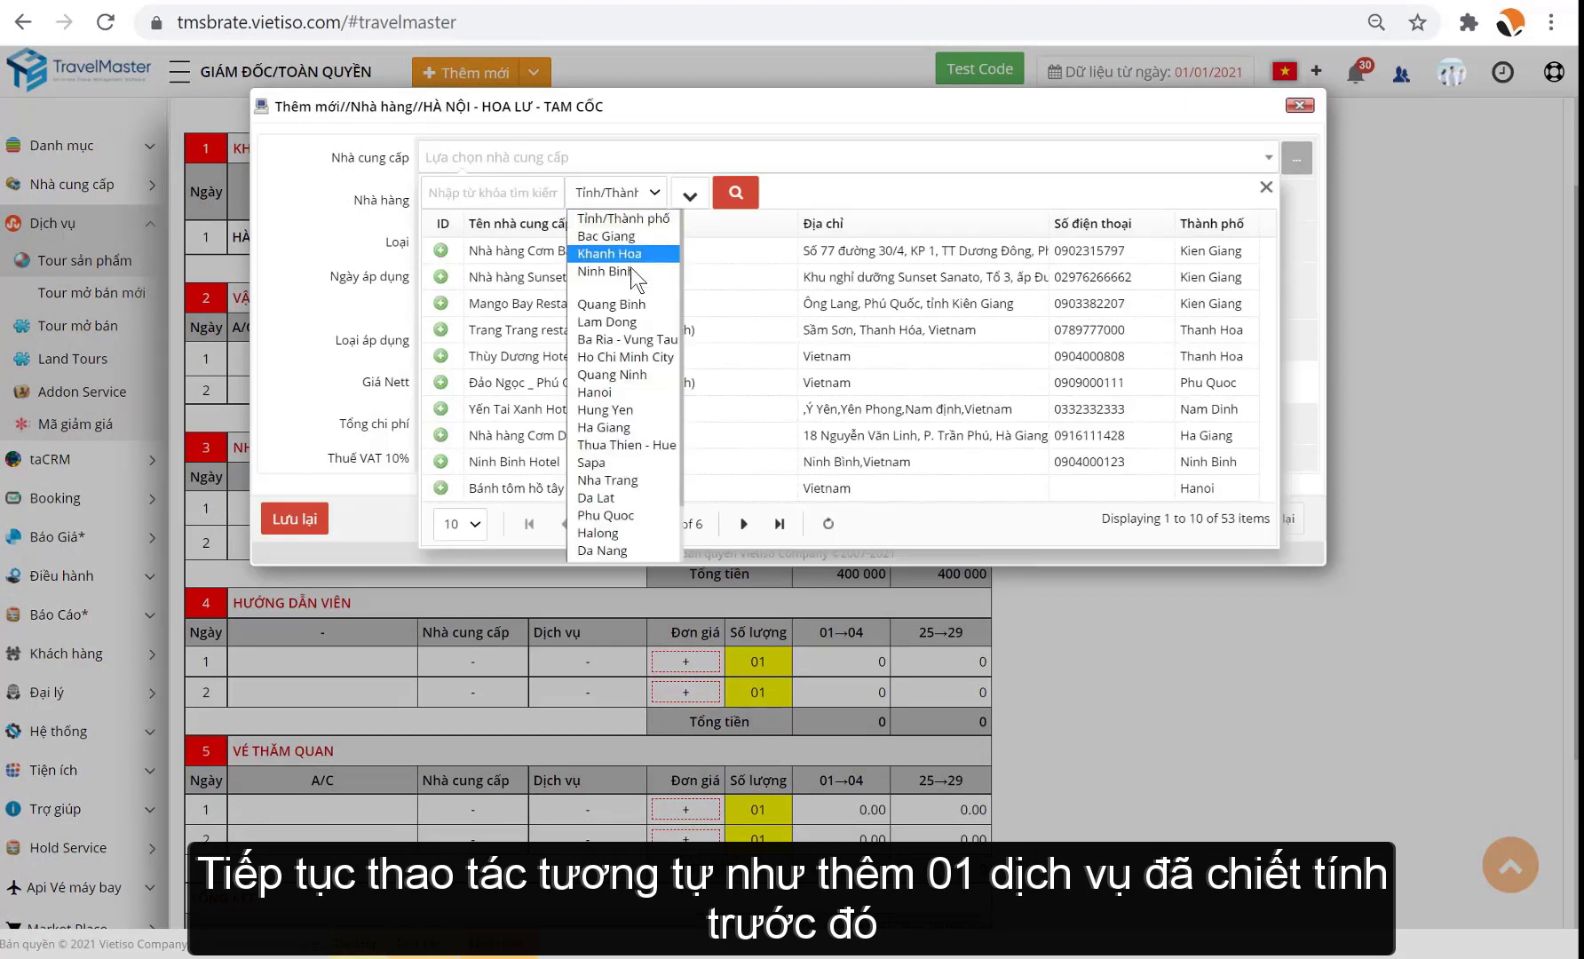
pyautogui.click(716, 214)
pyautogui.click(733, 191)
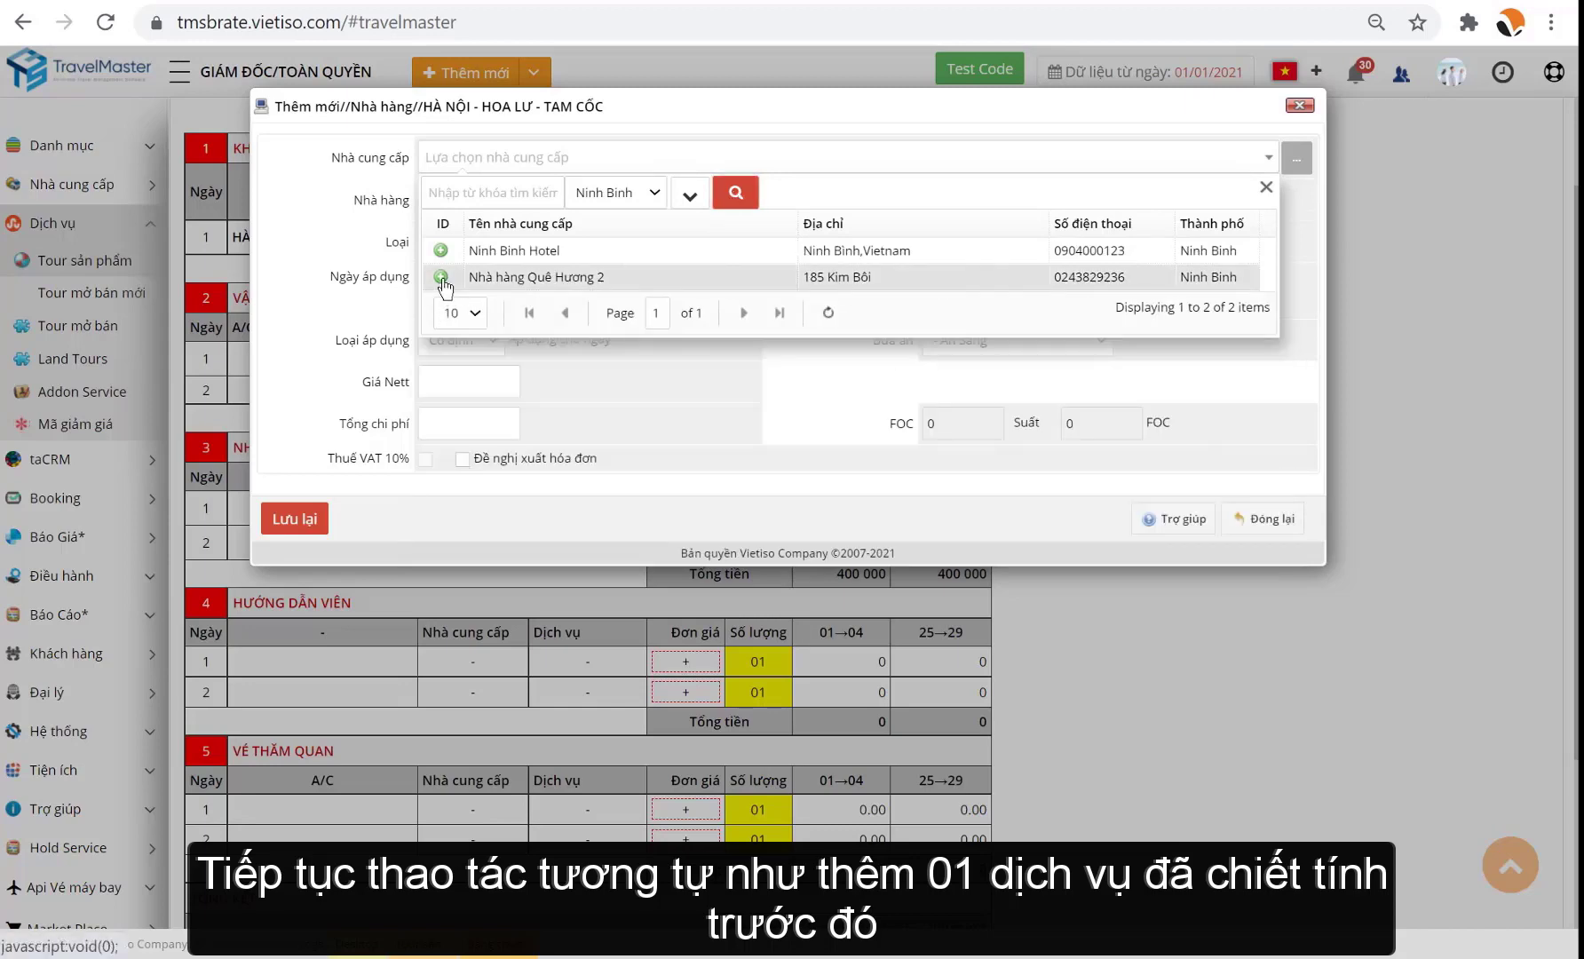
pyautogui.click(440, 276)
pyautogui.click(298, 241)
pyautogui.click(321, 556)
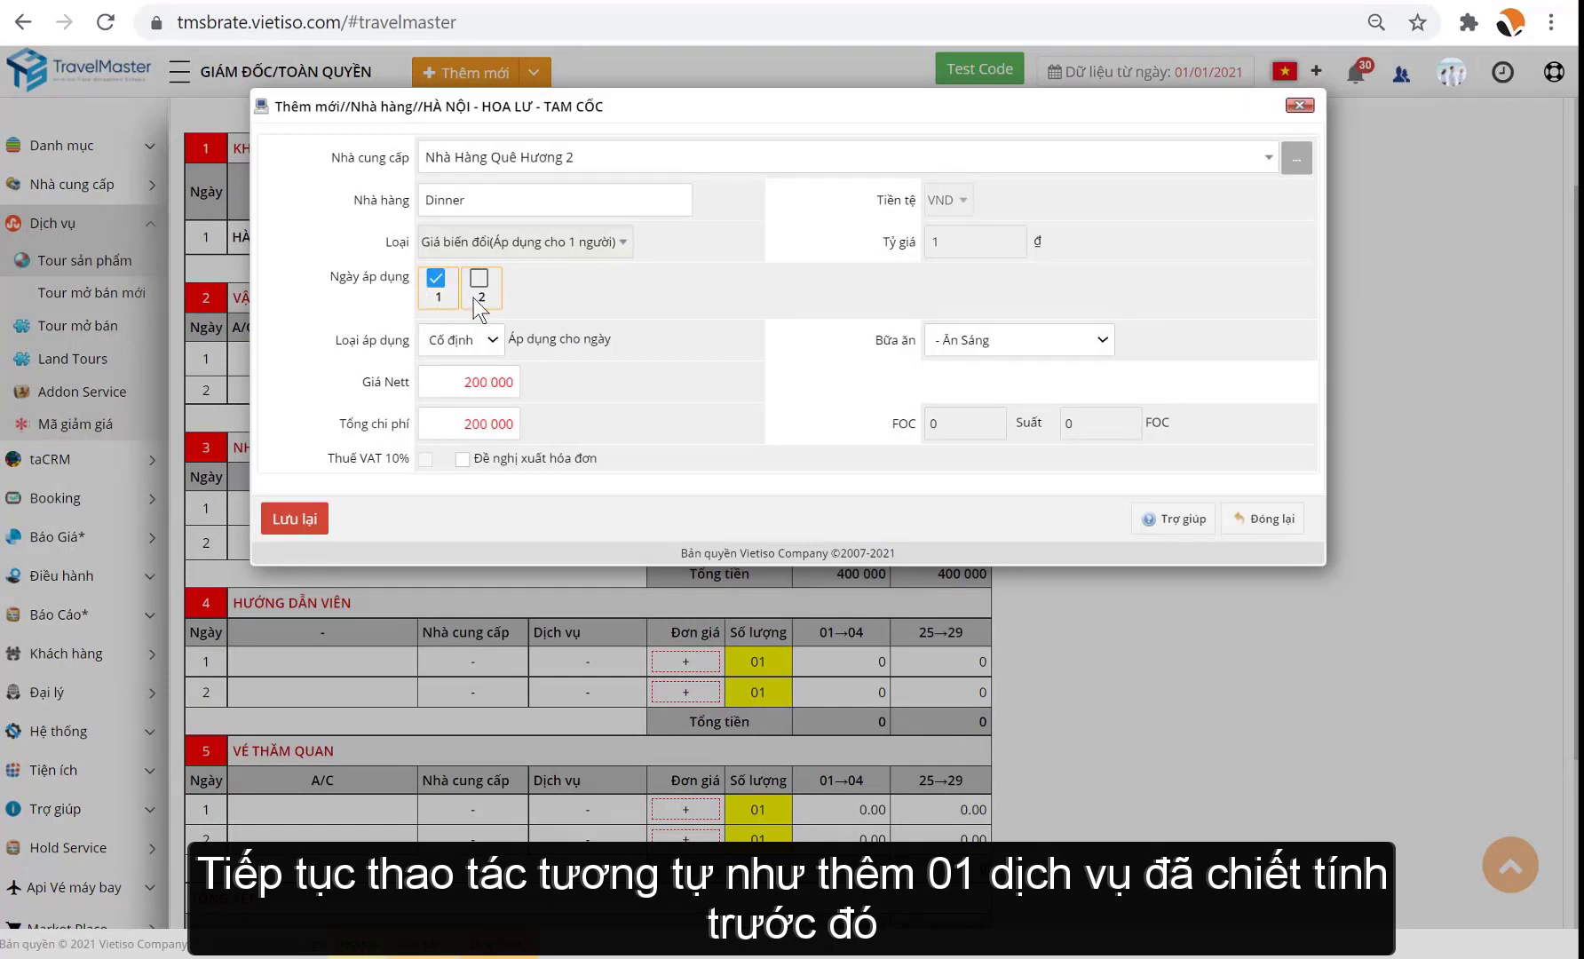
# Set the Dinner entry's application type to Biến đổi and its meal to dinner, and save it
pyautogui.click(484, 341)
pyautogui.click(457, 382)
pyautogui.click(1025, 342)
pyautogui.click(1013, 382)
pyautogui.click(306, 520)
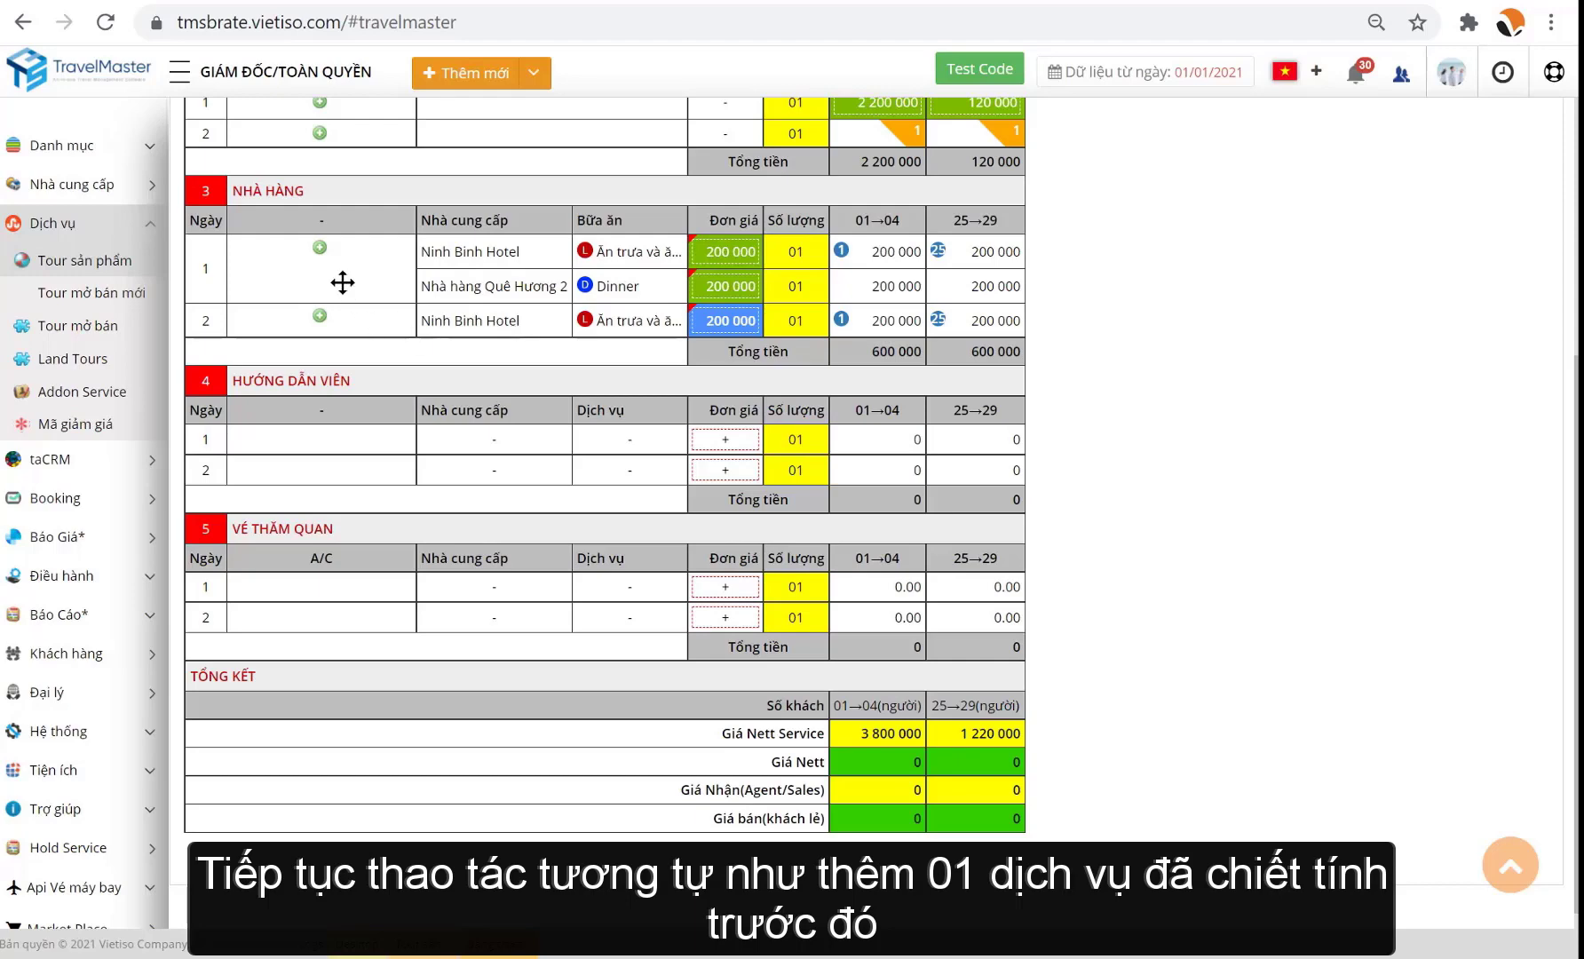
# Add HDV AFS Company's "HD tham quan Tràng An - Bái Đính - Tuyệt Tình Cốc" service as the day 1 guide entry
pyautogui.click(724, 442)
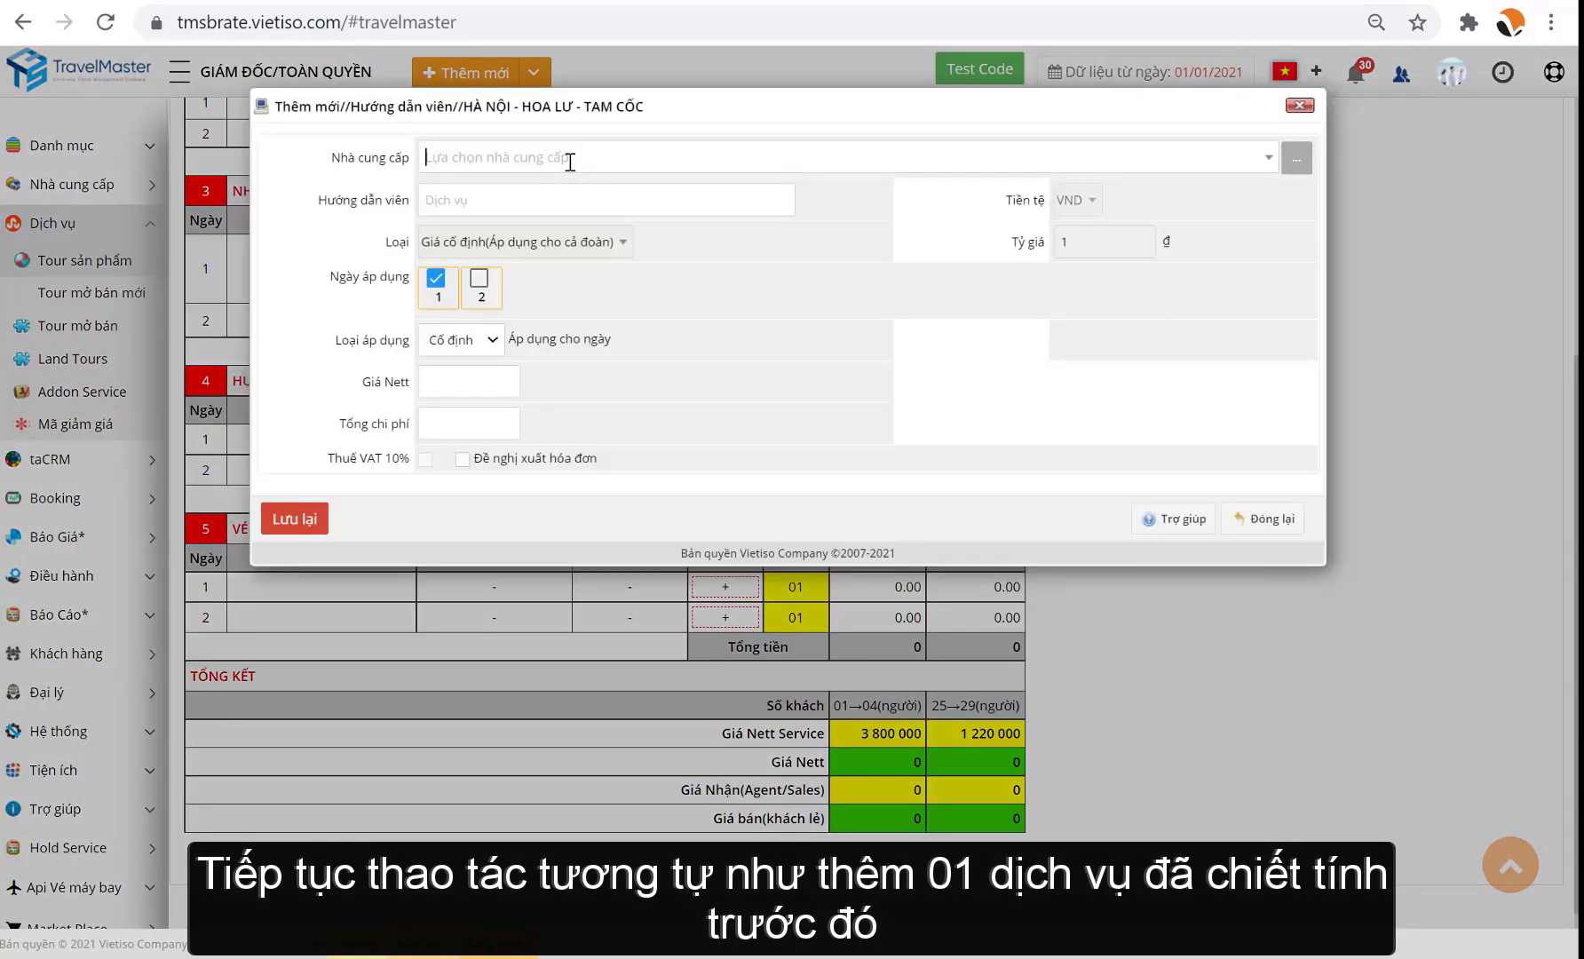
pyautogui.click(570, 158)
pyautogui.click(441, 408)
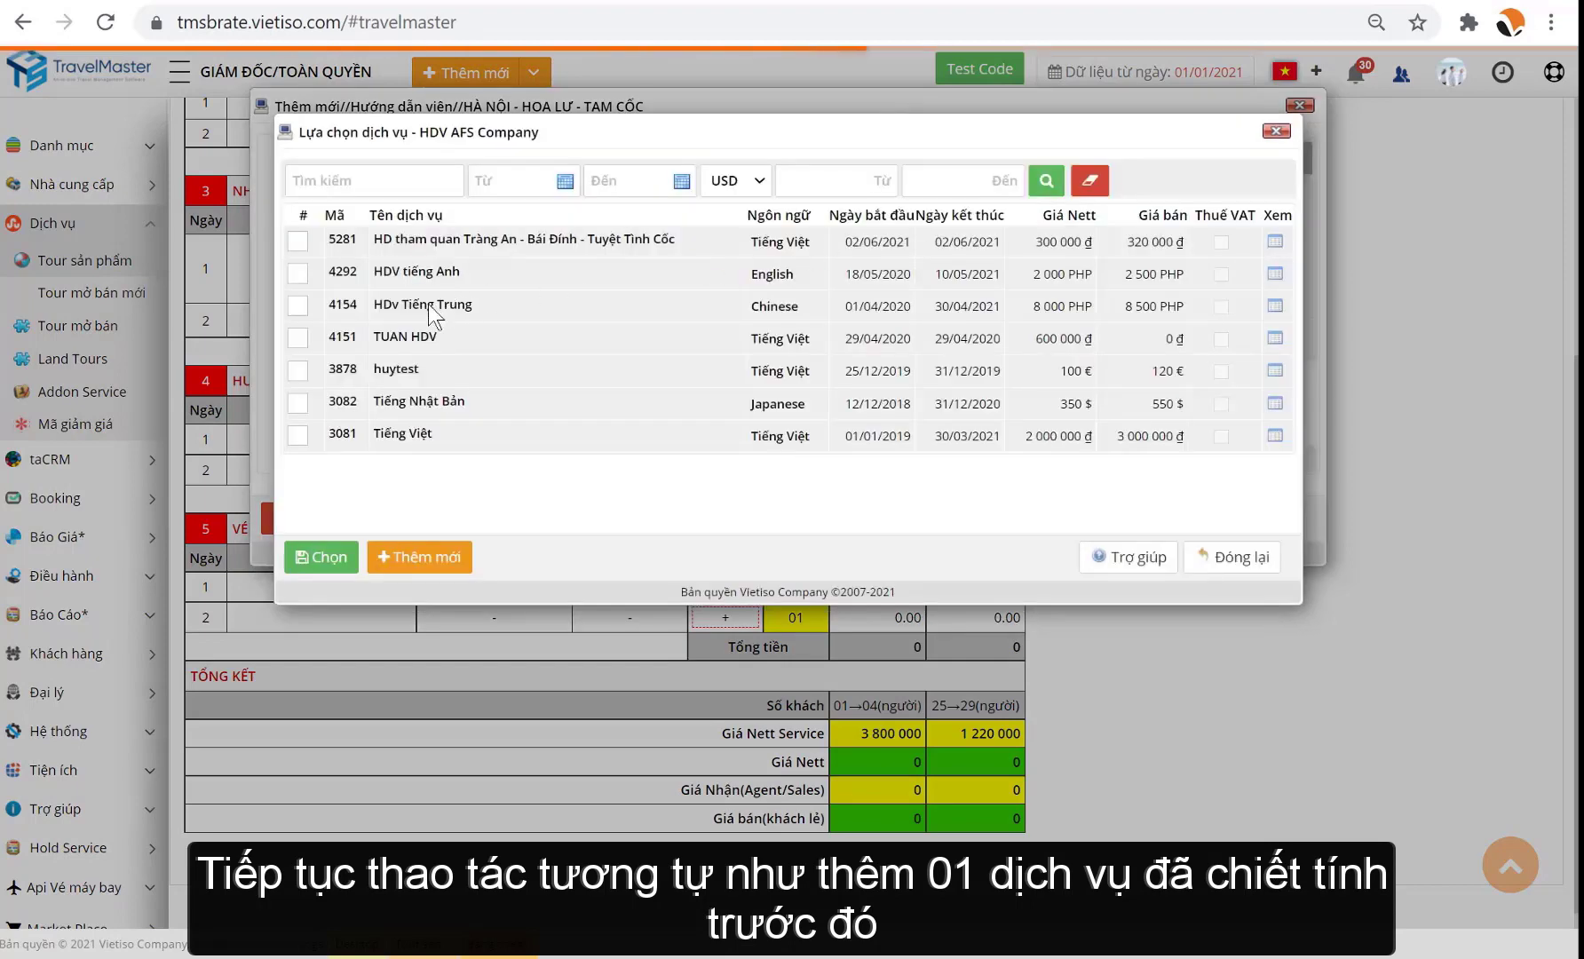
pyautogui.click(298, 436)
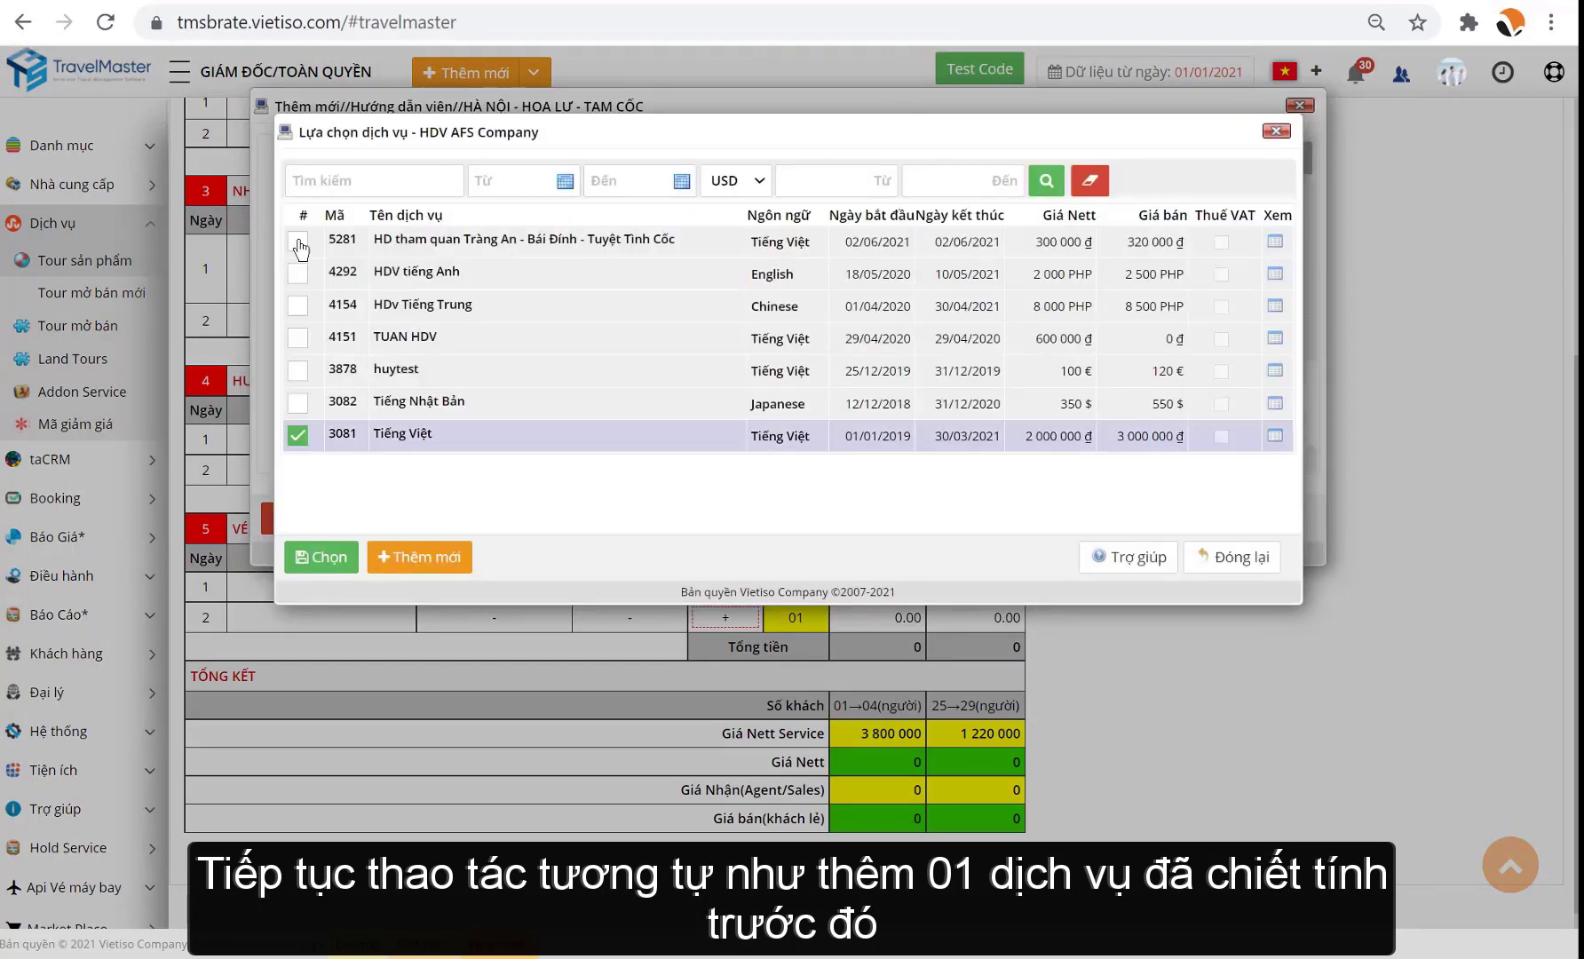
pyautogui.click(299, 246)
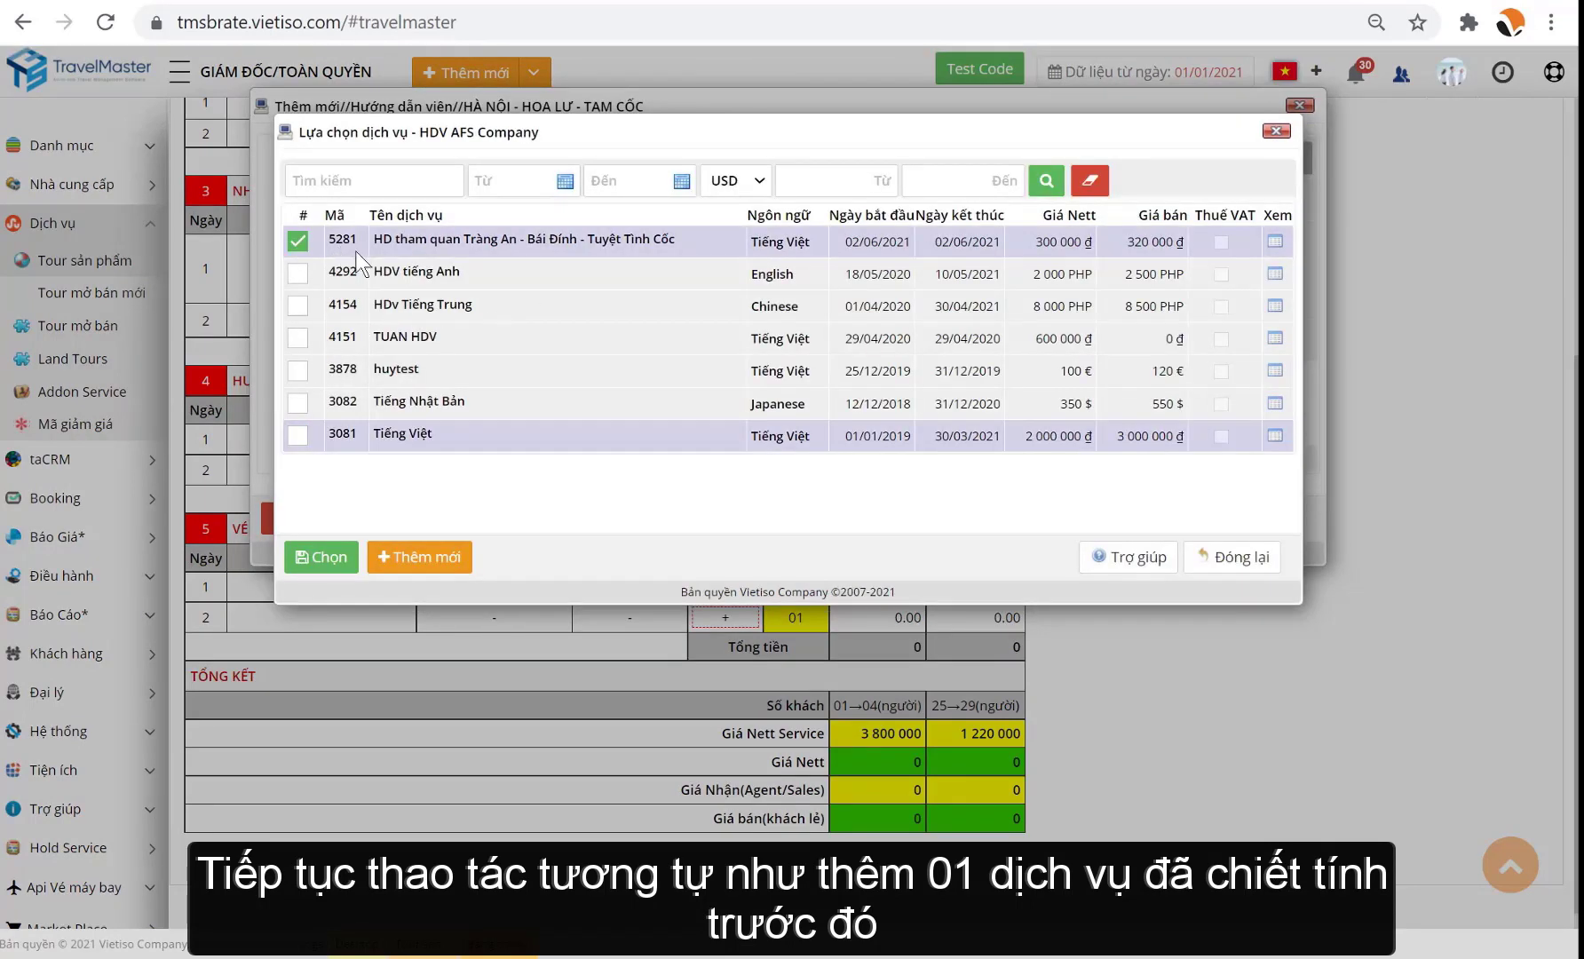
pyautogui.click(322, 557)
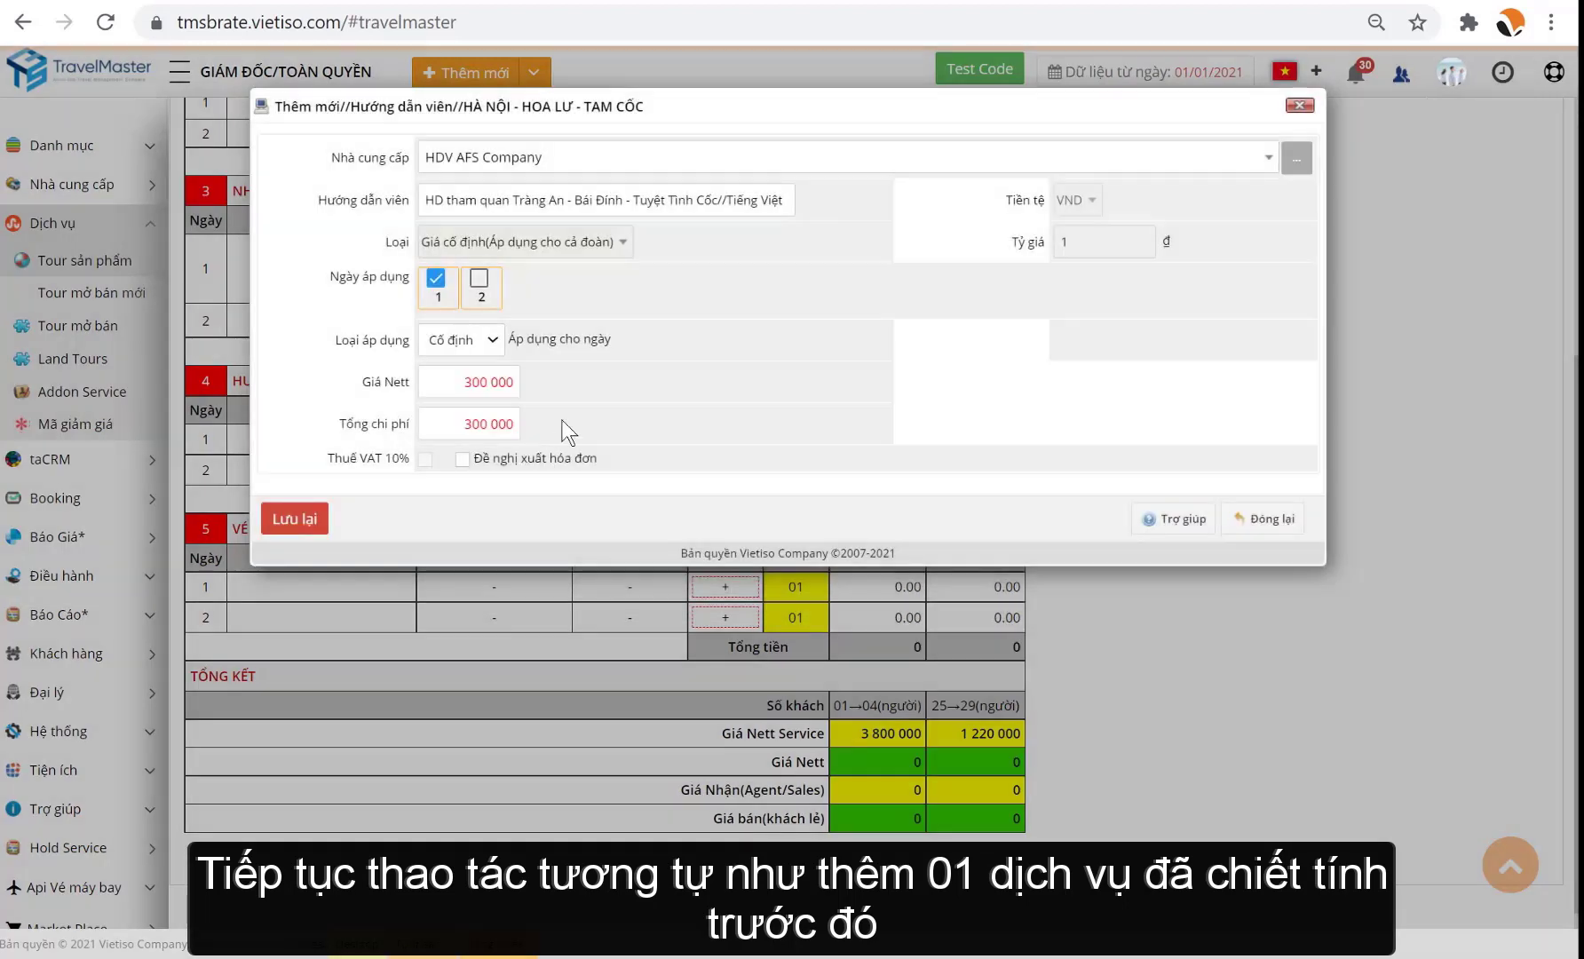
# Apply the guide service to day 2 as well with application type Biến đổi, and save it
pyautogui.click(479, 285)
pyautogui.click(487, 345)
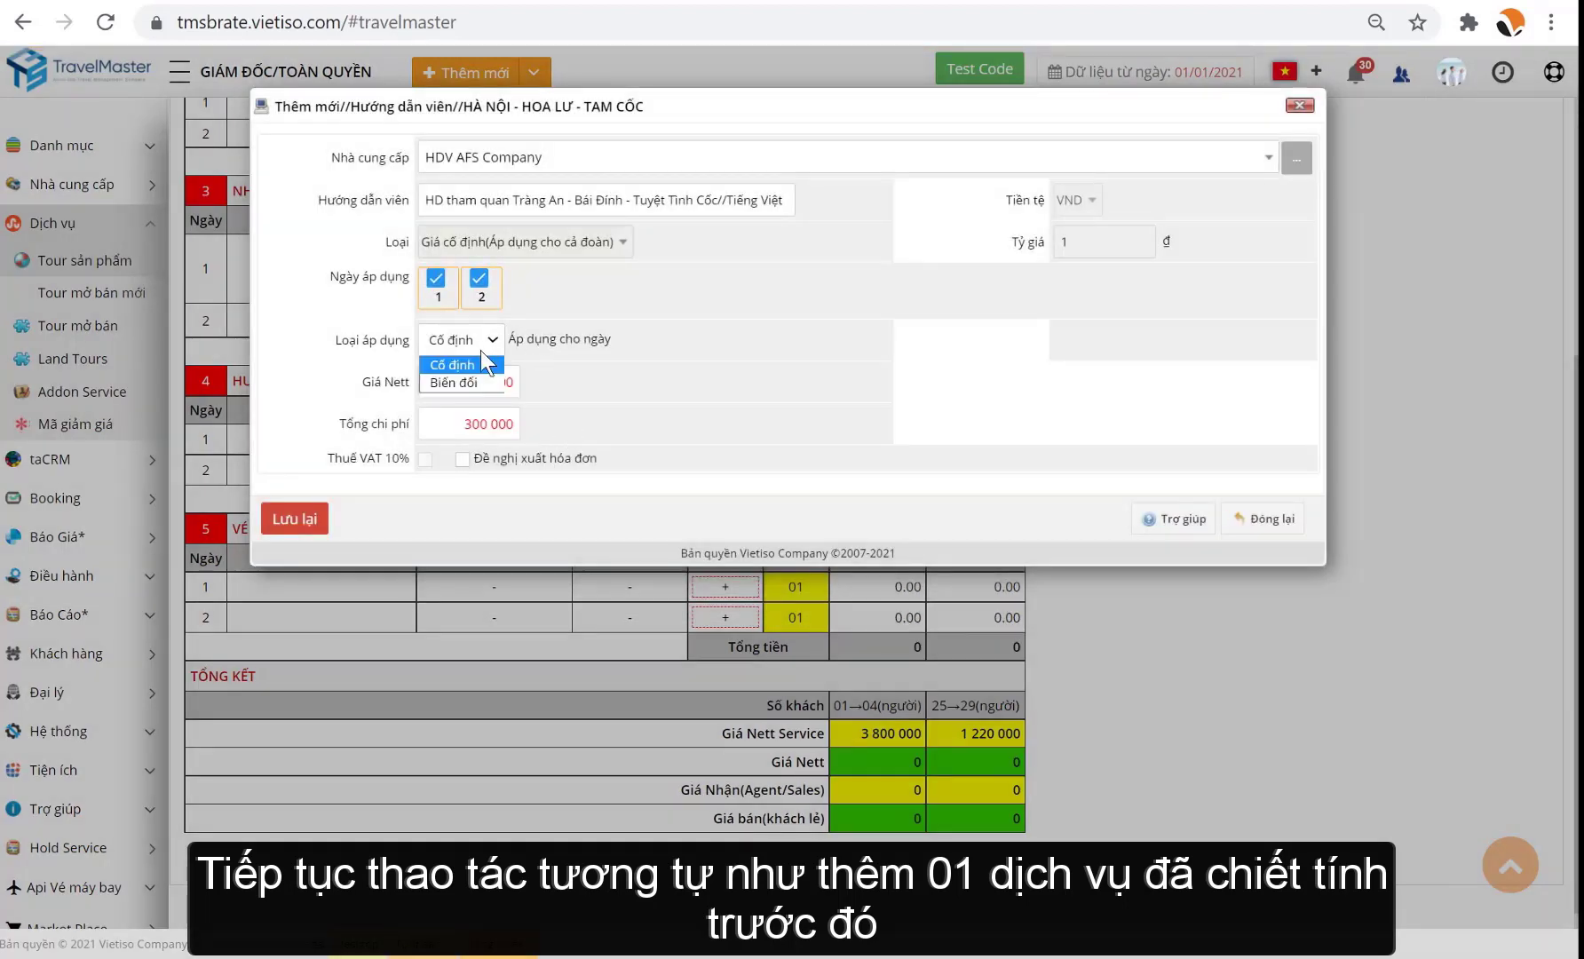
pyautogui.click(477, 404)
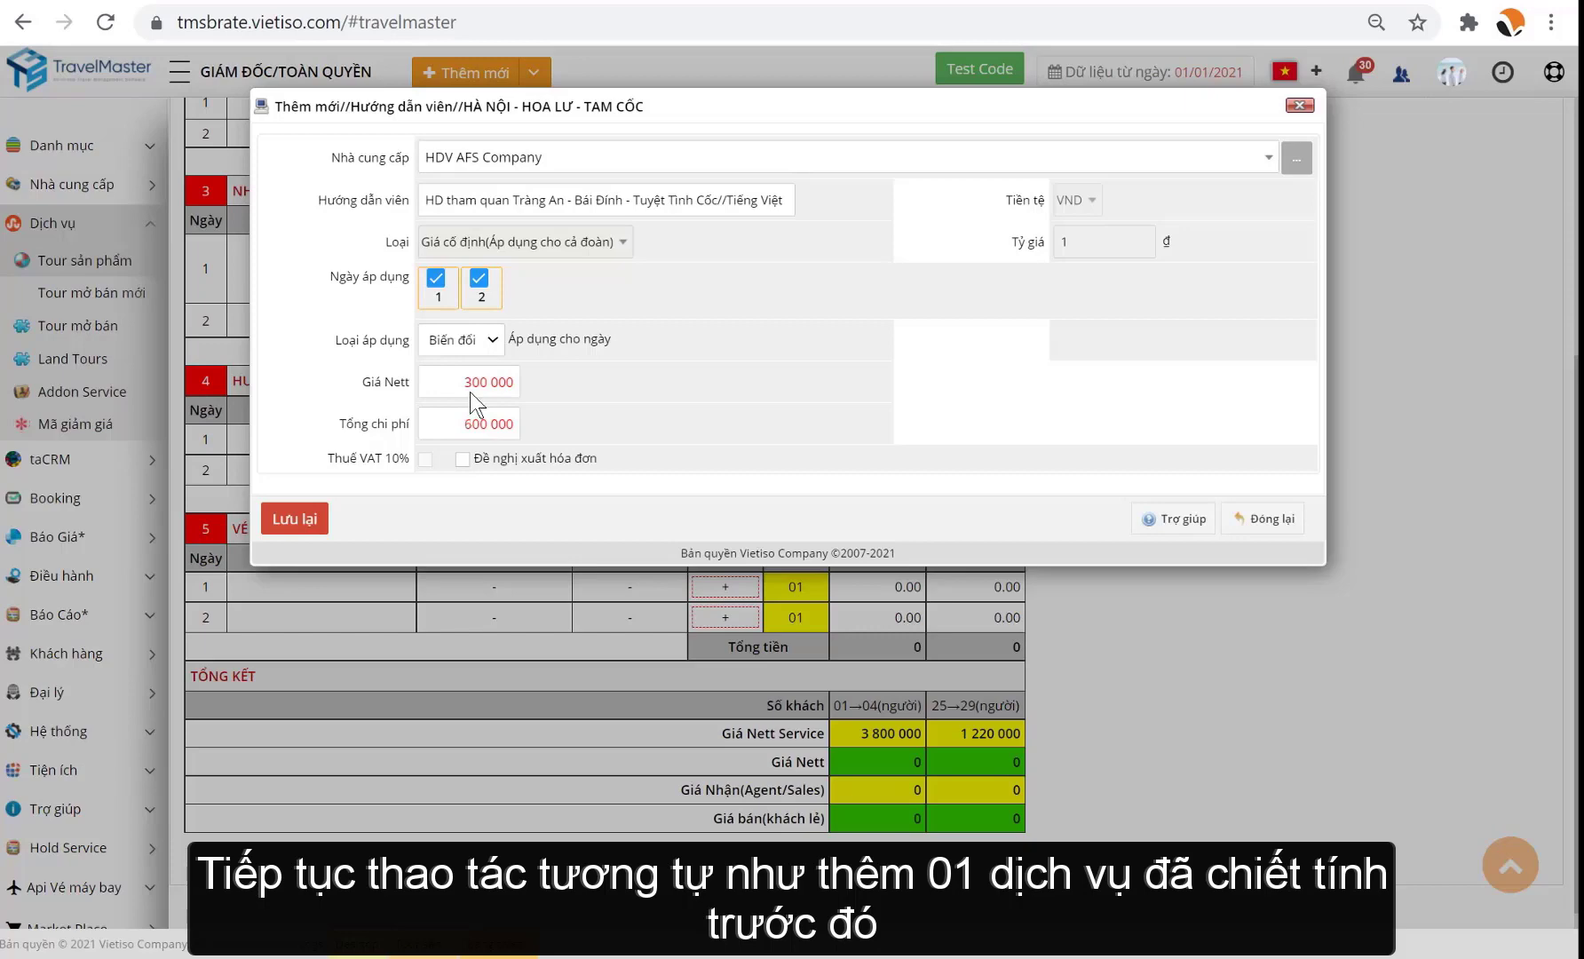
pyautogui.click(287, 526)
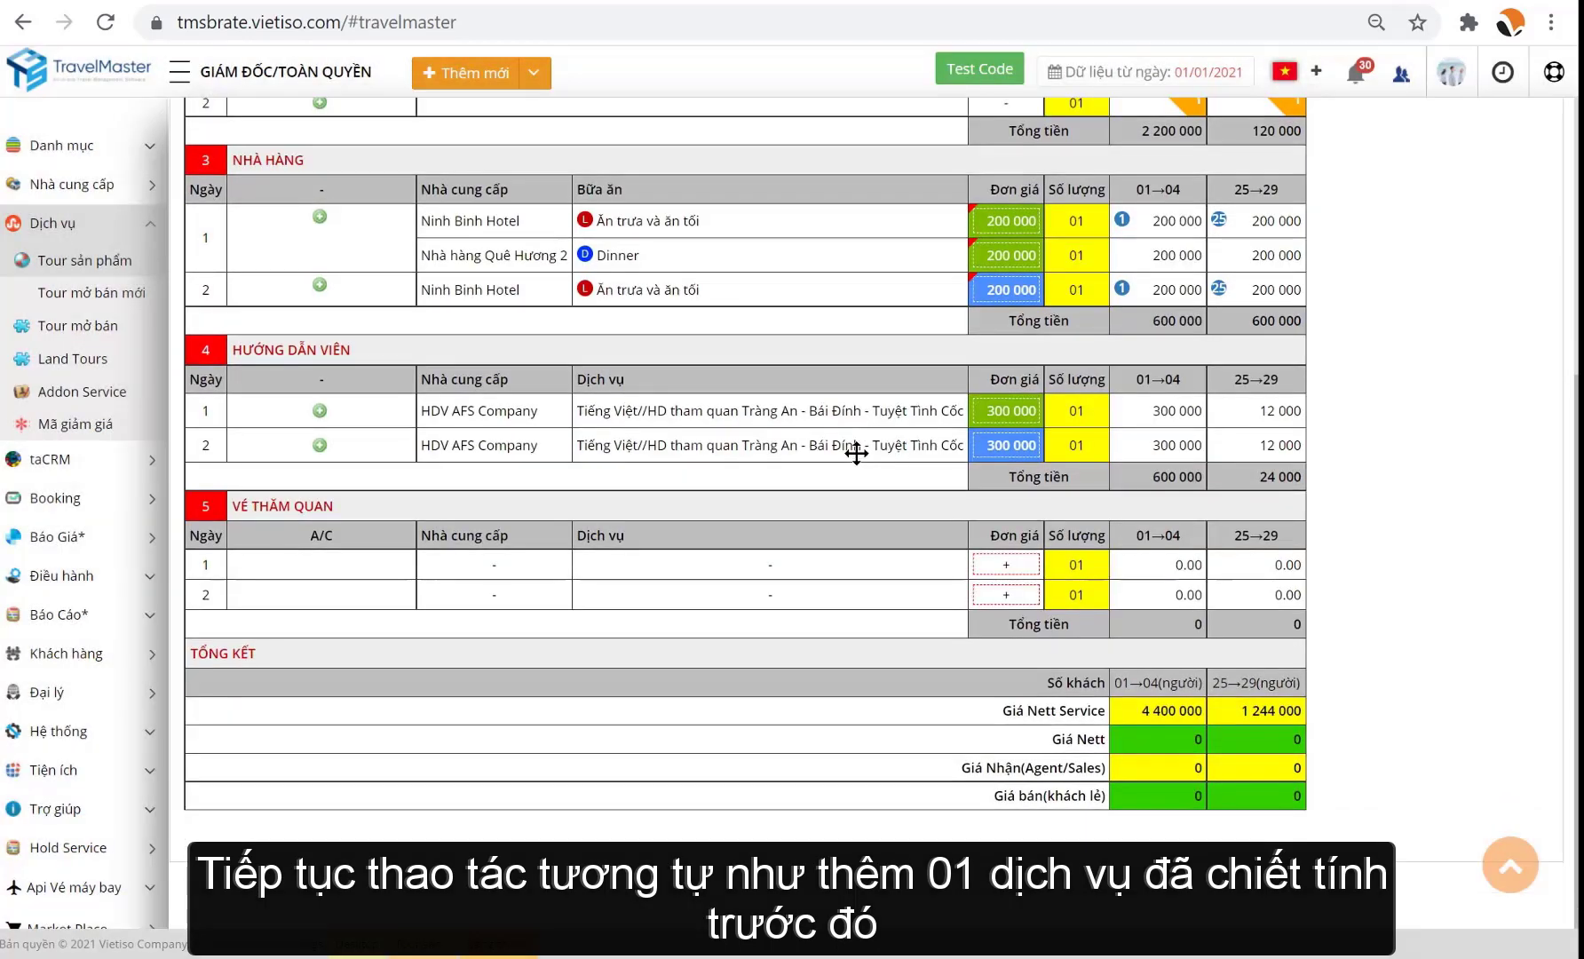
# Add the Đò Tam Cốc/thuyền sightseeing ticket to day 1 and save it
pyautogui.click(1002, 568)
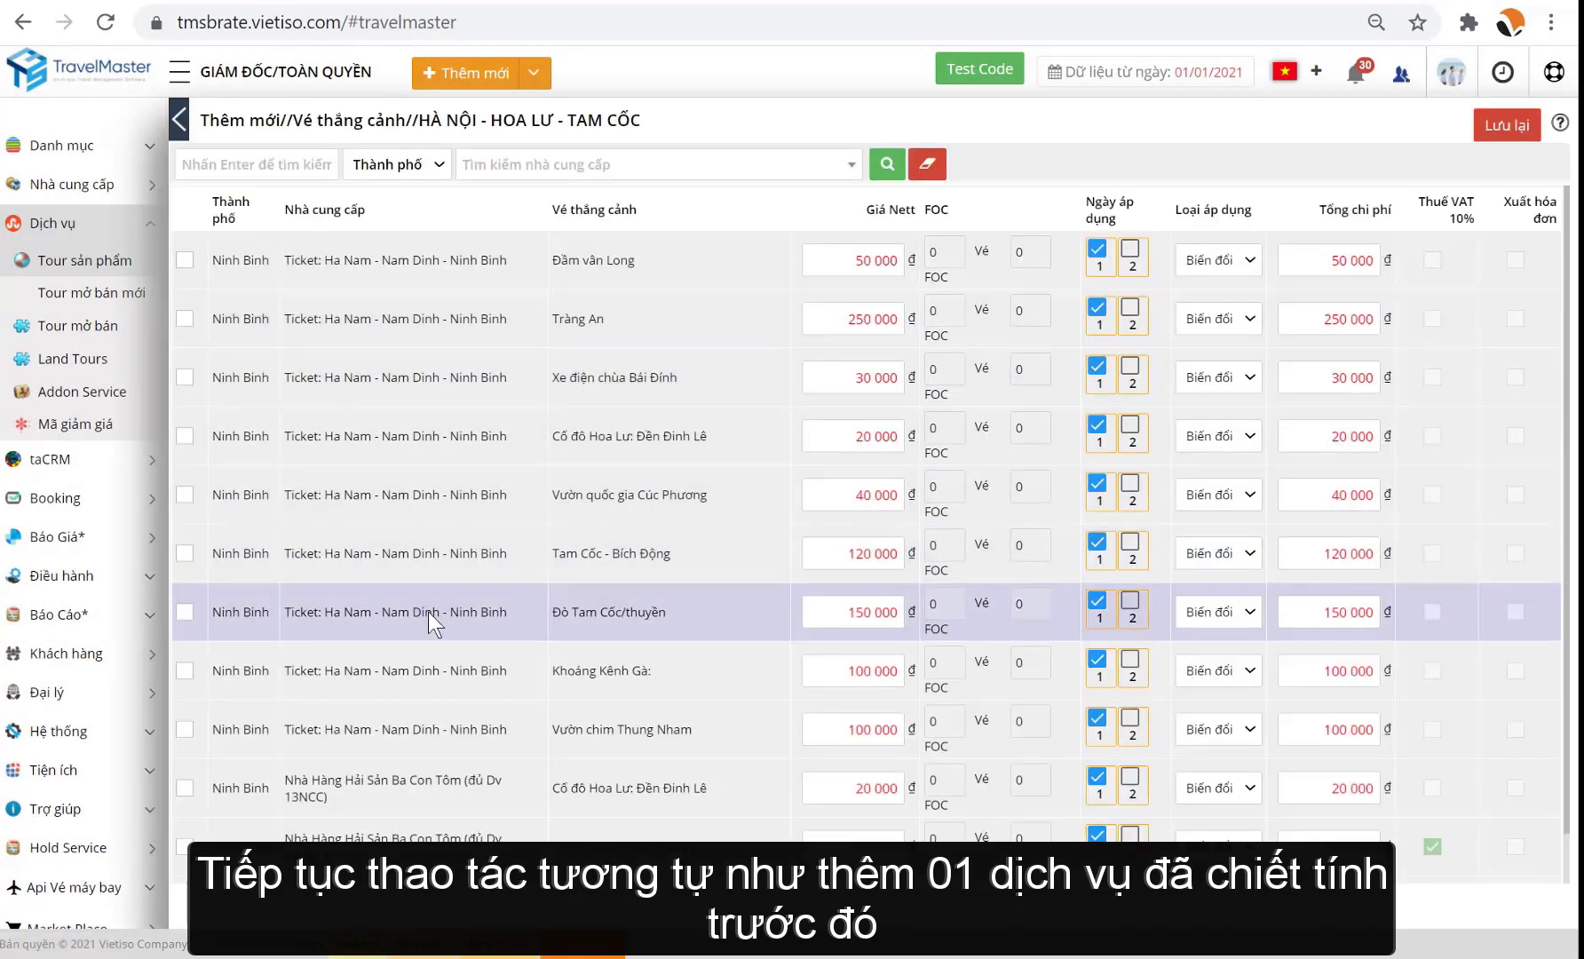
pyautogui.click(184, 612)
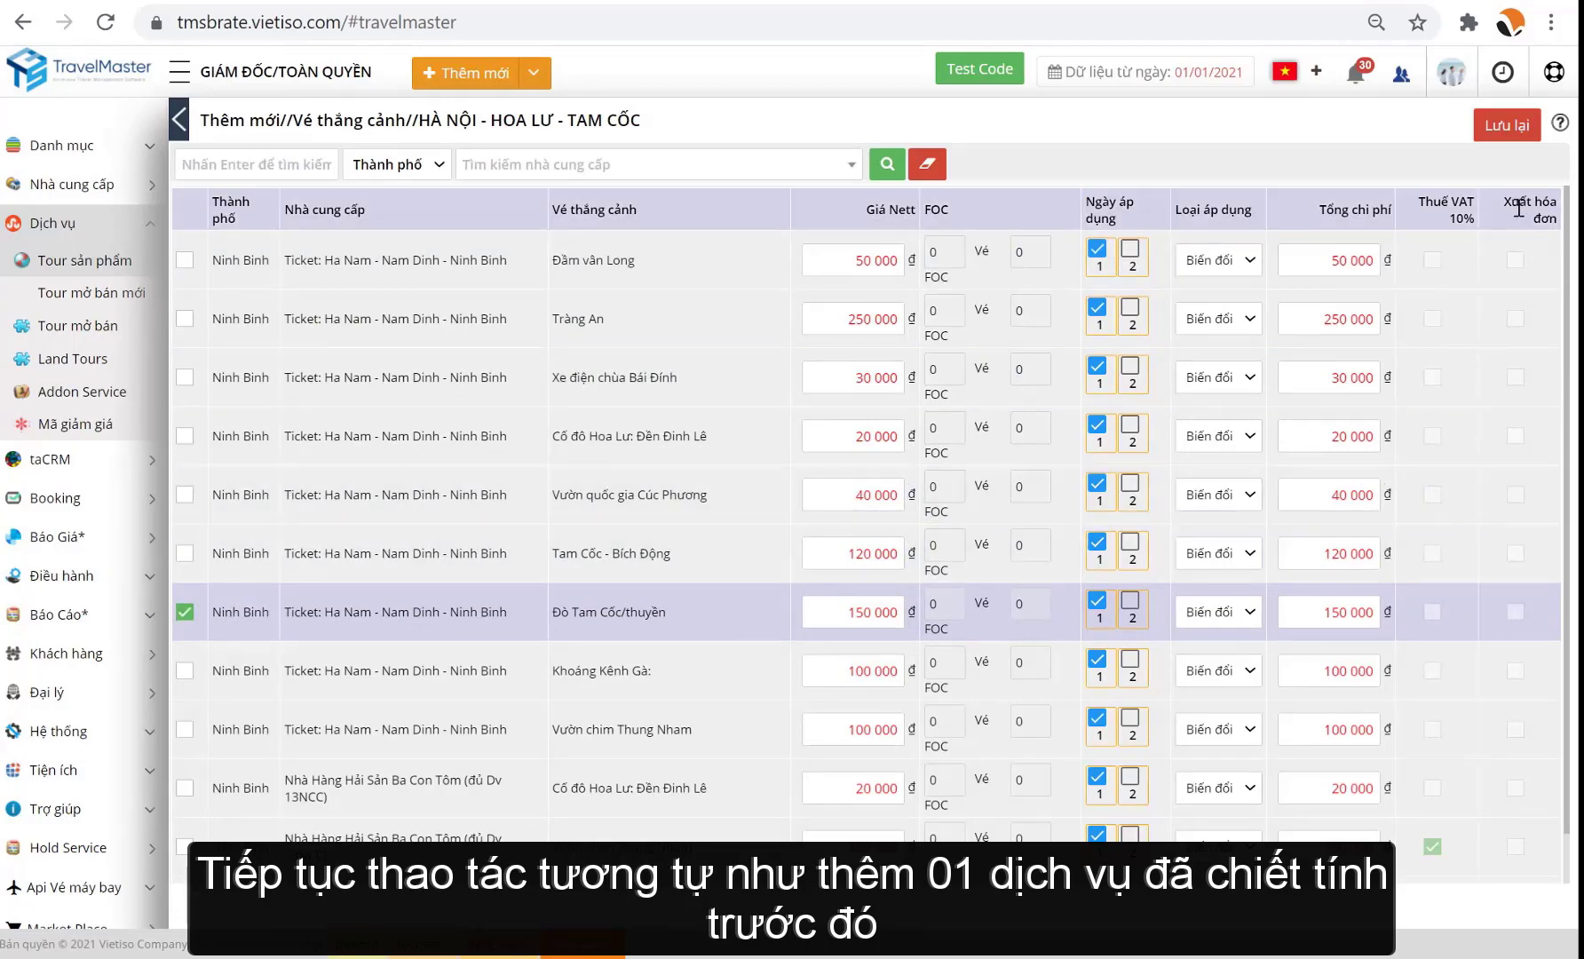
pyautogui.click(1507, 125)
# Search the day 2 sightseeing tickets for "tràng", select the Tràng An ticket and save it
pyautogui.click(1099, 617)
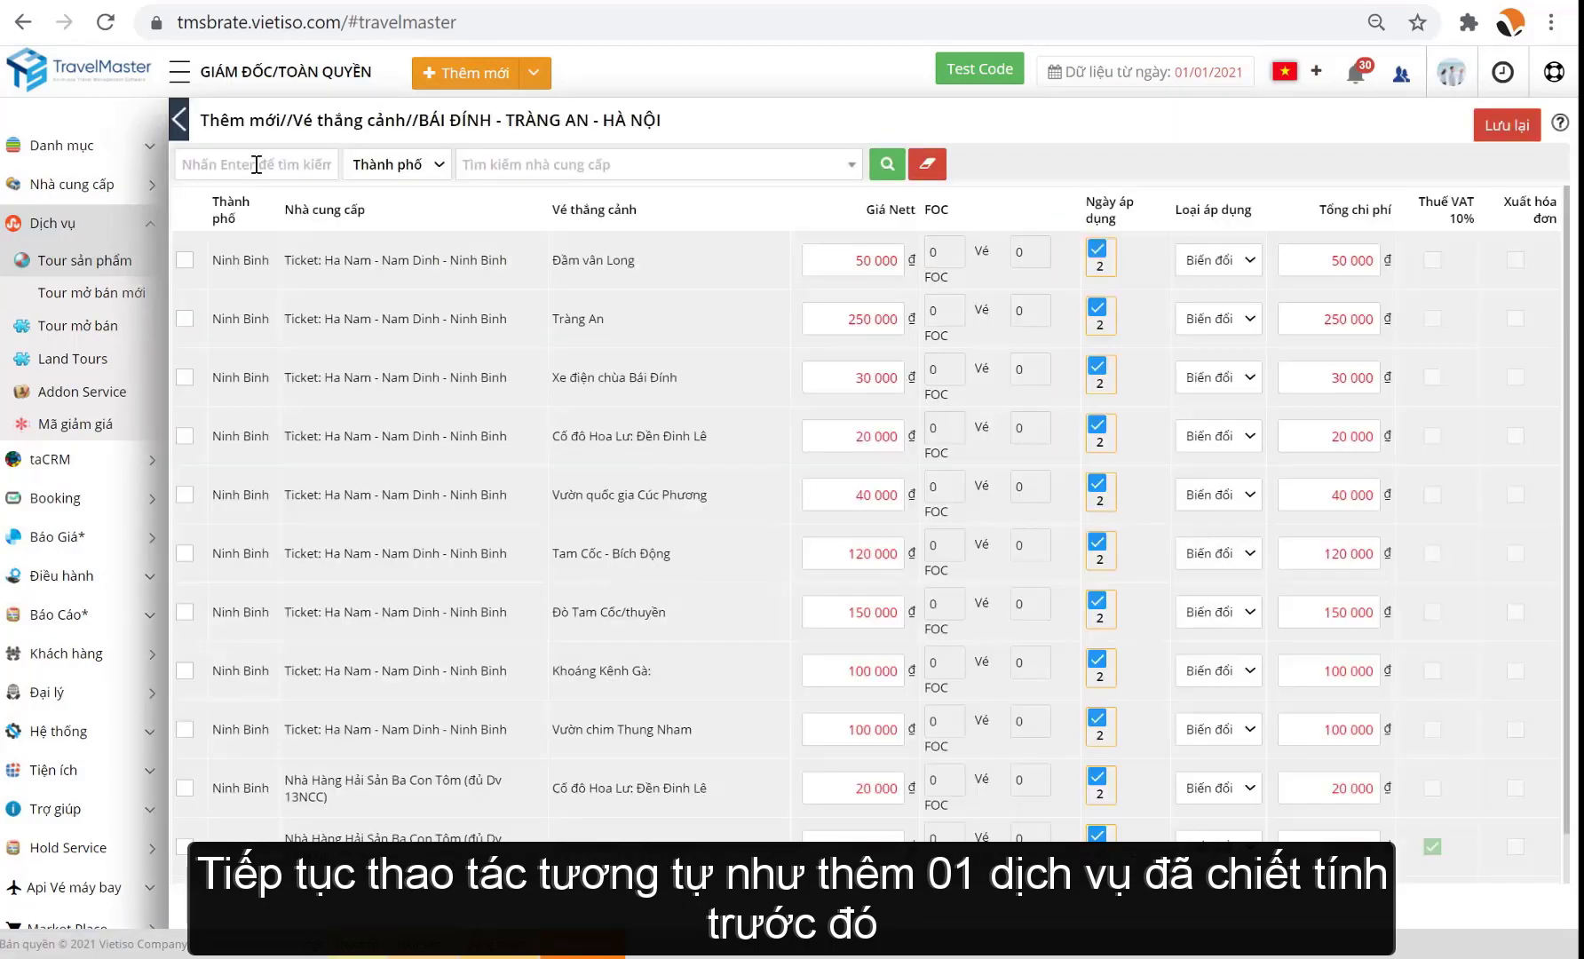
pyautogui.write('tràng')
pyautogui.press('Return')
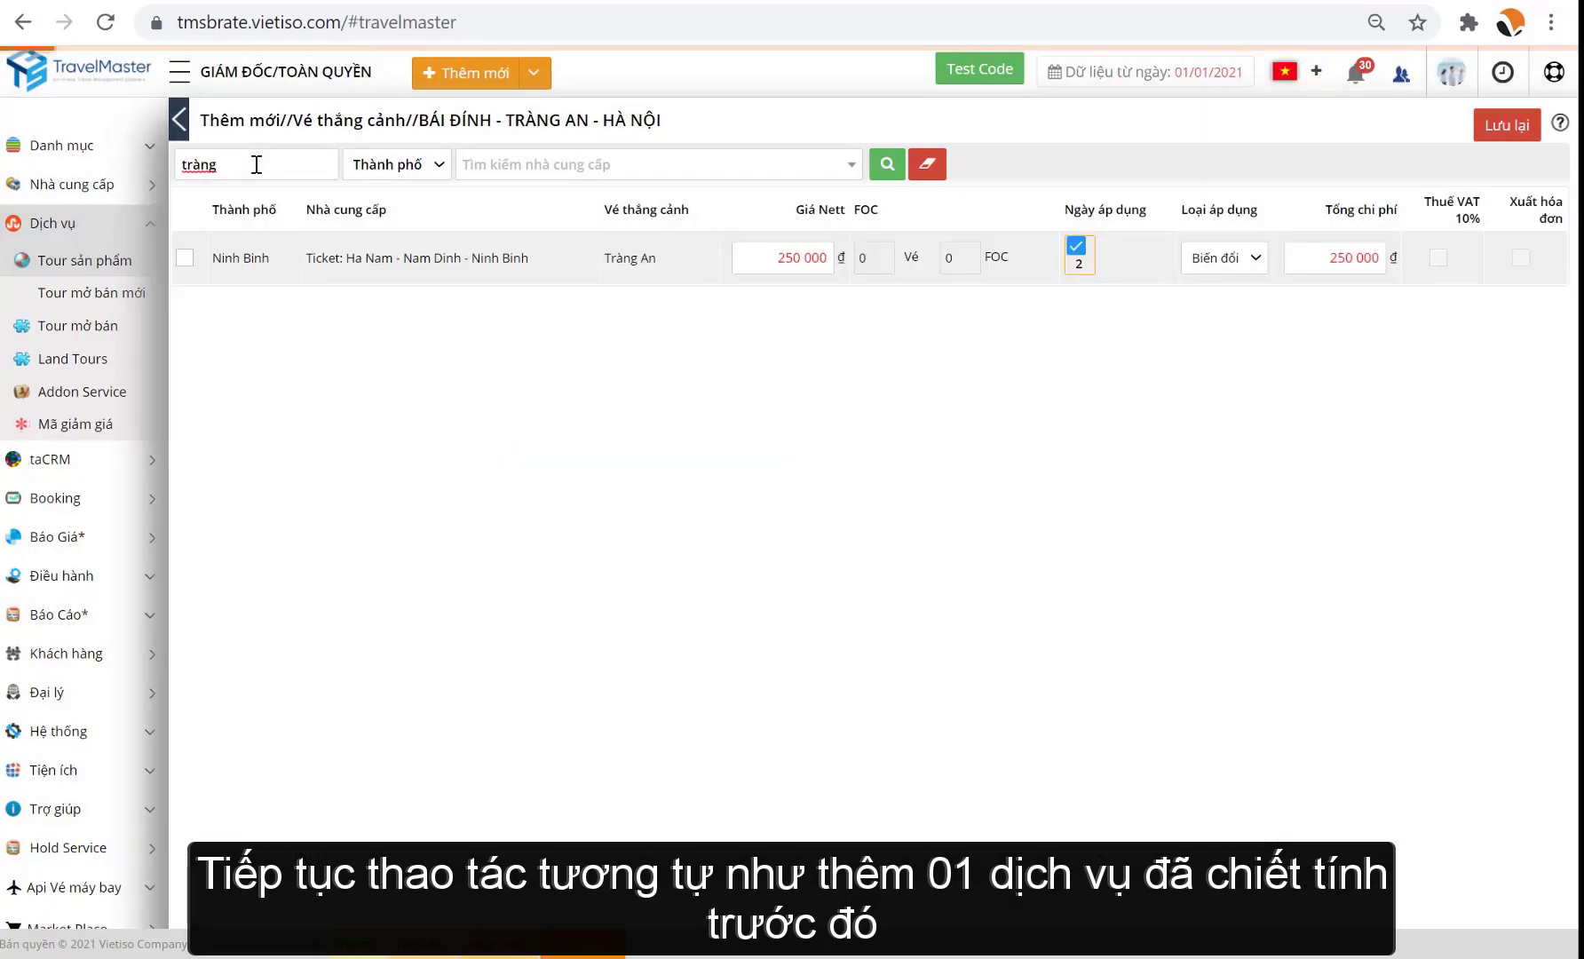
pyautogui.click(185, 258)
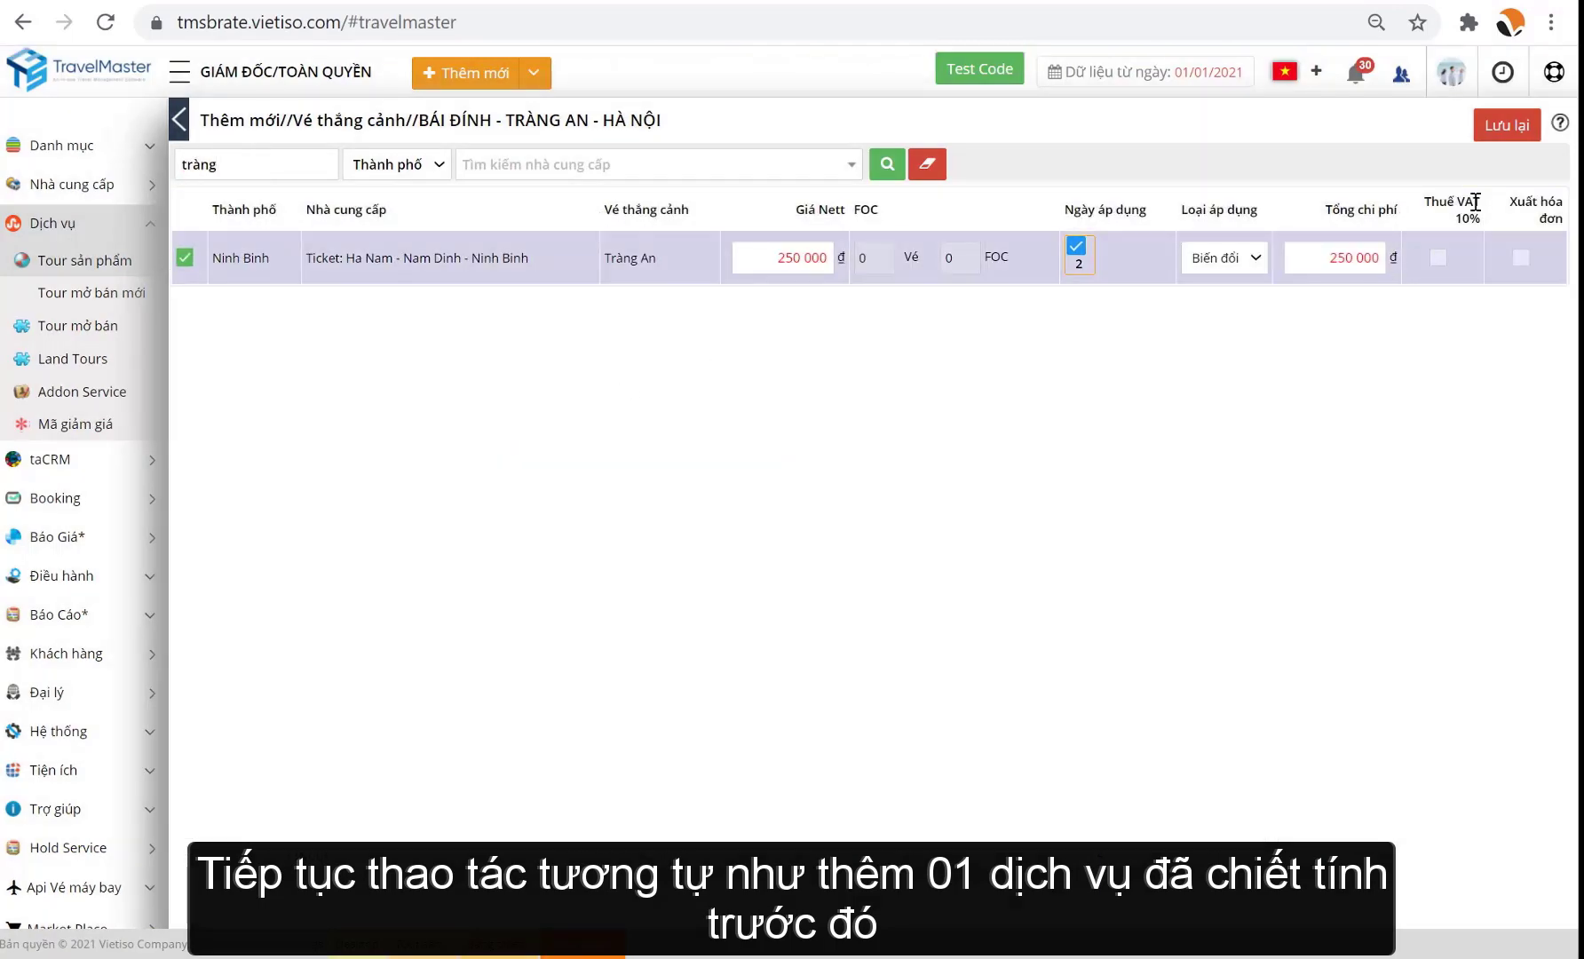
pyautogui.click(1512, 131)
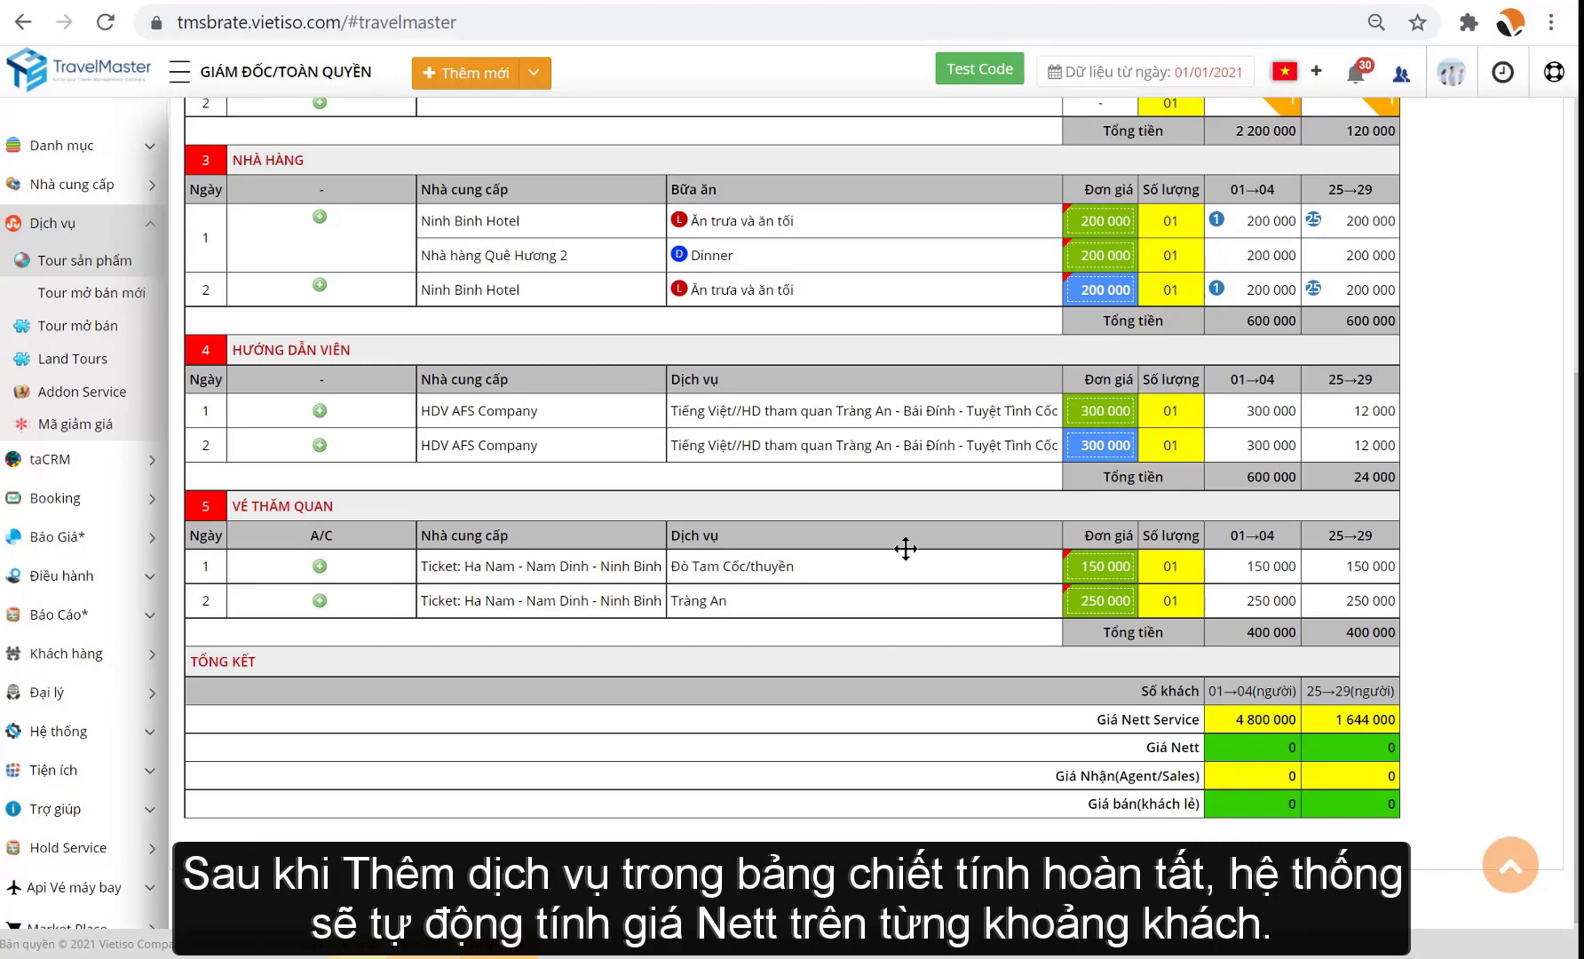
# In the SIC Tour configuration, set the 1-4 pax prices: Giá Nett 4 900 000, Giá Nhận(Agent/Sales) 5 300 000 and Giá bán(khách lẻ) 5 500 000
pyautogui.scroll(10, 904, 545)
pyautogui.scroll(-10, 1012, 533)
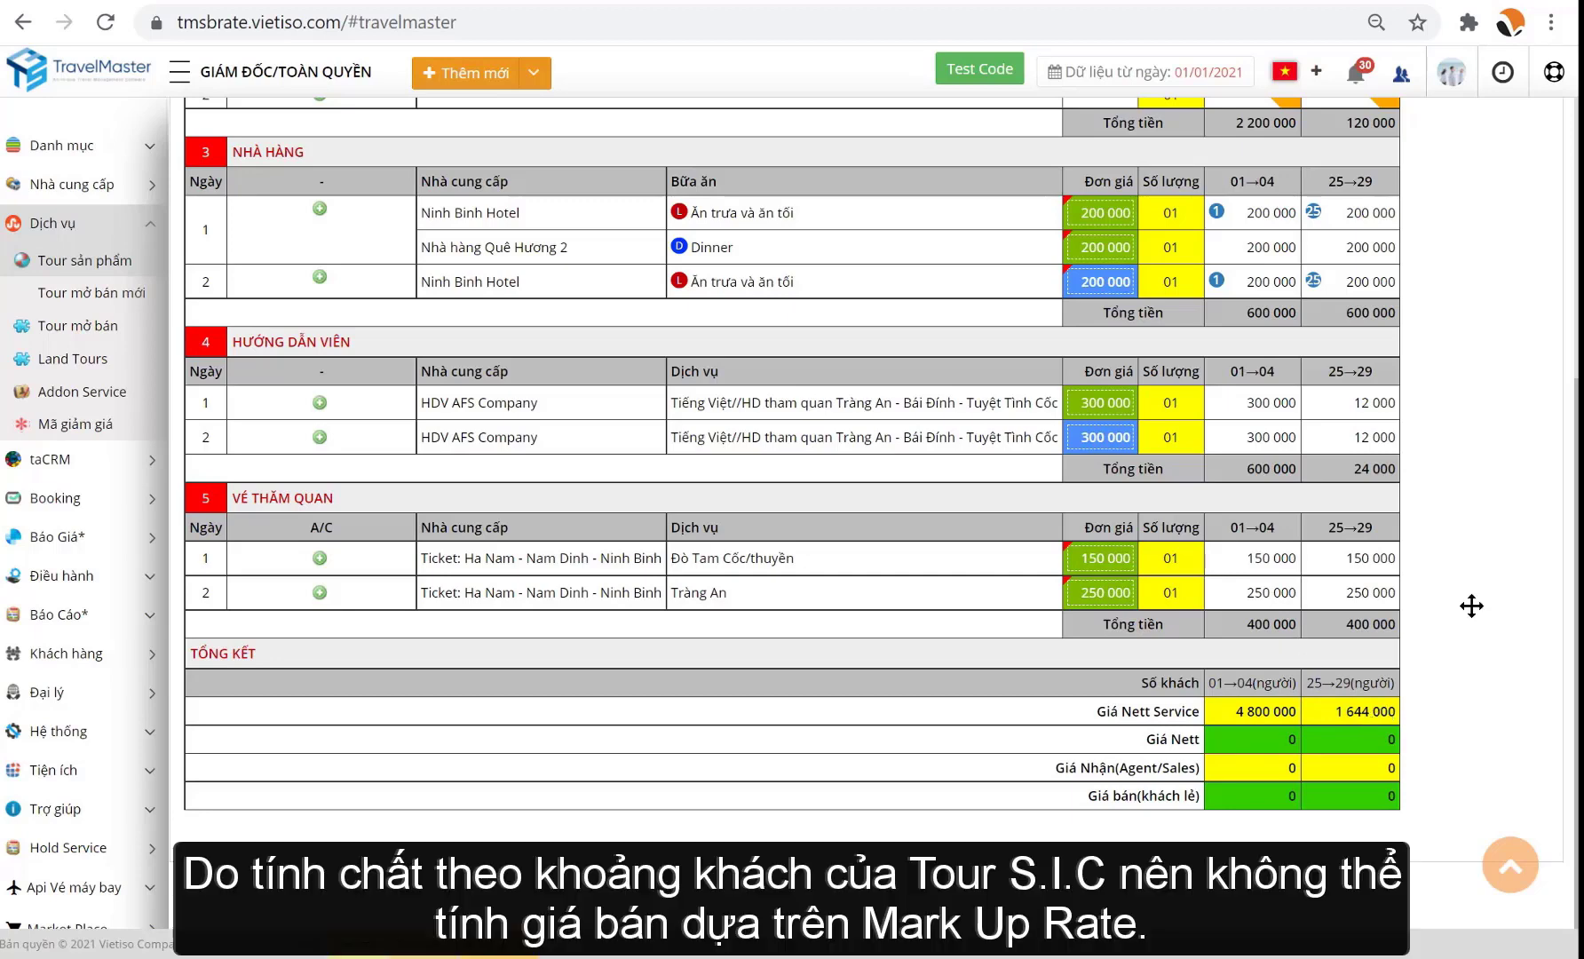
pyautogui.scroll(5, 1472, 606)
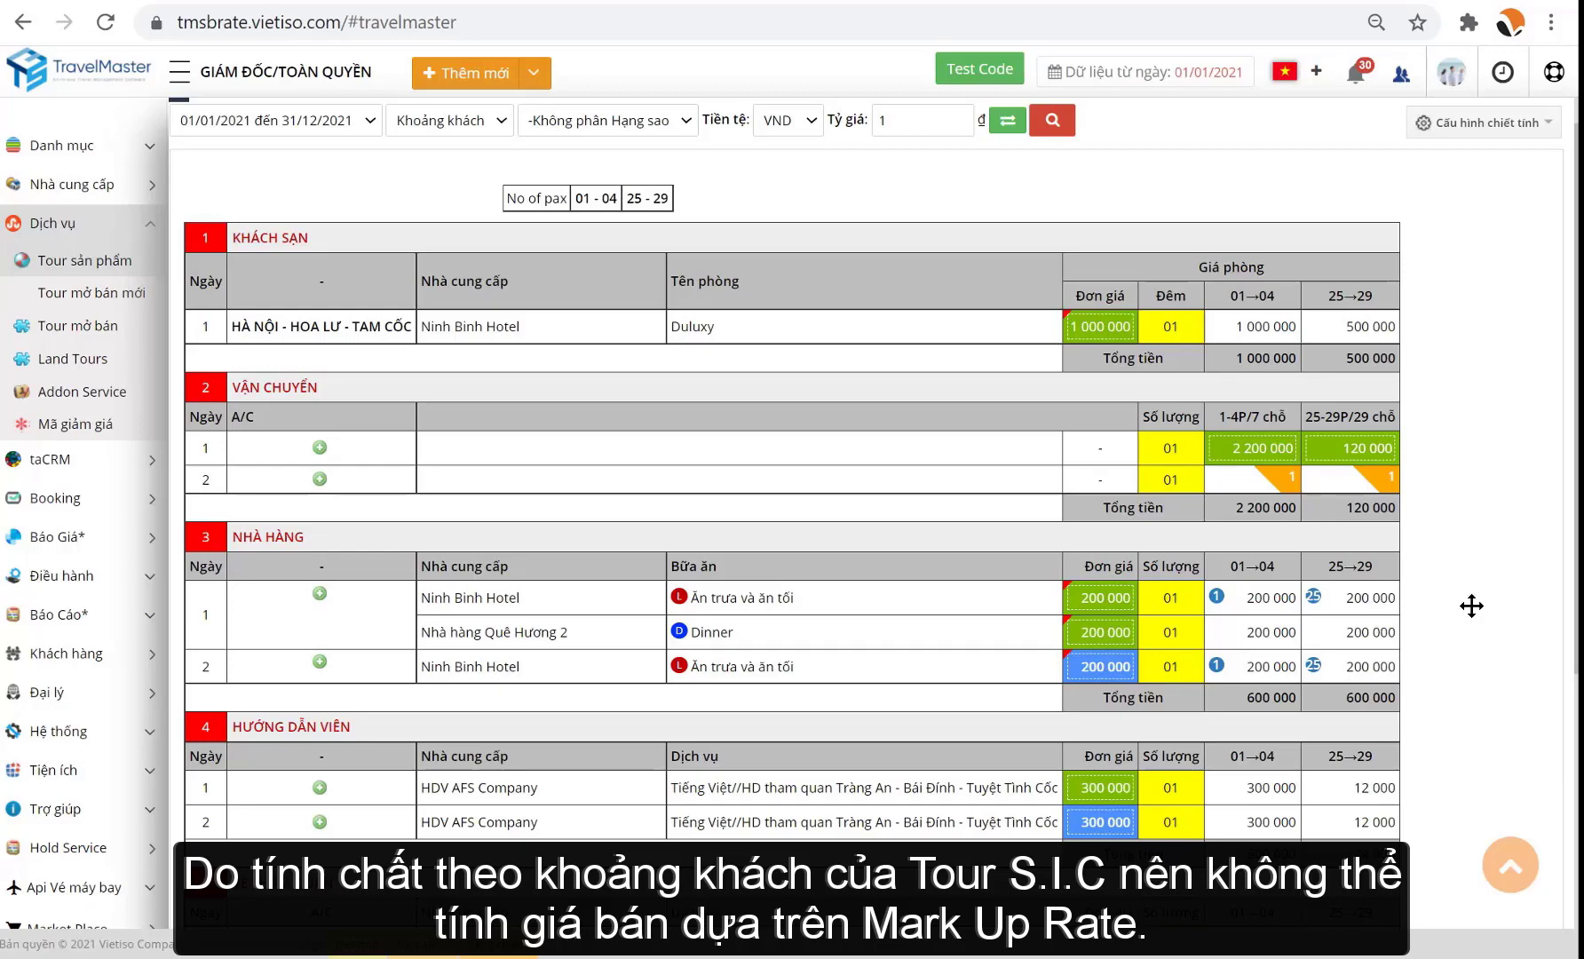
pyautogui.scroll(-4, 1471, 605)
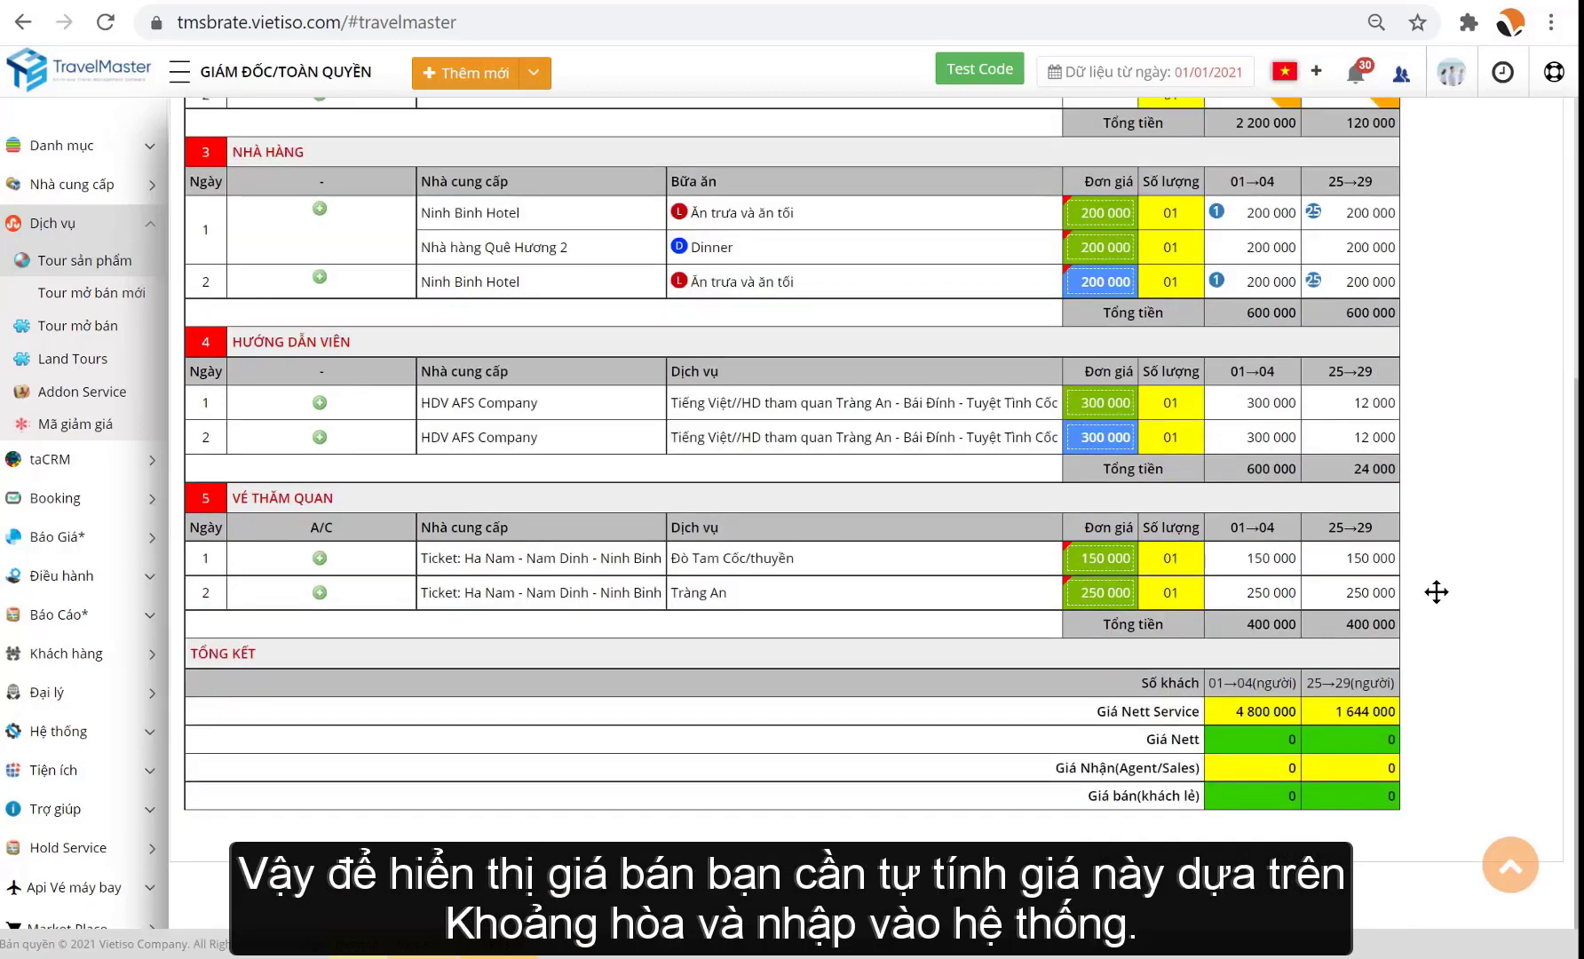
pyautogui.scroll(5, 1523, 465)
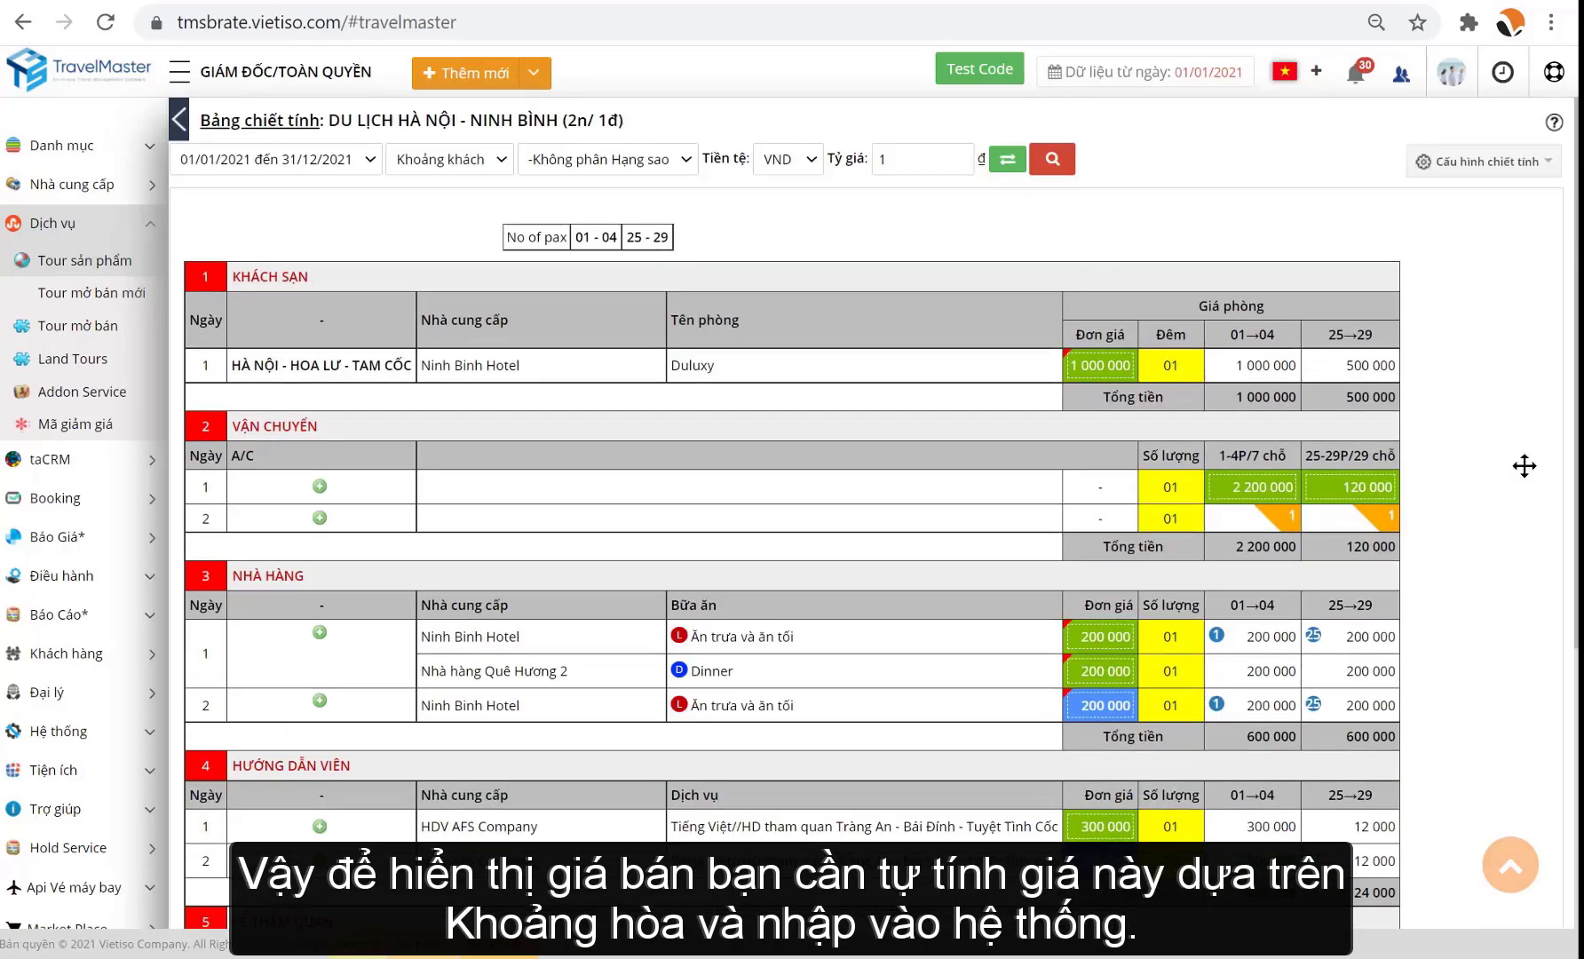
pyautogui.click(1517, 165)
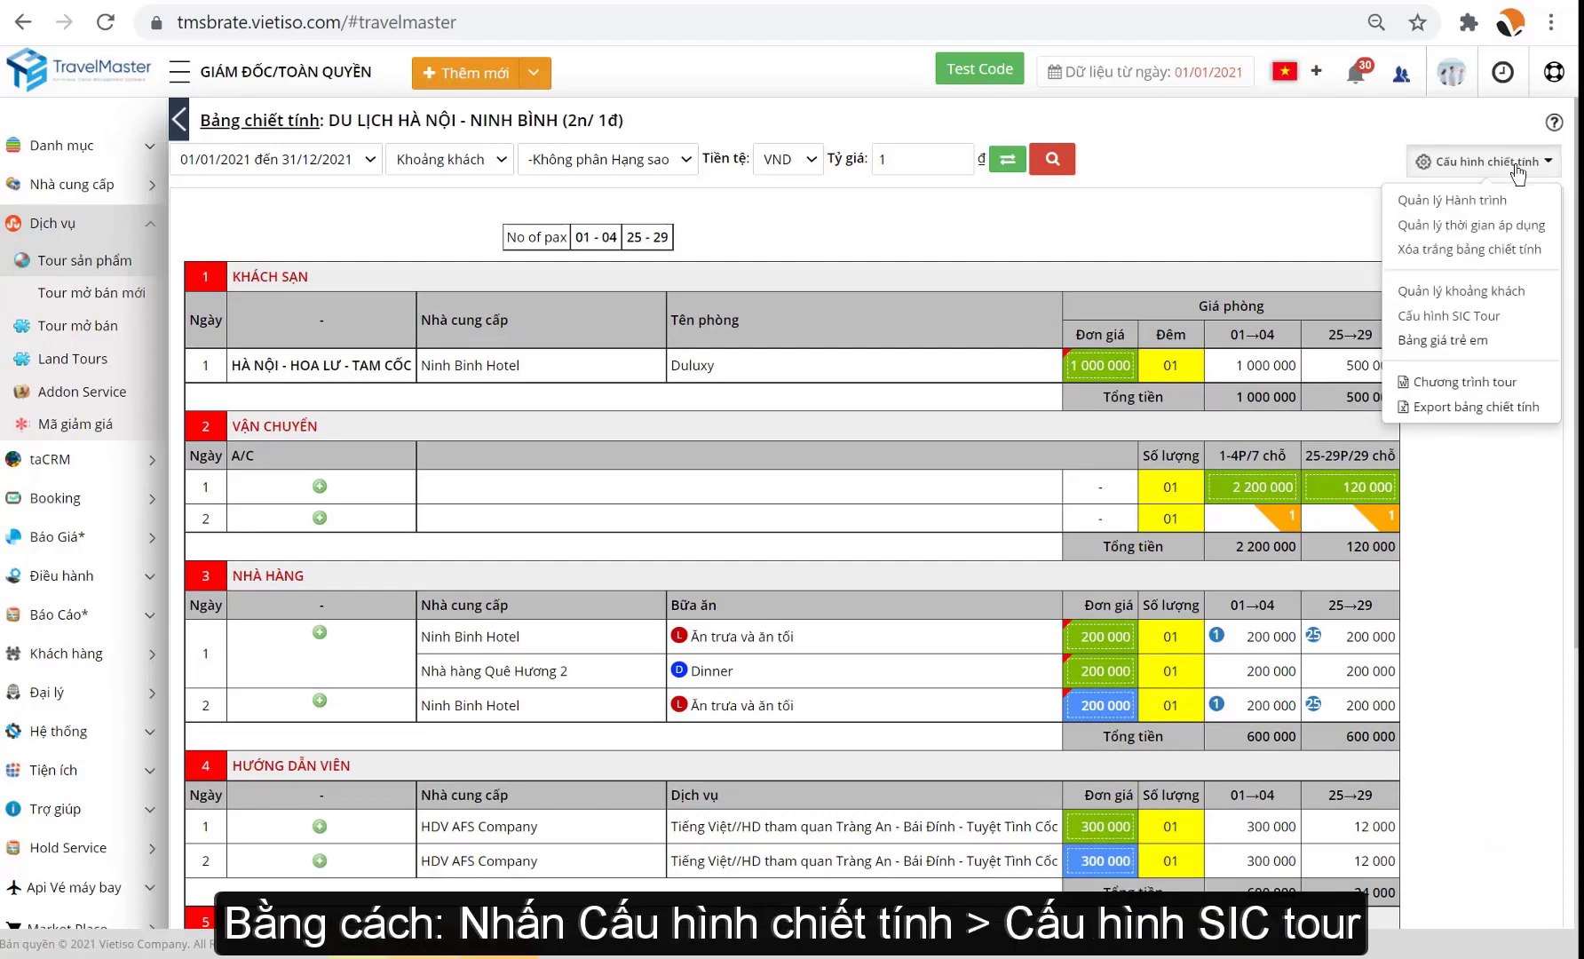
pyautogui.click(1516, 326)
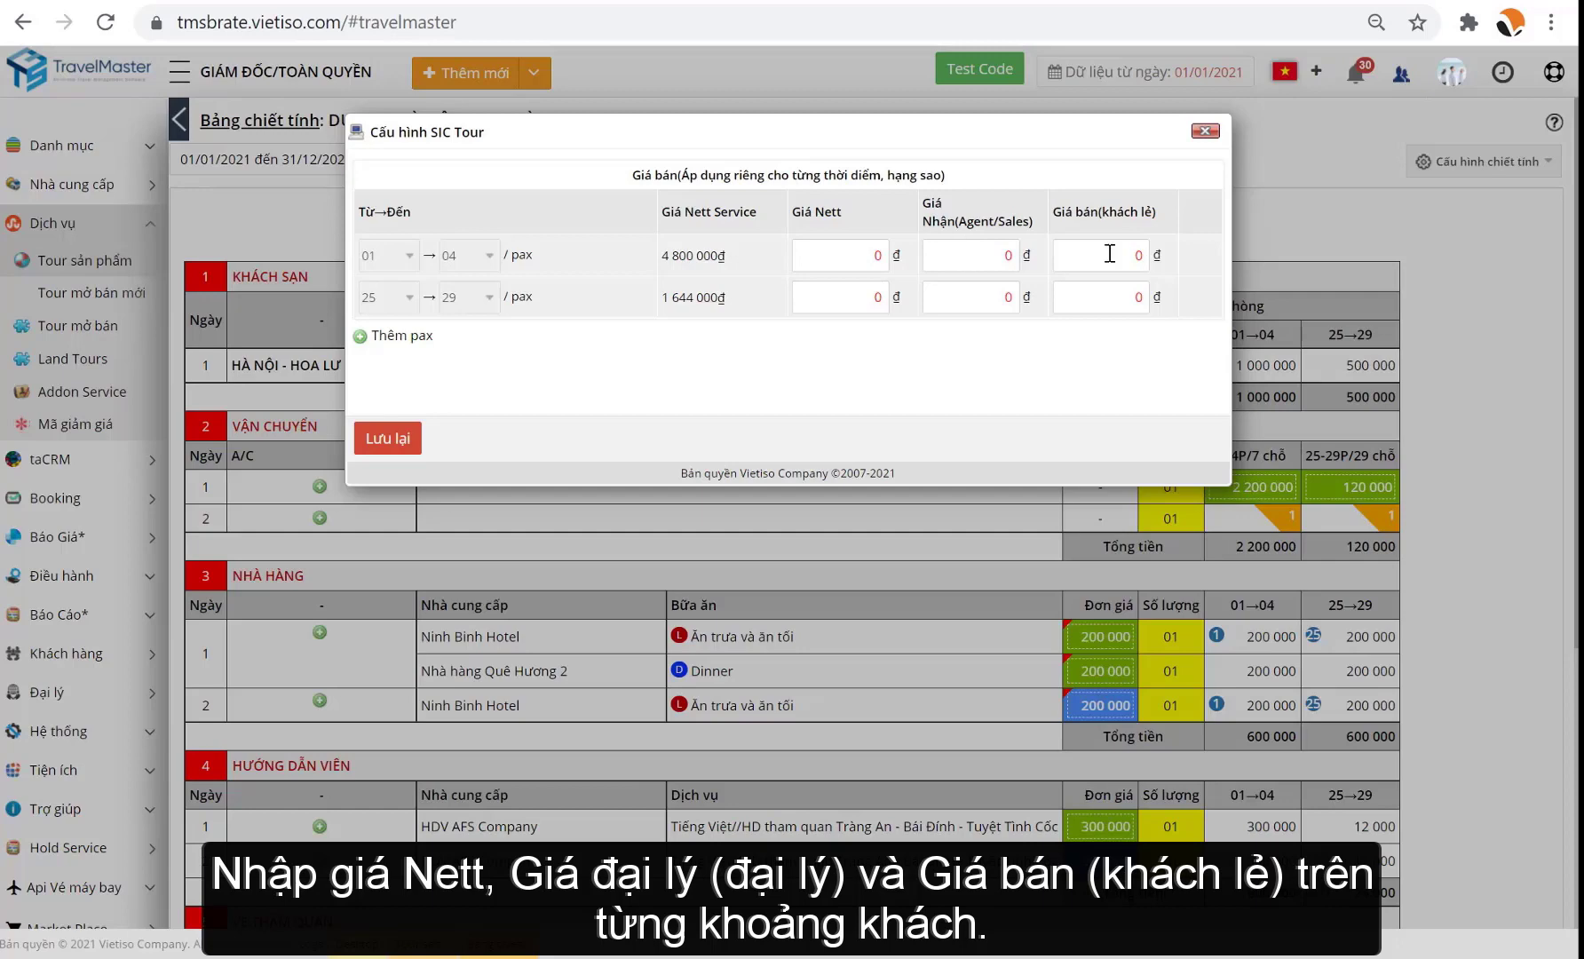
pyautogui.doubleClick(664, 256)
pyautogui.doubleClick(878, 256)
pyautogui.write('4900000')
pyautogui.click(999, 259)
pyautogui.write('5300000')
pyautogui.click(1145, 255)
pyautogui.write('5500000')
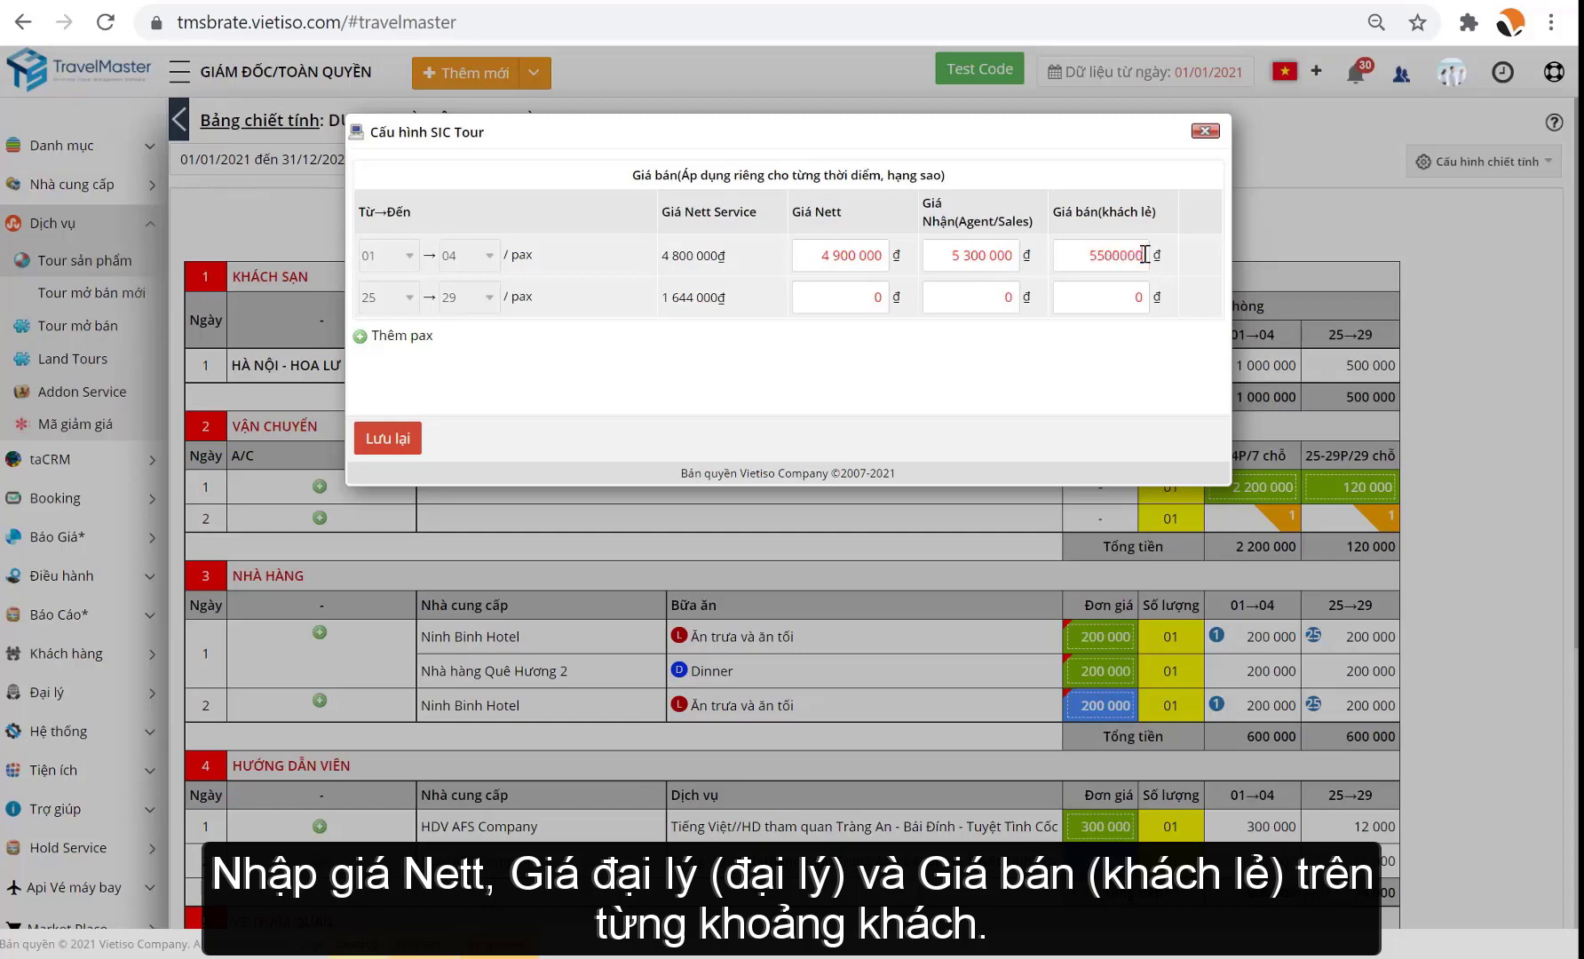
# Set the 25-29 pax prices to Giá Nett 1 800 000, Giá Nhận(Agent/Sales) 2 000 000 and Giá bán(khách lẻ) 2 500 000, and save
pyautogui.click(865, 304)
pyautogui.doubleClick(889, 301)
pyautogui.write('1800000')
pyautogui.doubleClick(1003, 303)
pyautogui.write('2000000')
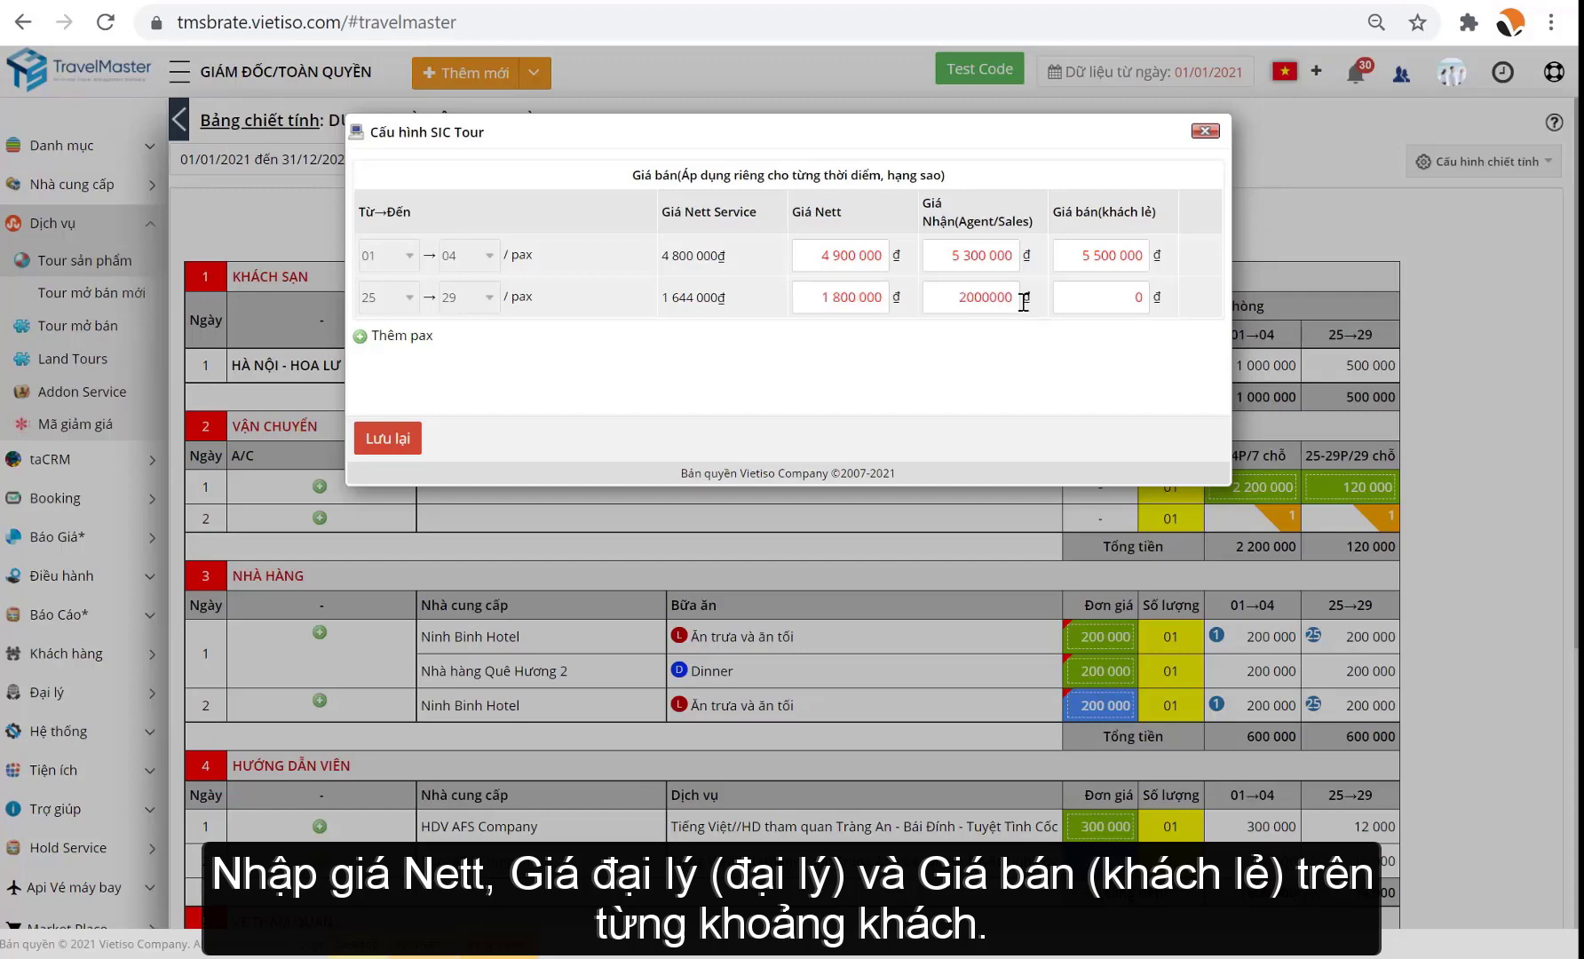
pyautogui.doubleClick(1139, 299)
pyautogui.write('2 500 000')
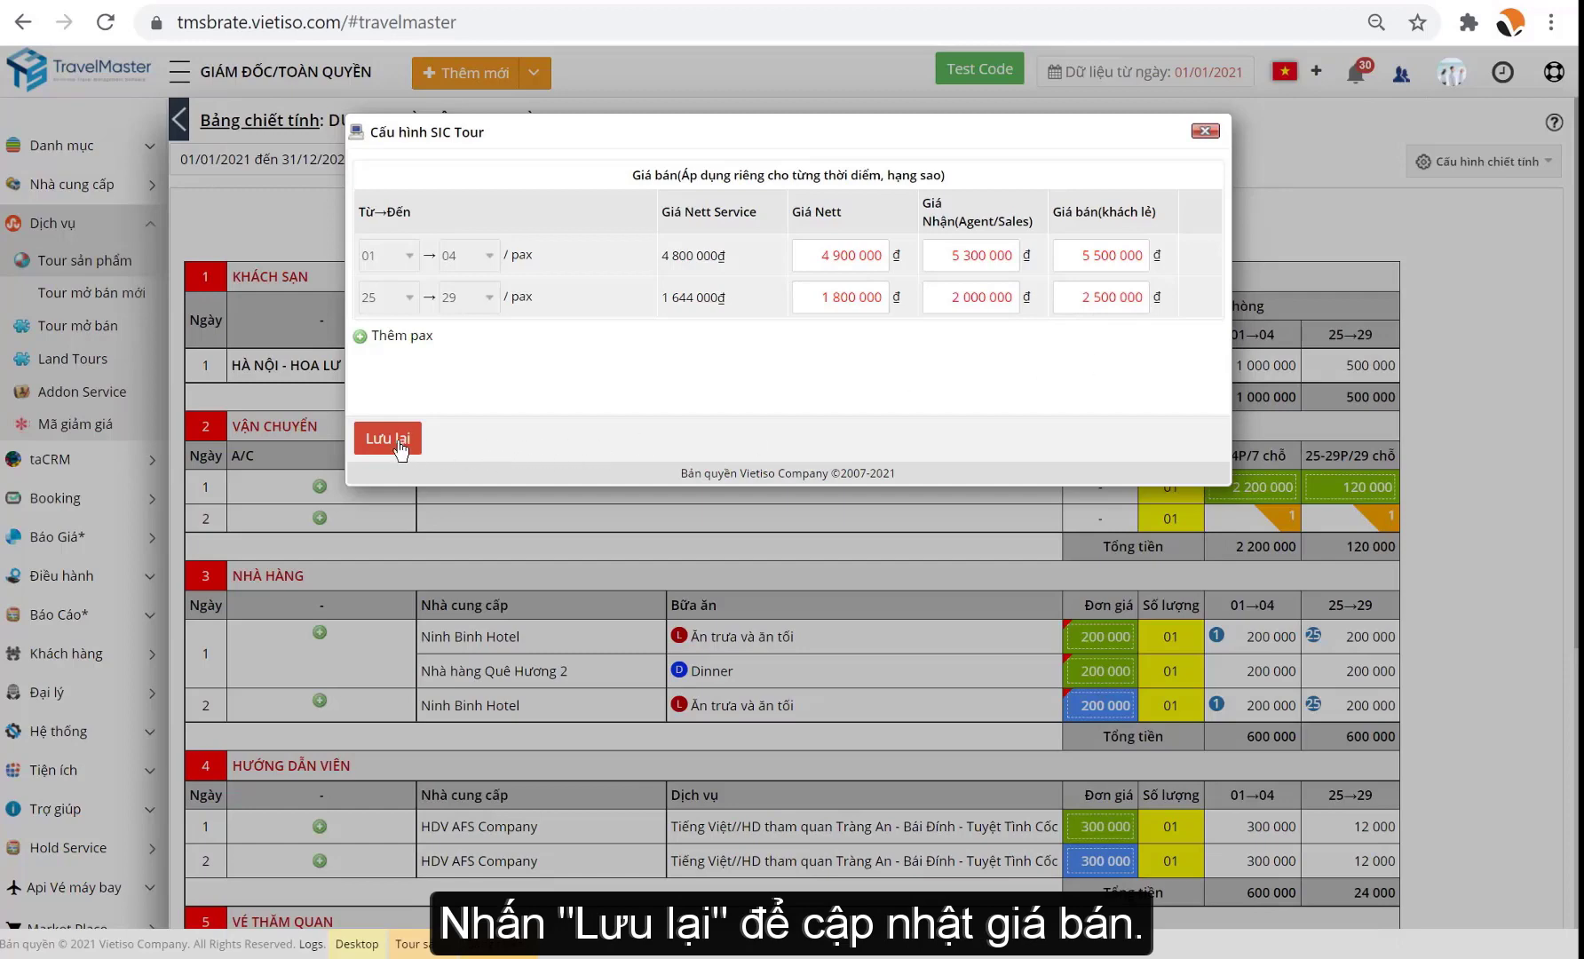
pyautogui.click(396, 438)
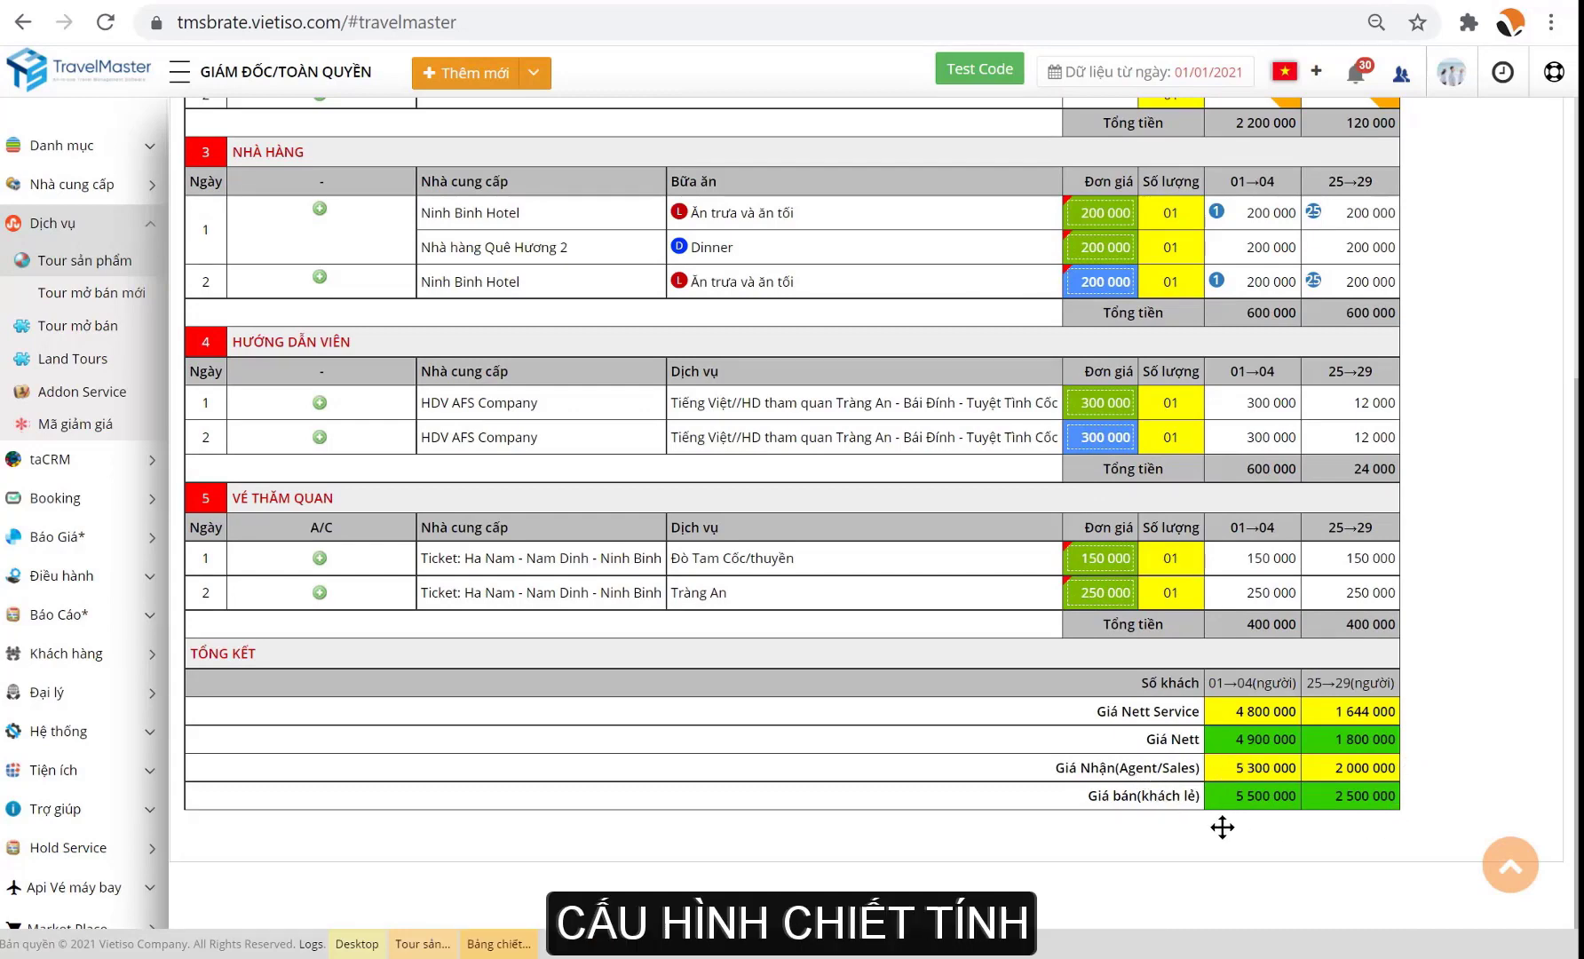
# Examine the tour's itinerary management list and the management of application periods in the costing configuration
pyautogui.click(1476, 162)
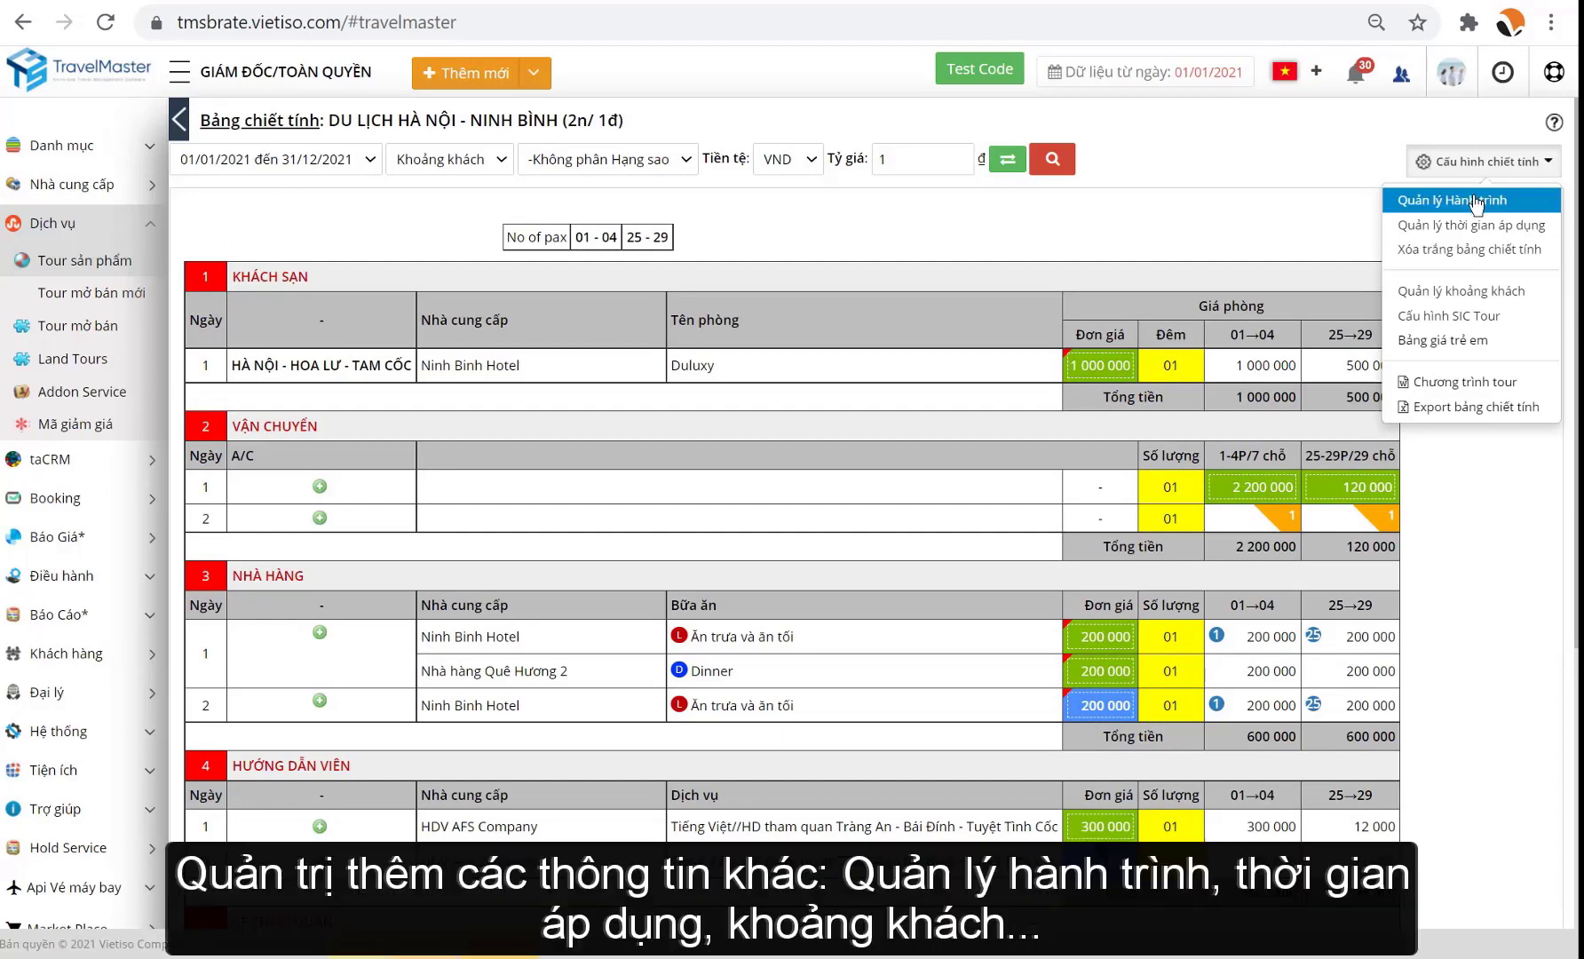
pyautogui.click(1476, 202)
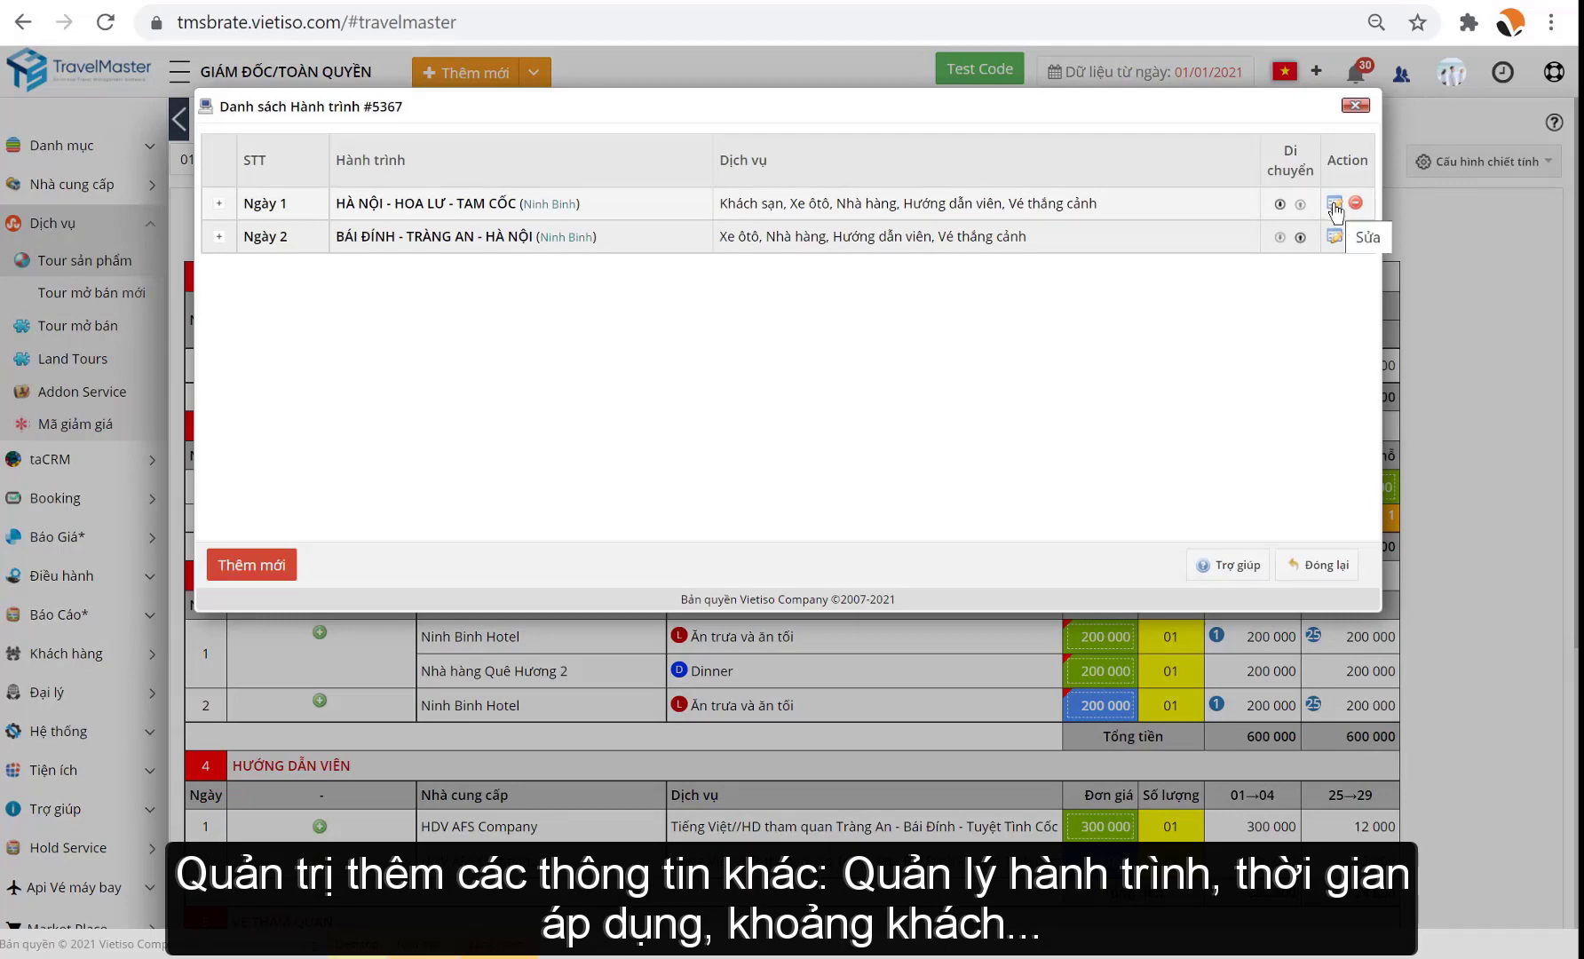
pyautogui.click(1500, 161)
pyautogui.click(1500, 160)
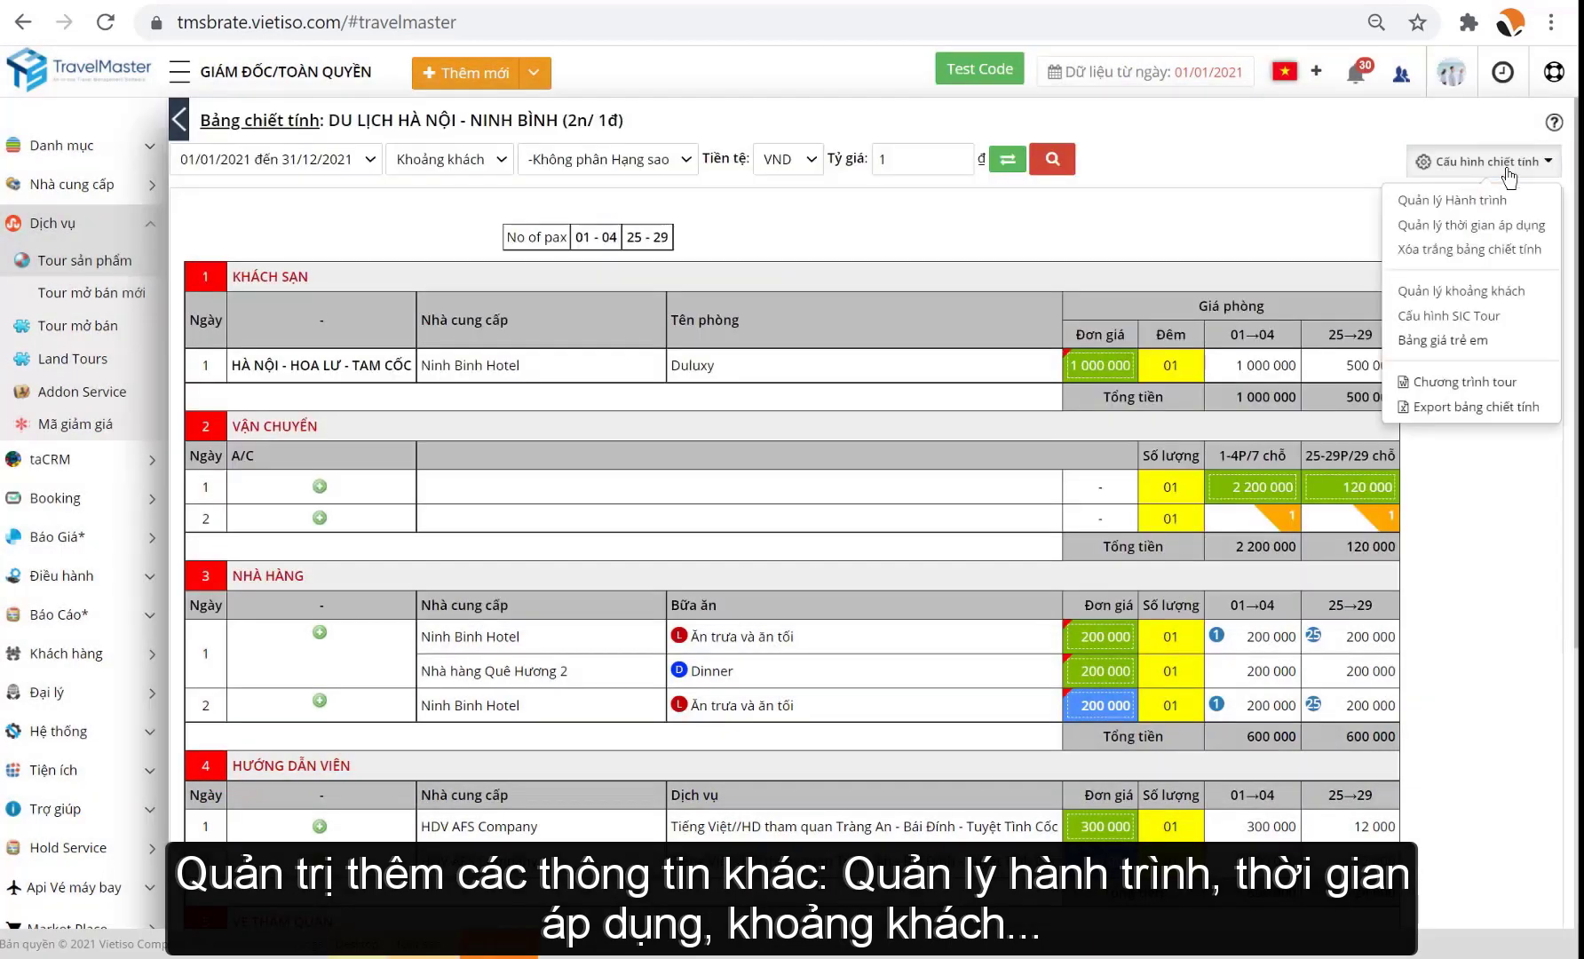
pyautogui.click(1498, 226)
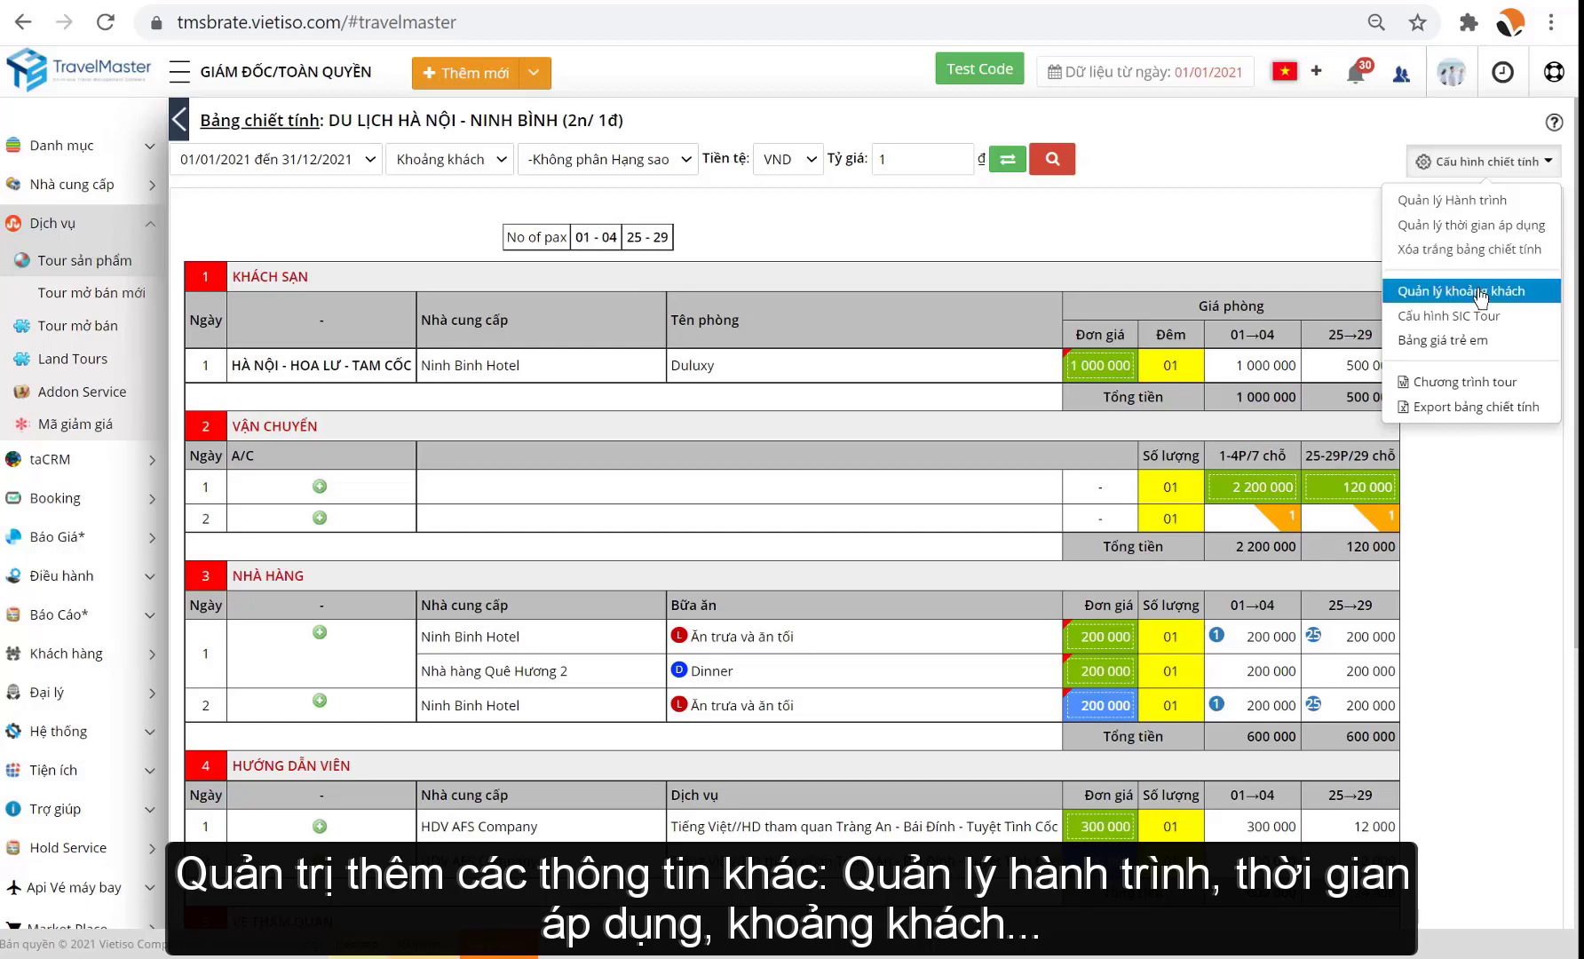
# View the passenger-range management list, close it, and revisit the SIC Tour configuration
pyautogui.click(1478, 293)
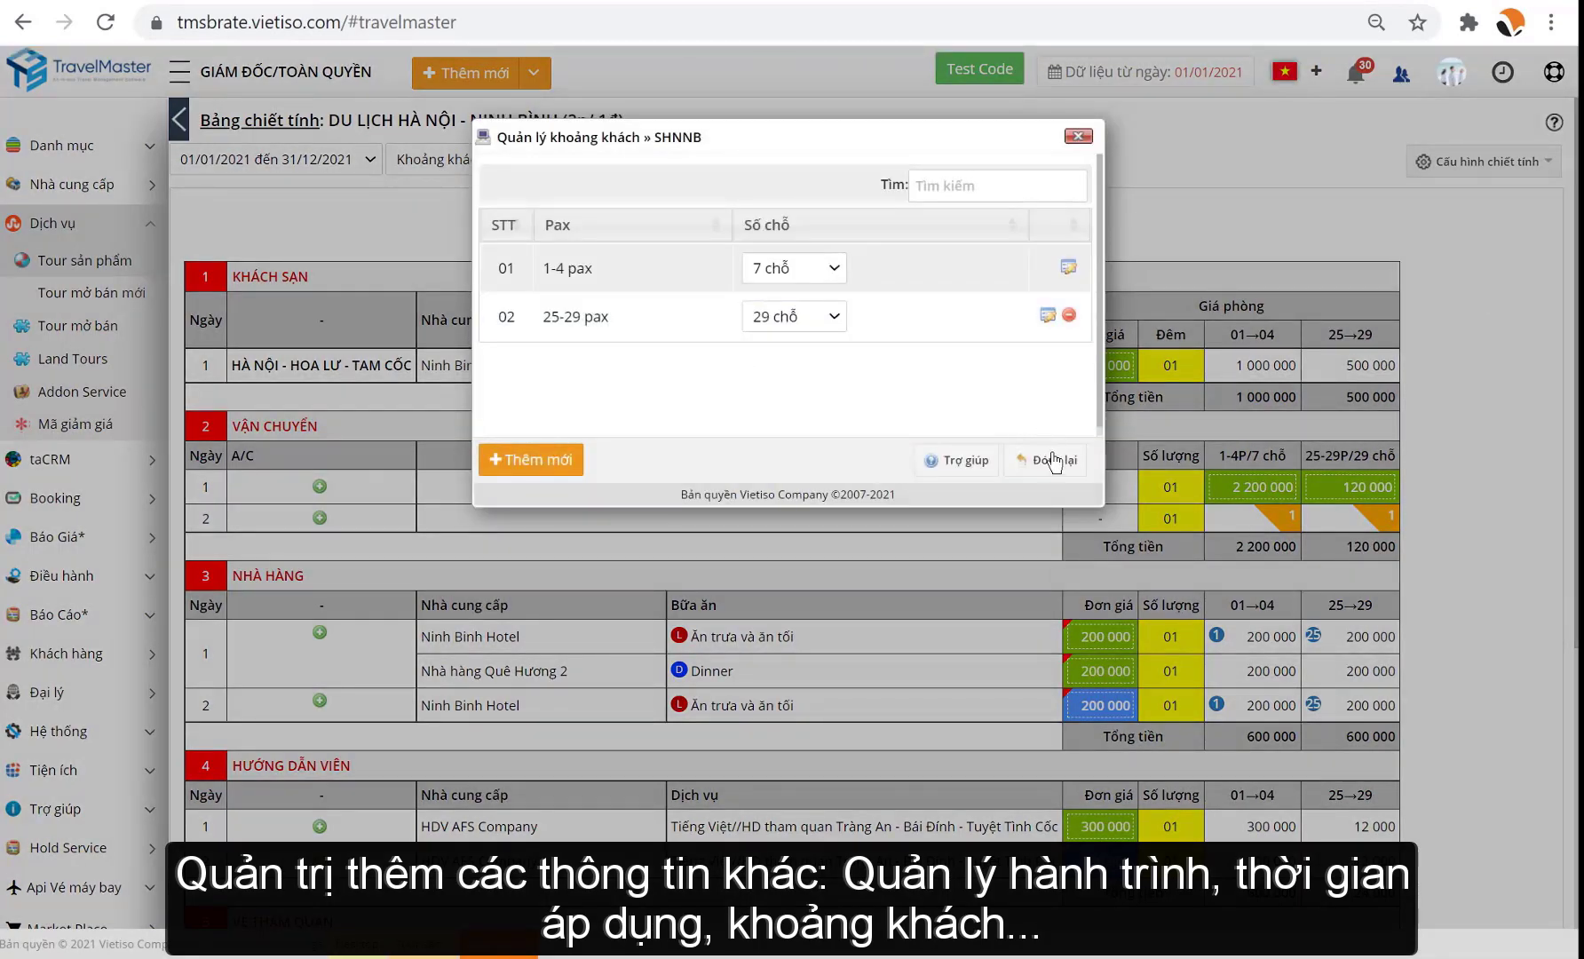
pyautogui.click(1050, 459)
pyautogui.click(1490, 323)
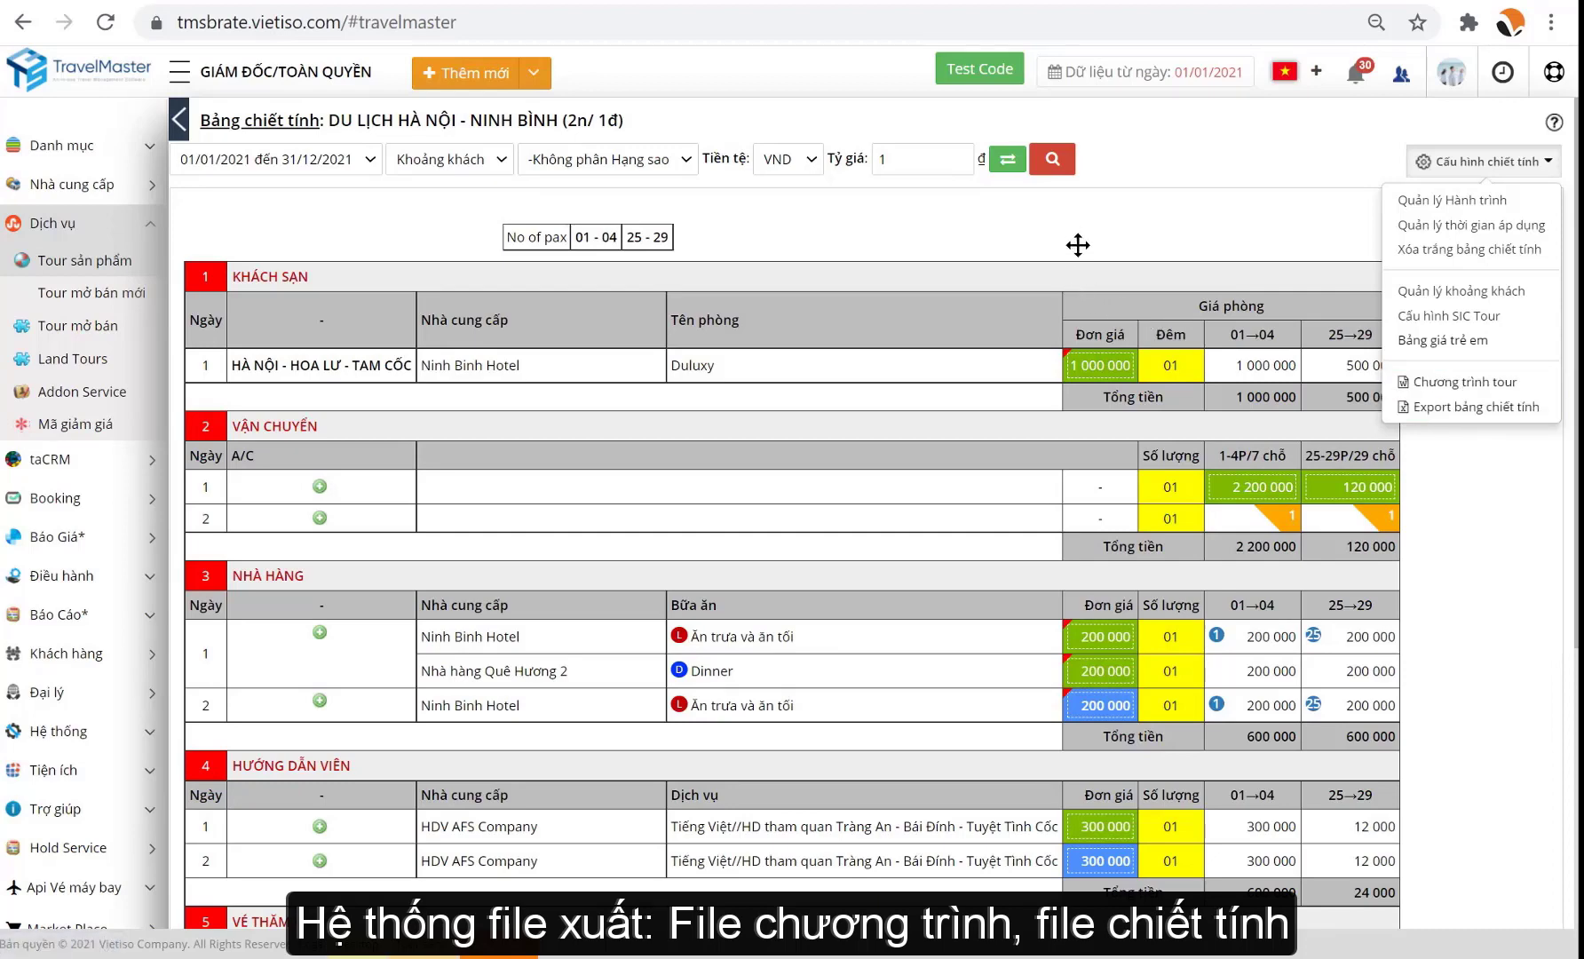
# Review the rest of the costing table and check the costing status of DU LỊCH HÀ NỘI - NINH BÌNH in the product tour list
pyautogui.scroll(-5, 1469, 384)
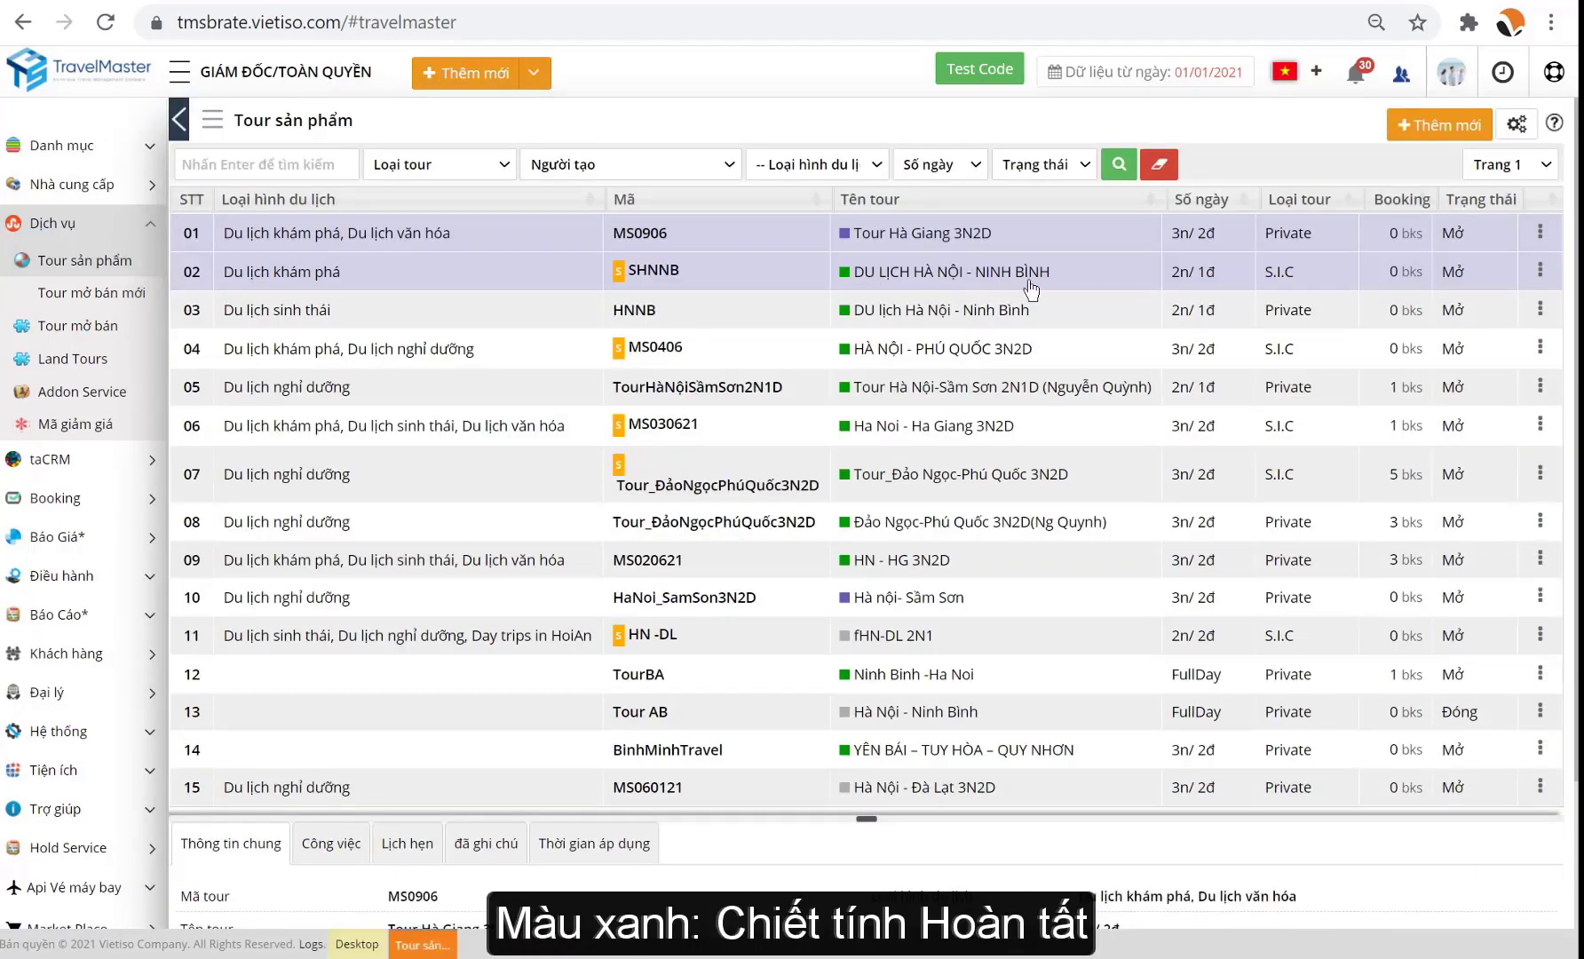
pyautogui.moveTo(850, 281)
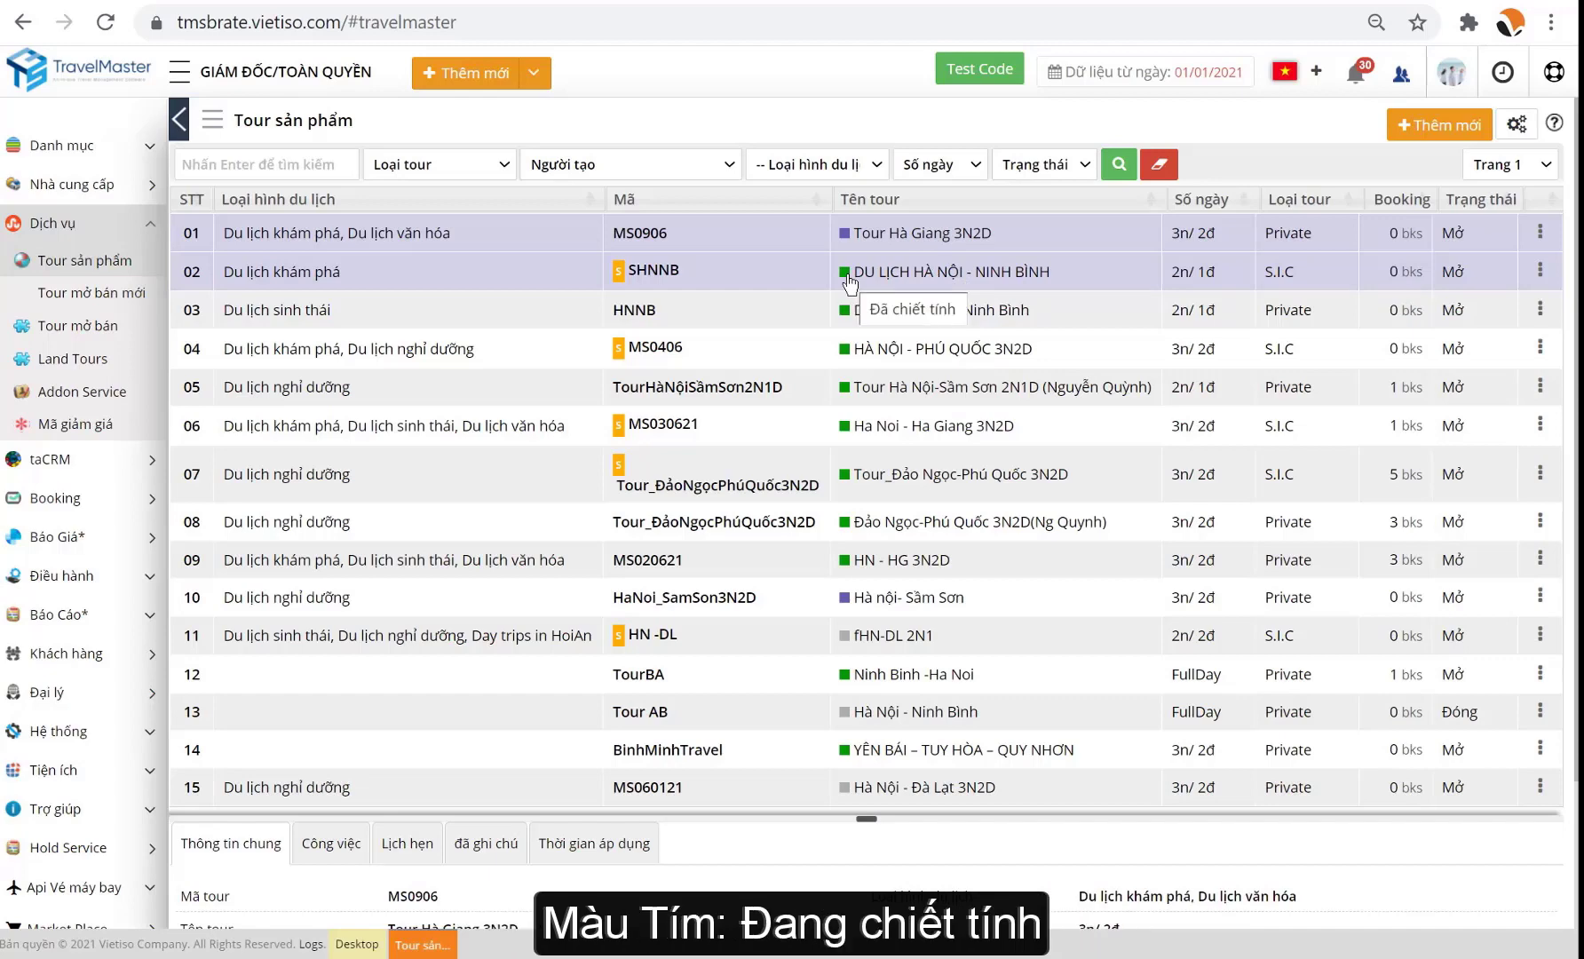
# View the Private and S.I.C duplication options for the SHNNB tour, and cancel without duplicating it
pyautogui.rightClick(769, 276)
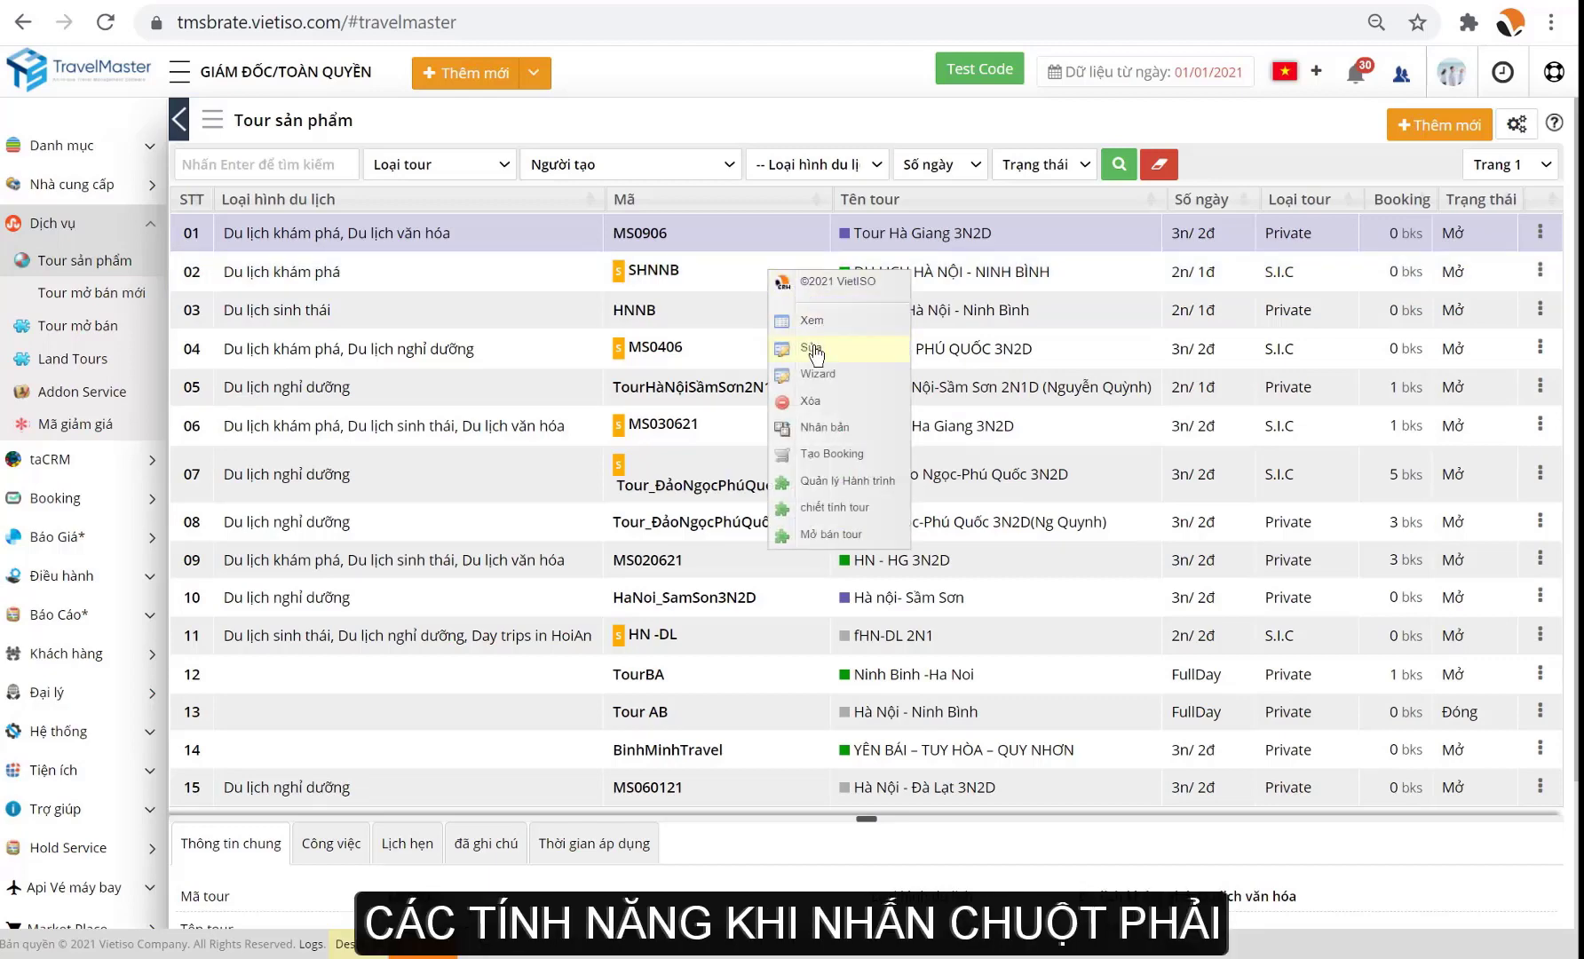
pyautogui.click(824, 428)
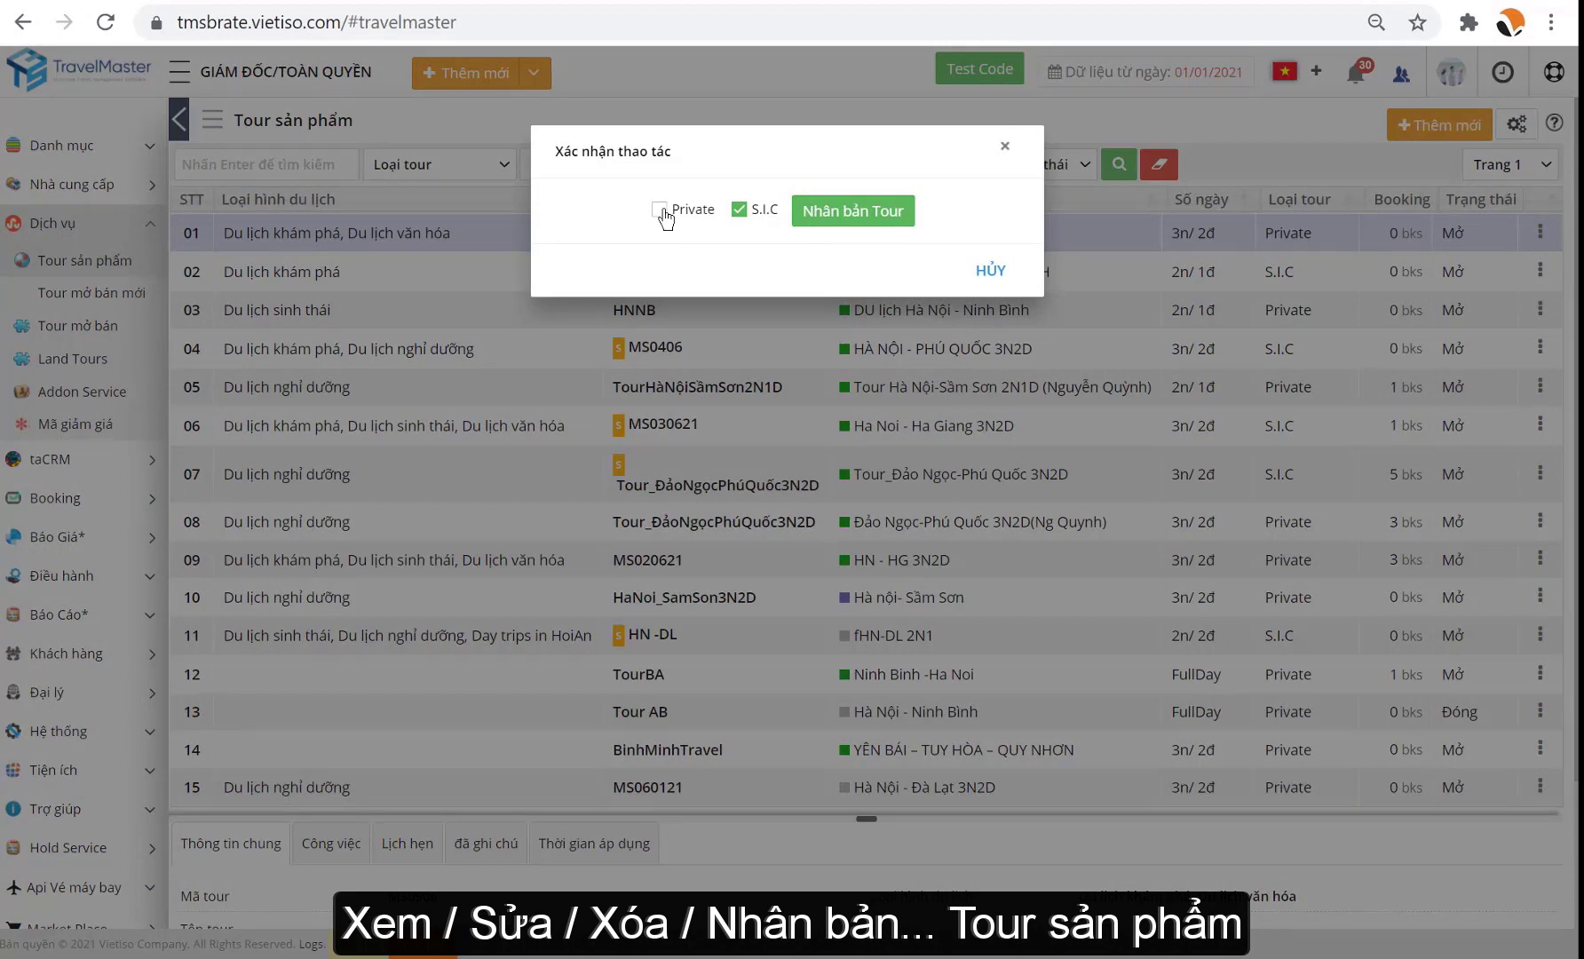
pyautogui.click(989, 270)
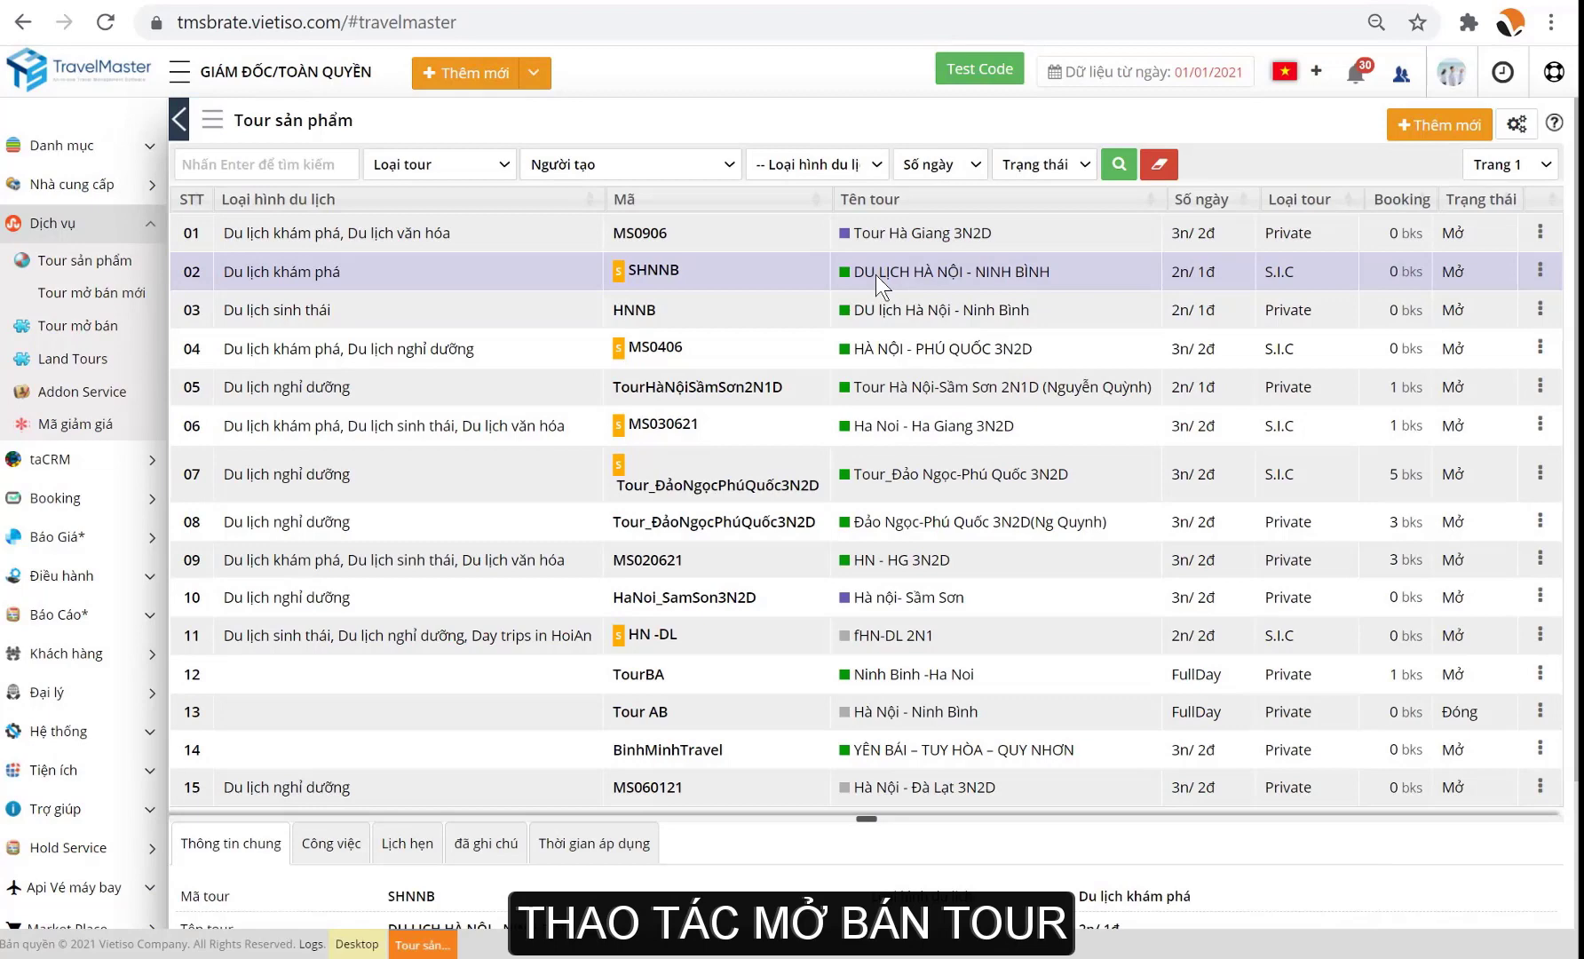
# Open the SHNNB tour for sale over the date range 10/06/2021 to 30/06/2021, on Saturdays only, with 50 seats per departure, and save
pyautogui.rightClick(883, 277)
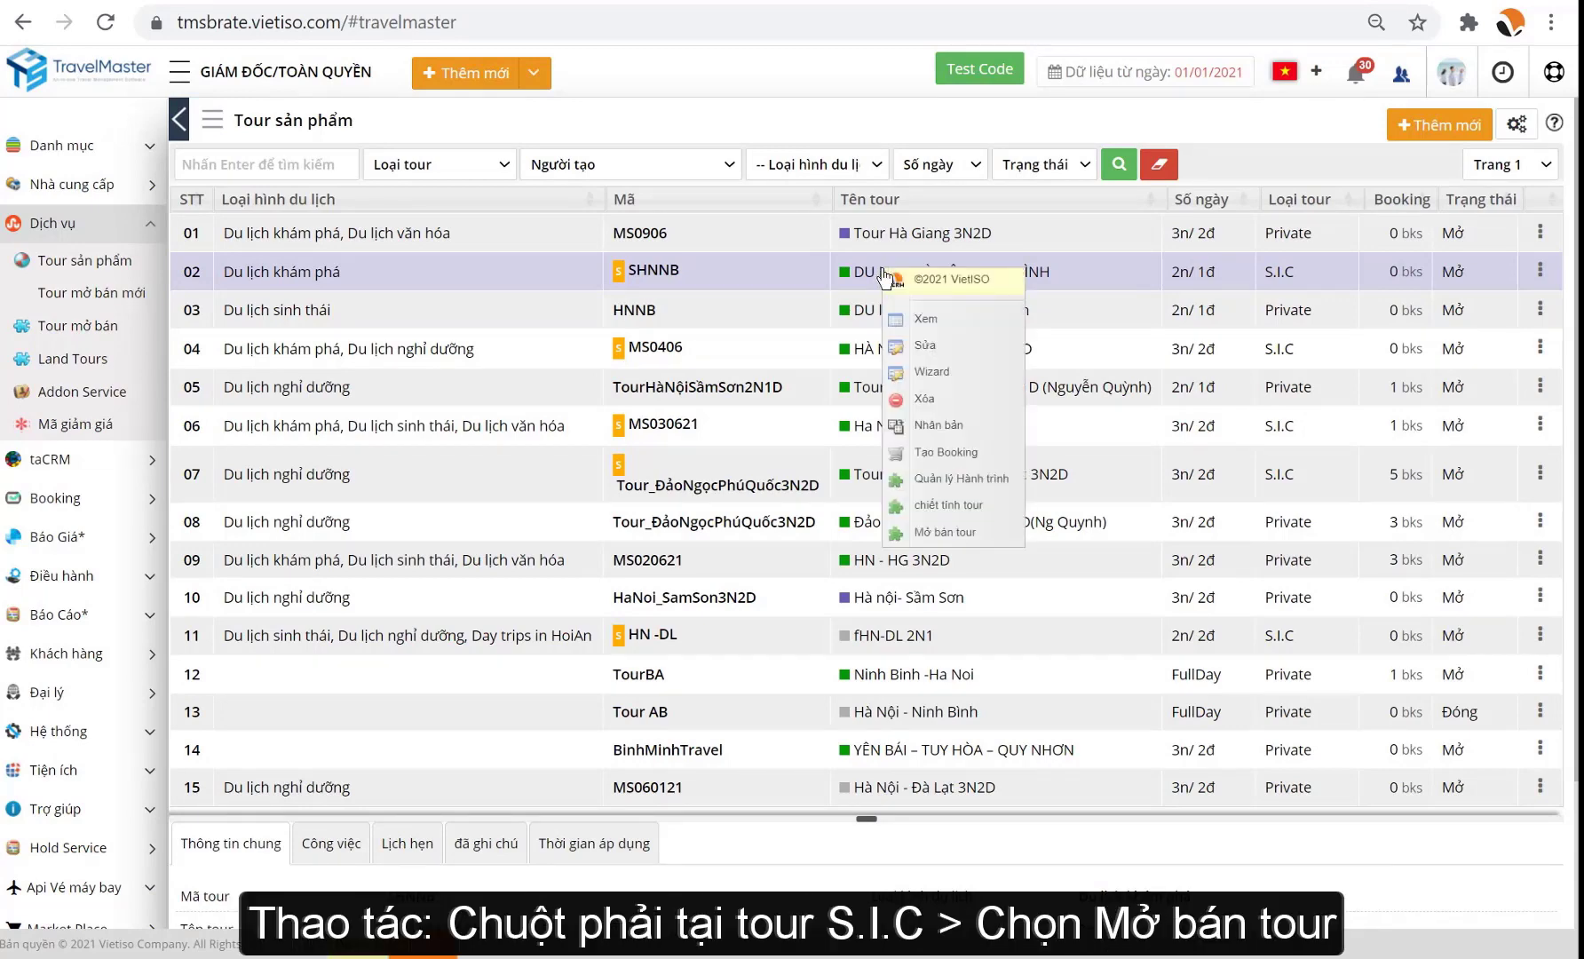
pyautogui.click(943, 532)
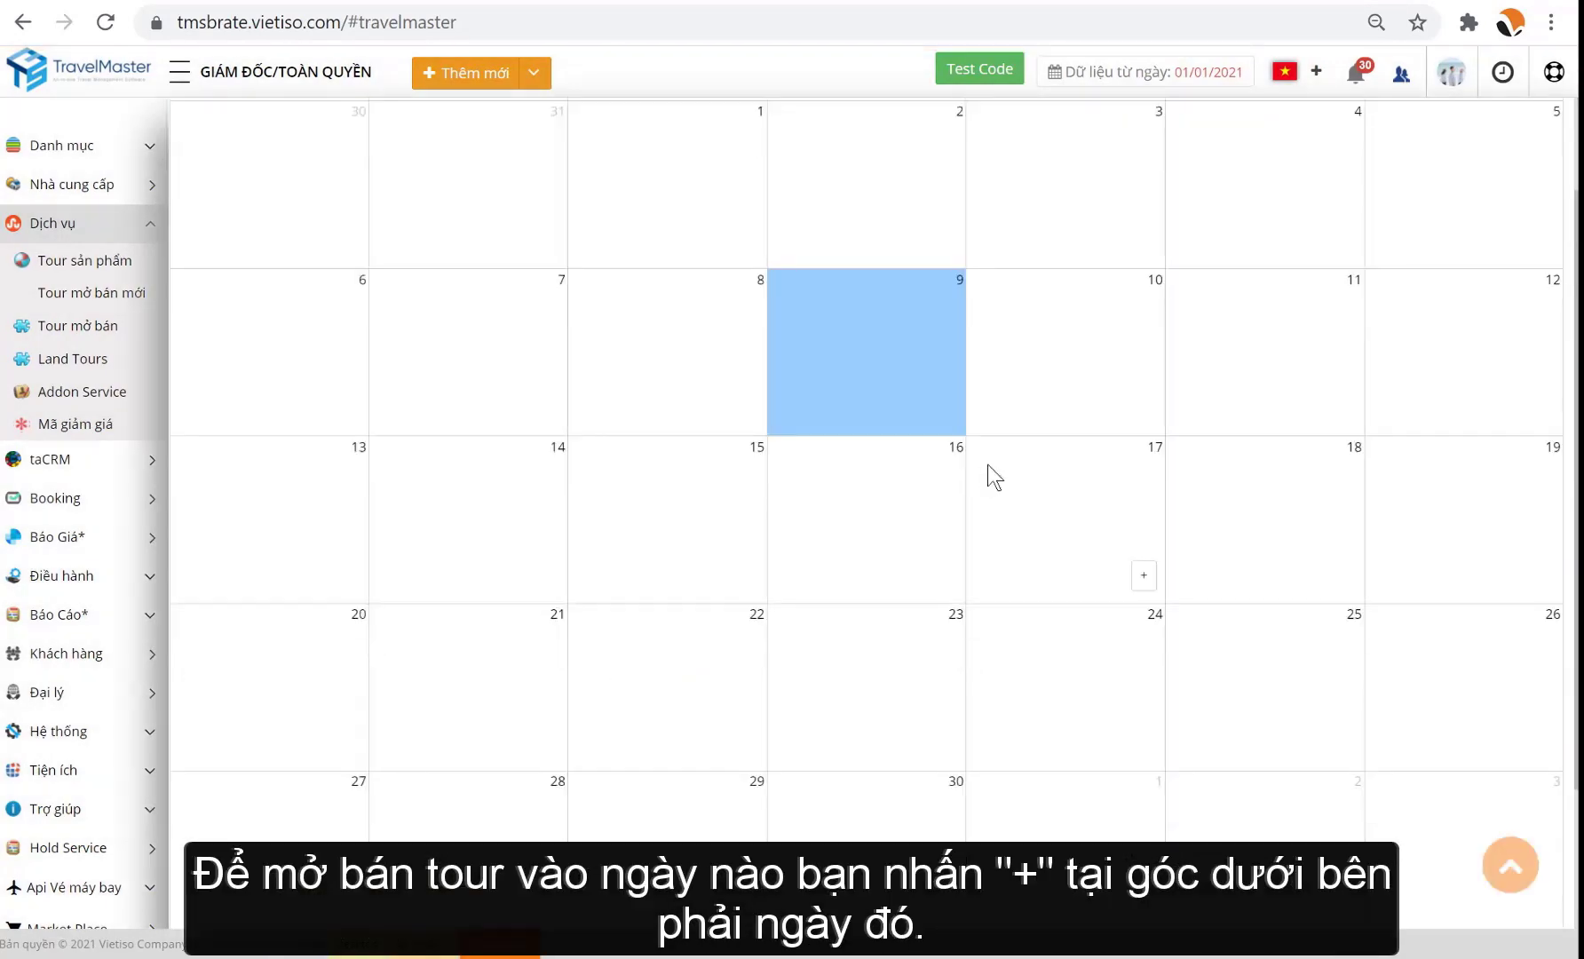
pyautogui.moveTo(877, 415)
pyautogui.click(947, 410)
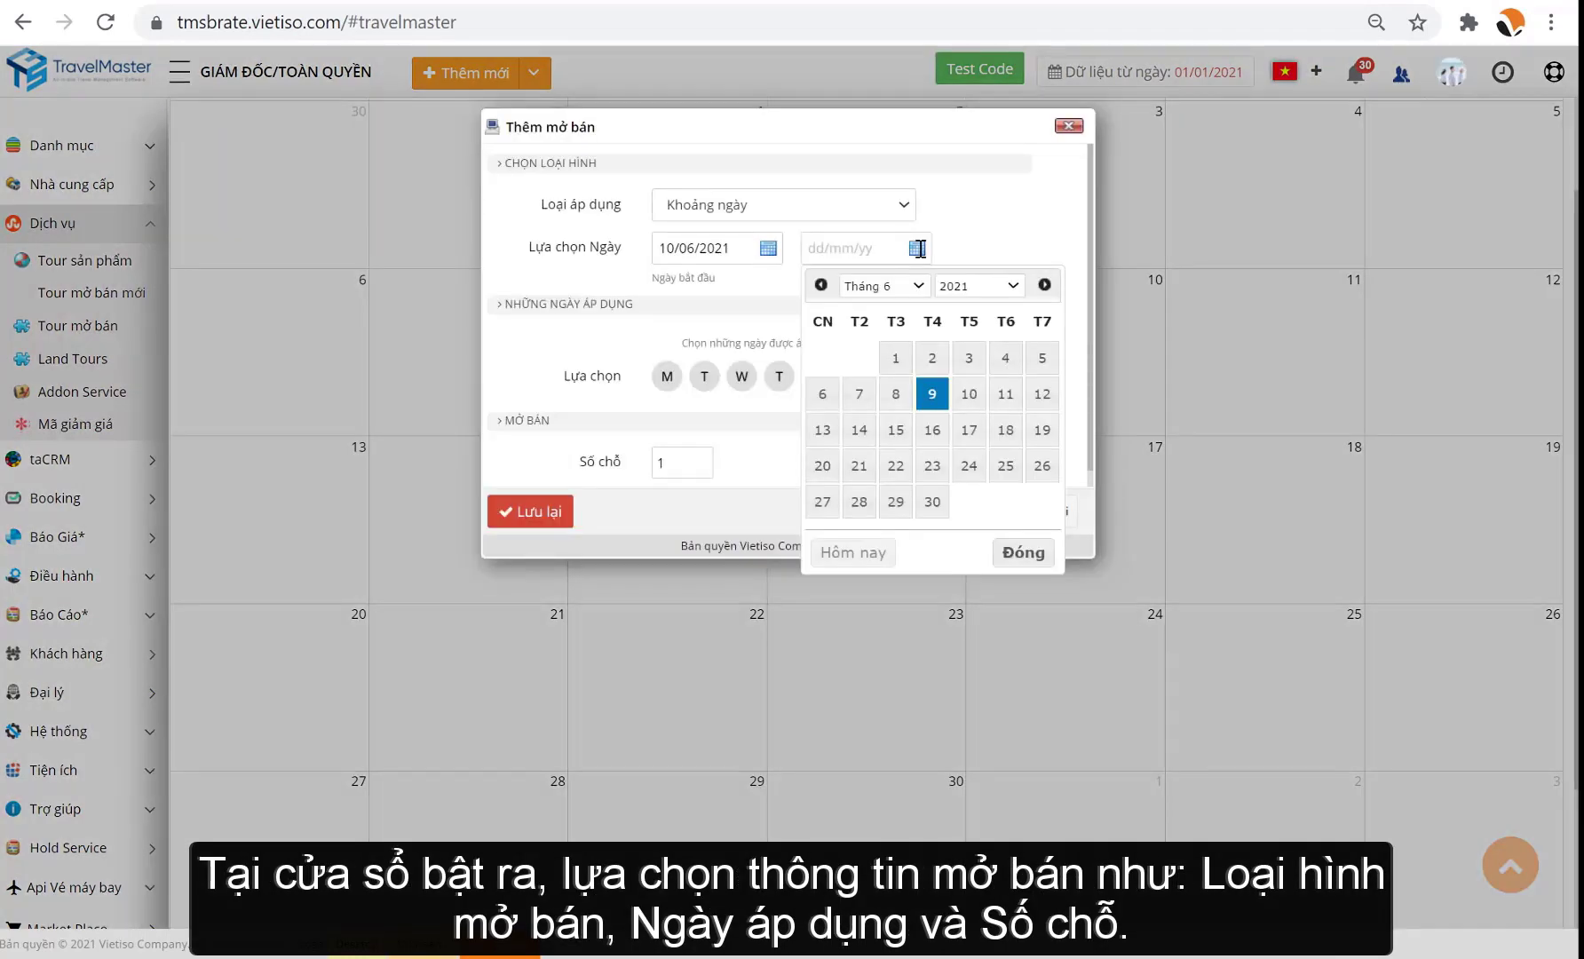
pyautogui.click(934, 502)
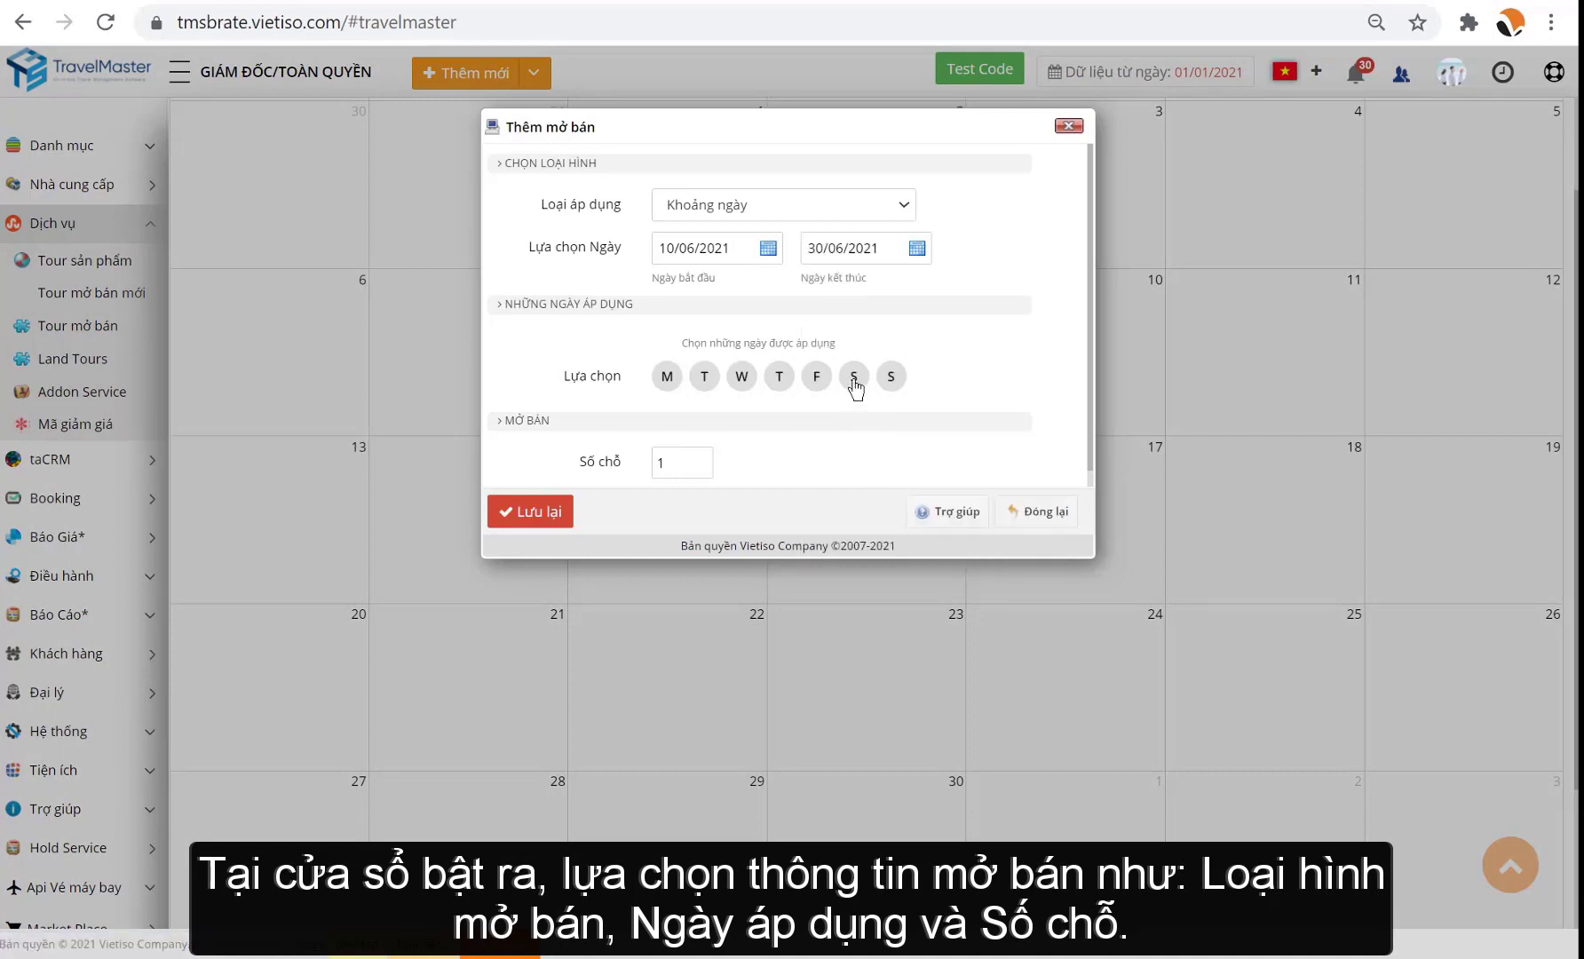
pyautogui.click(853, 381)
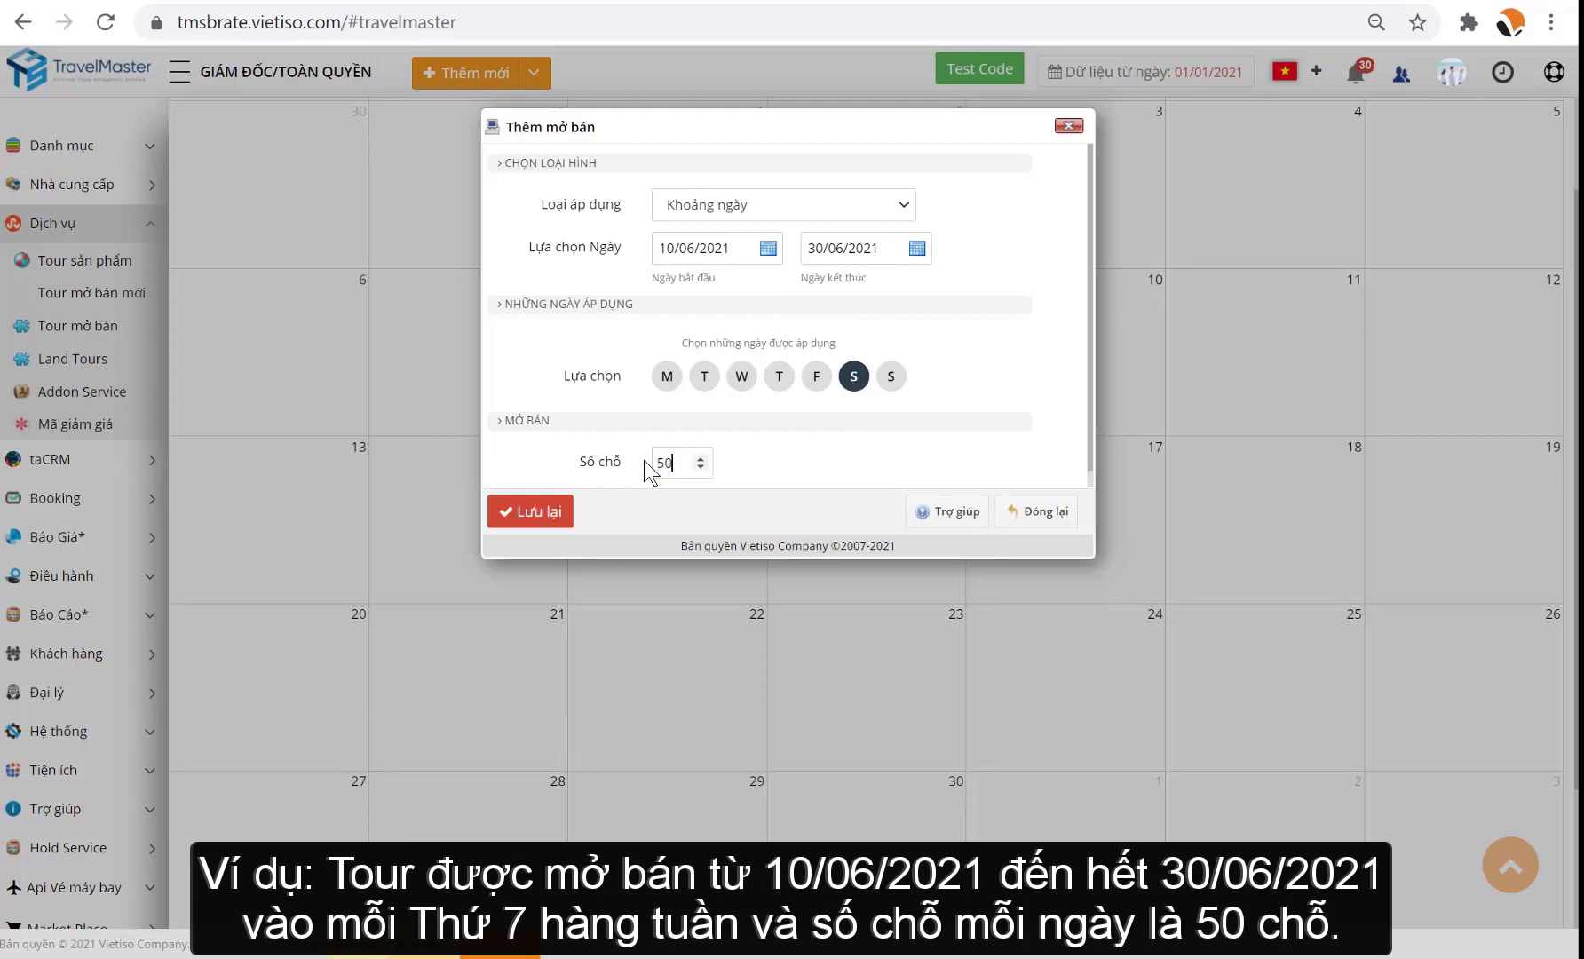
pyautogui.click(531, 513)
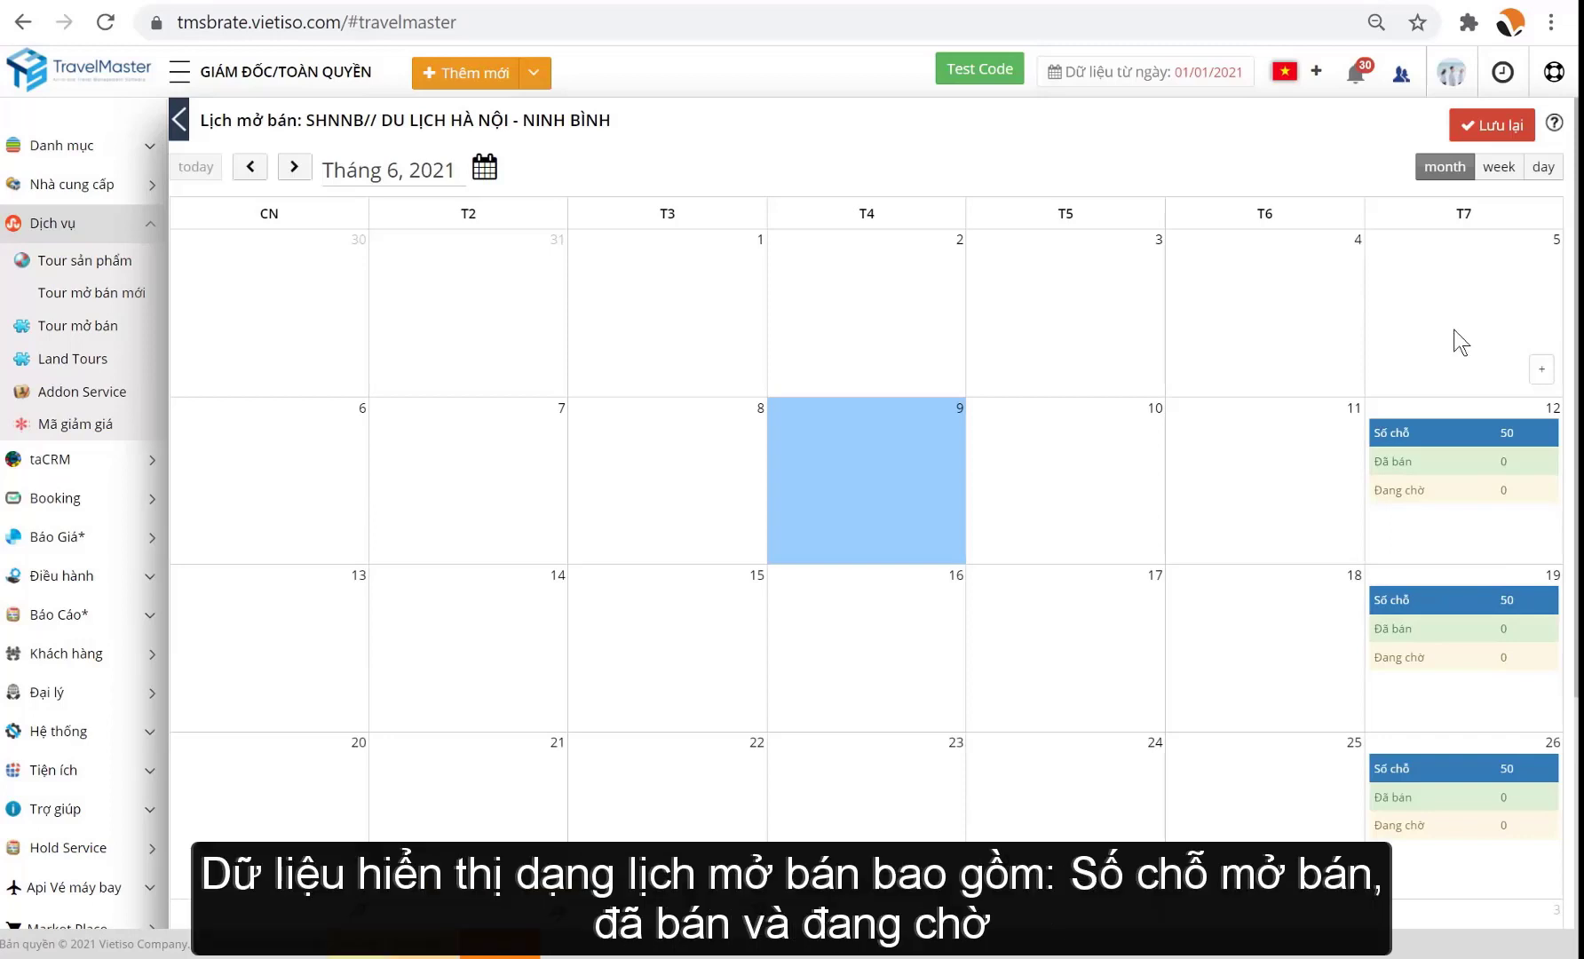
# Check the seat, sold and pending figures on the June 2021 Saturday departures, and save the sales calendar
pyautogui.moveTo(1467, 452)
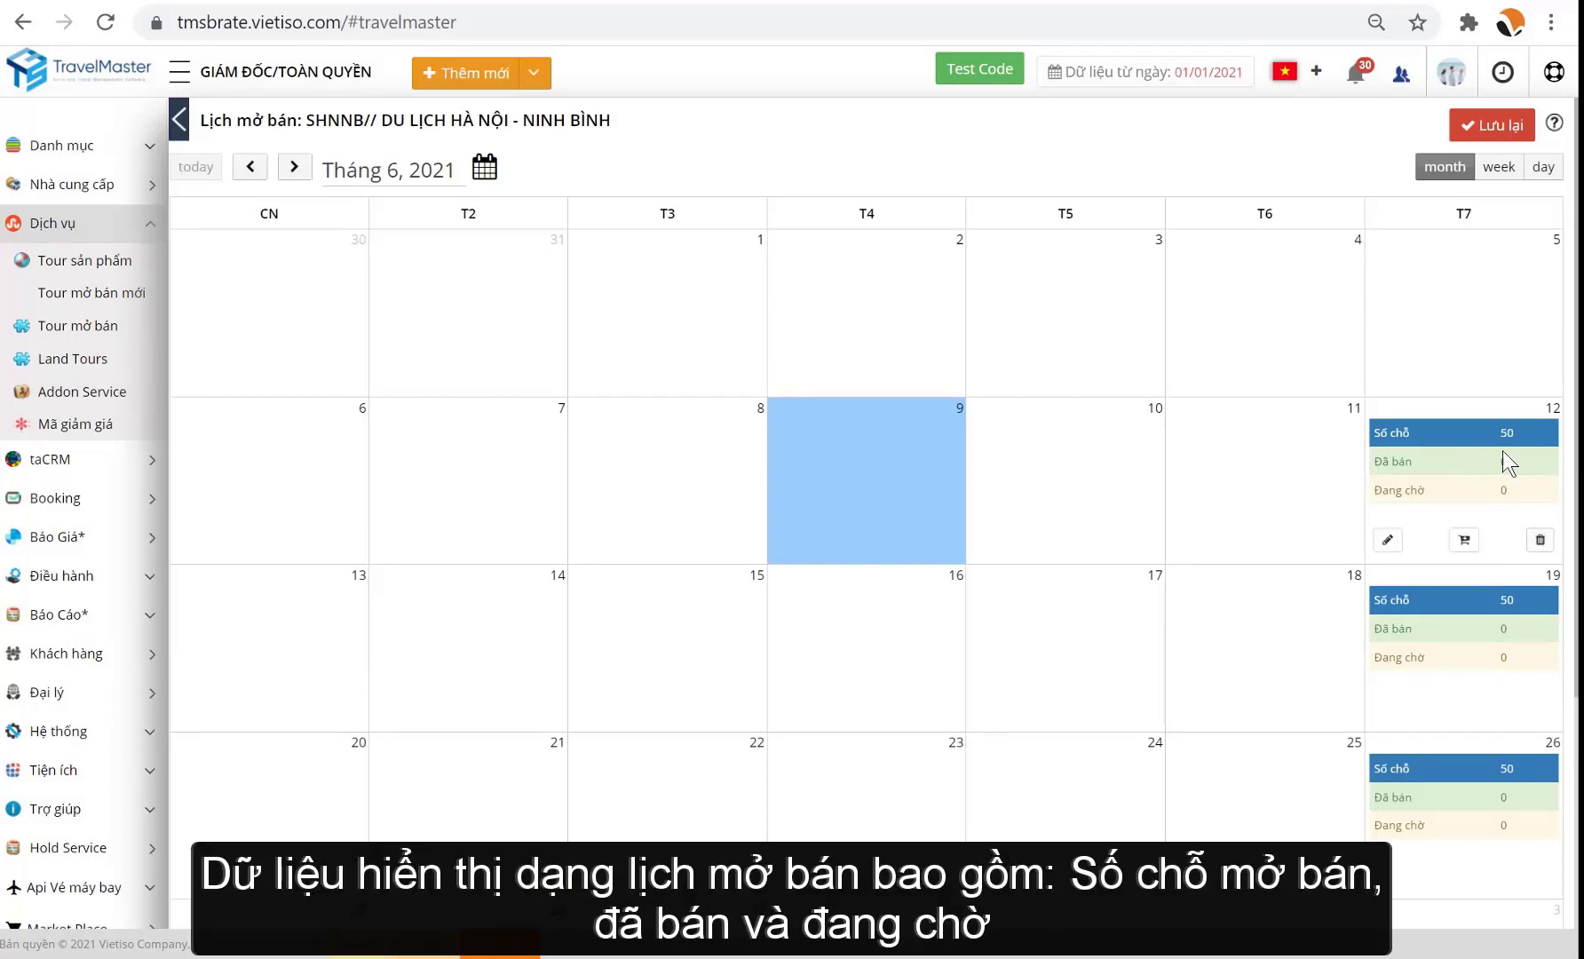
pyautogui.moveTo(1439, 615)
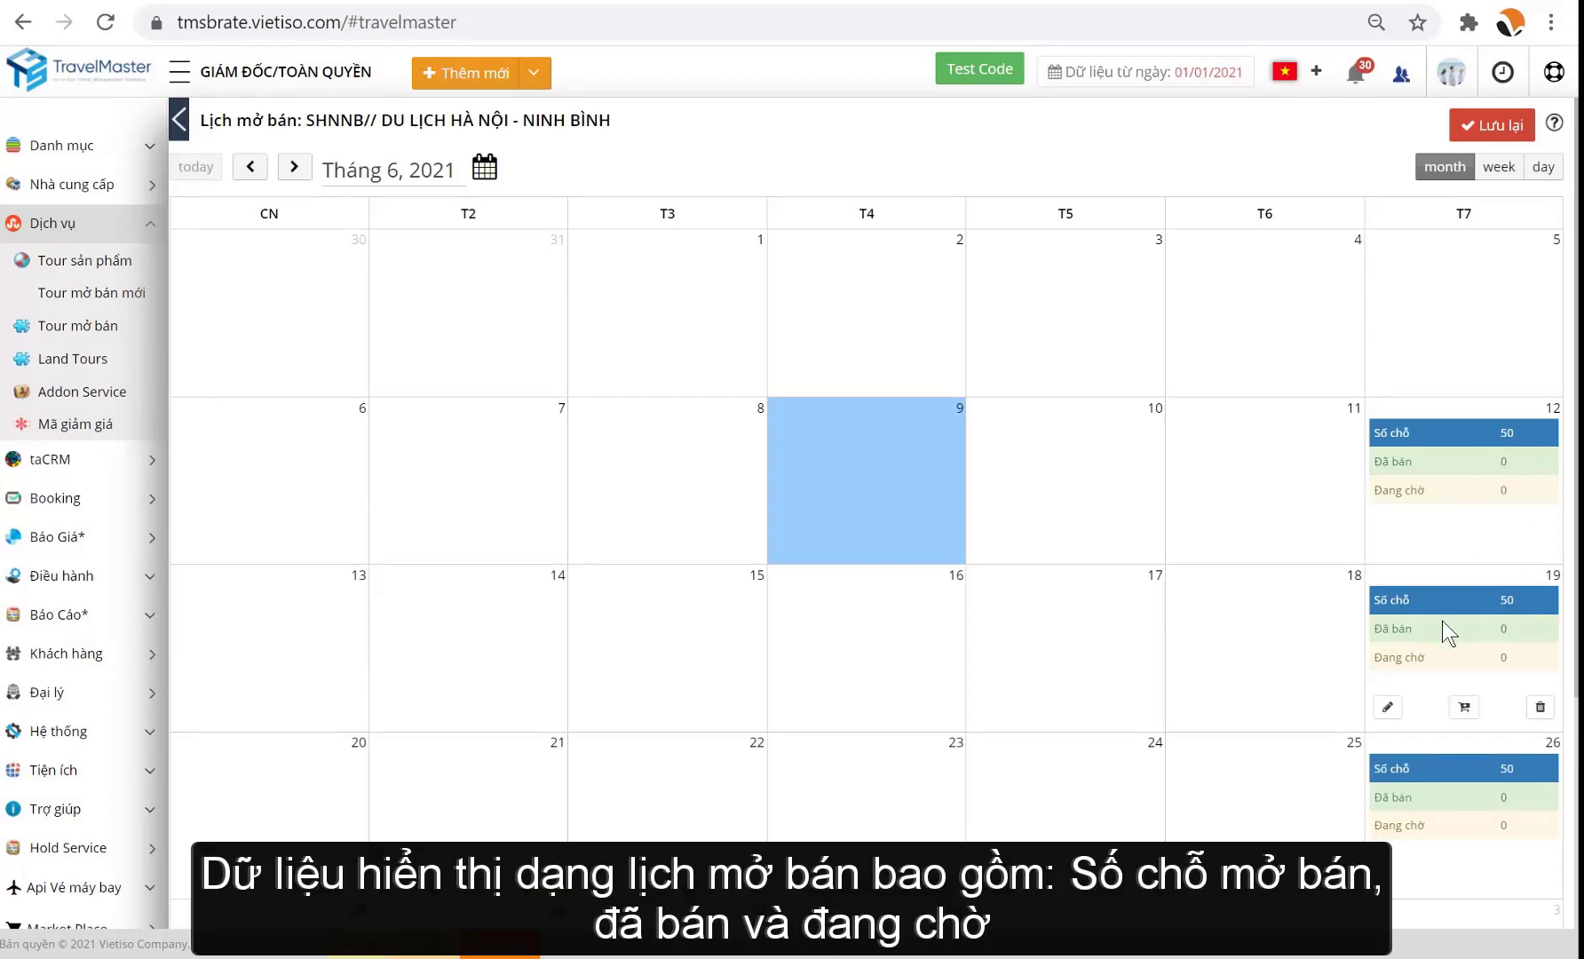
pyautogui.click(1491, 129)
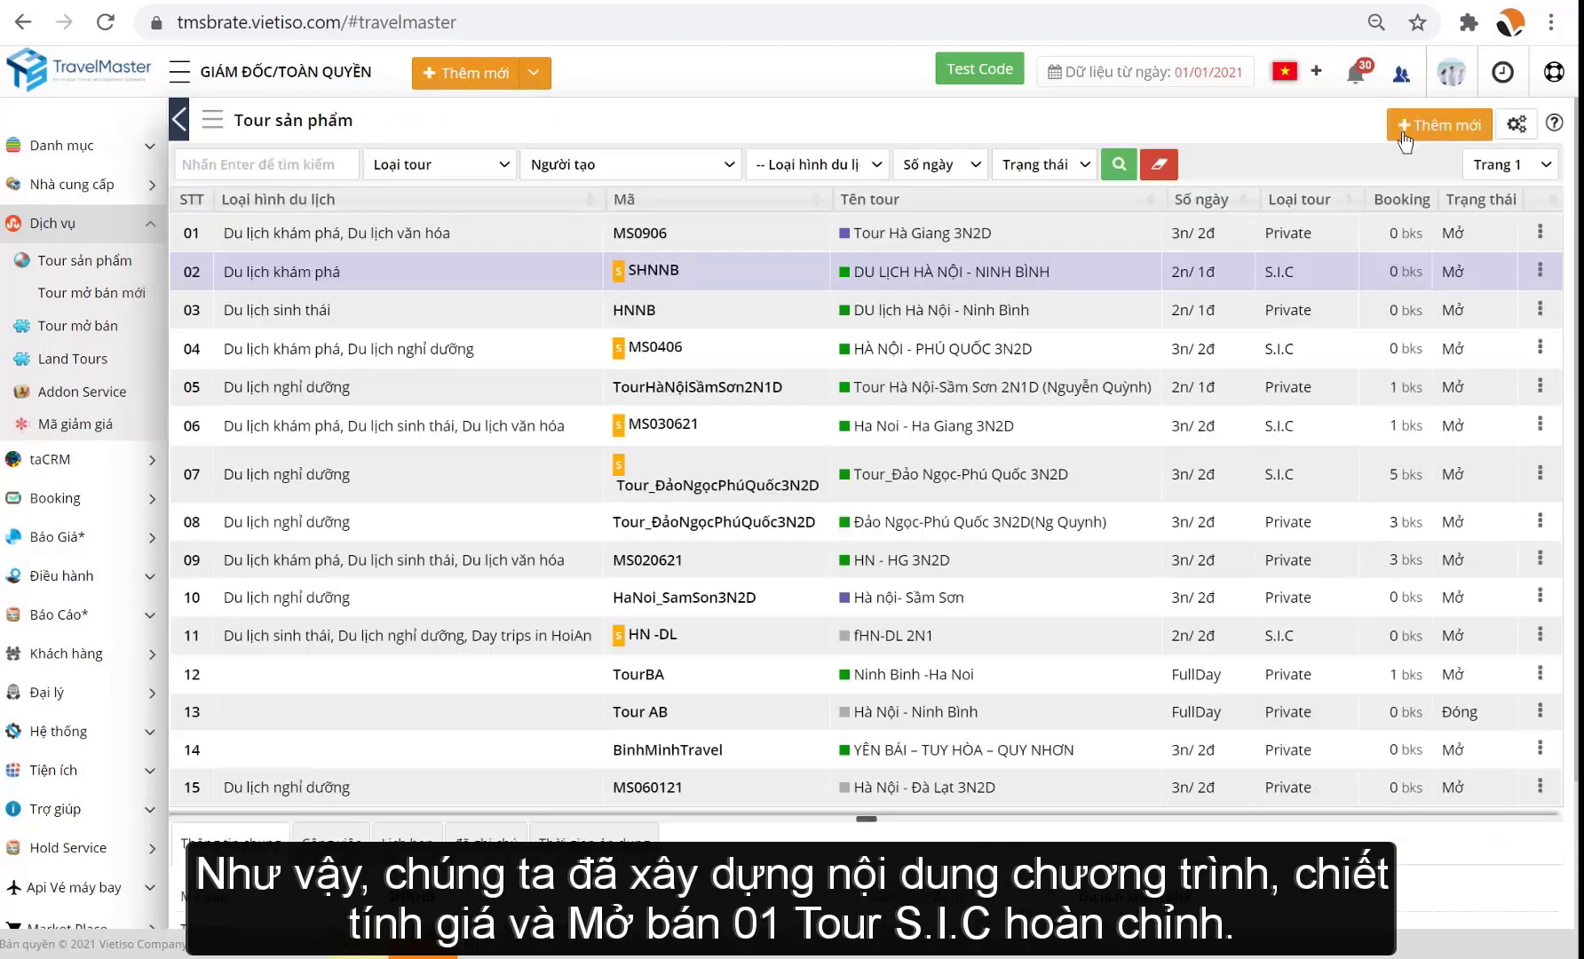